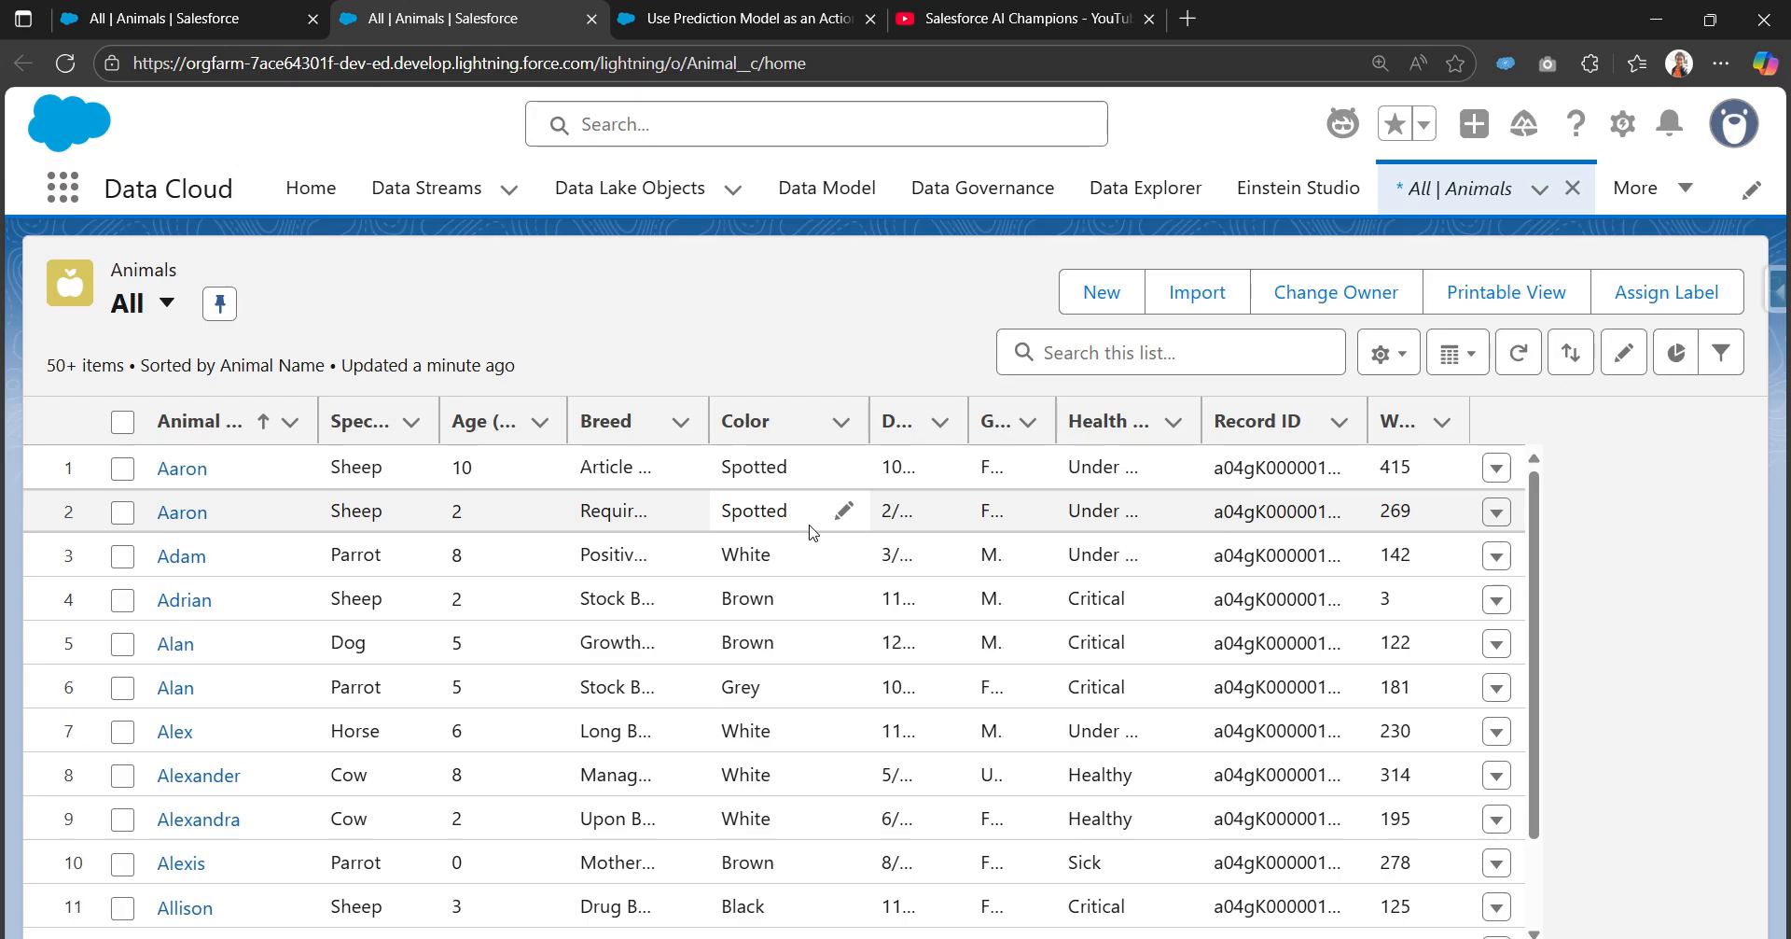
Step: Examine how the flow's "update the animal record" element fills Adoption Rate from the Predict adoption action's Prediction output
{"action": "left_click", "coordinate": [782, 22]}
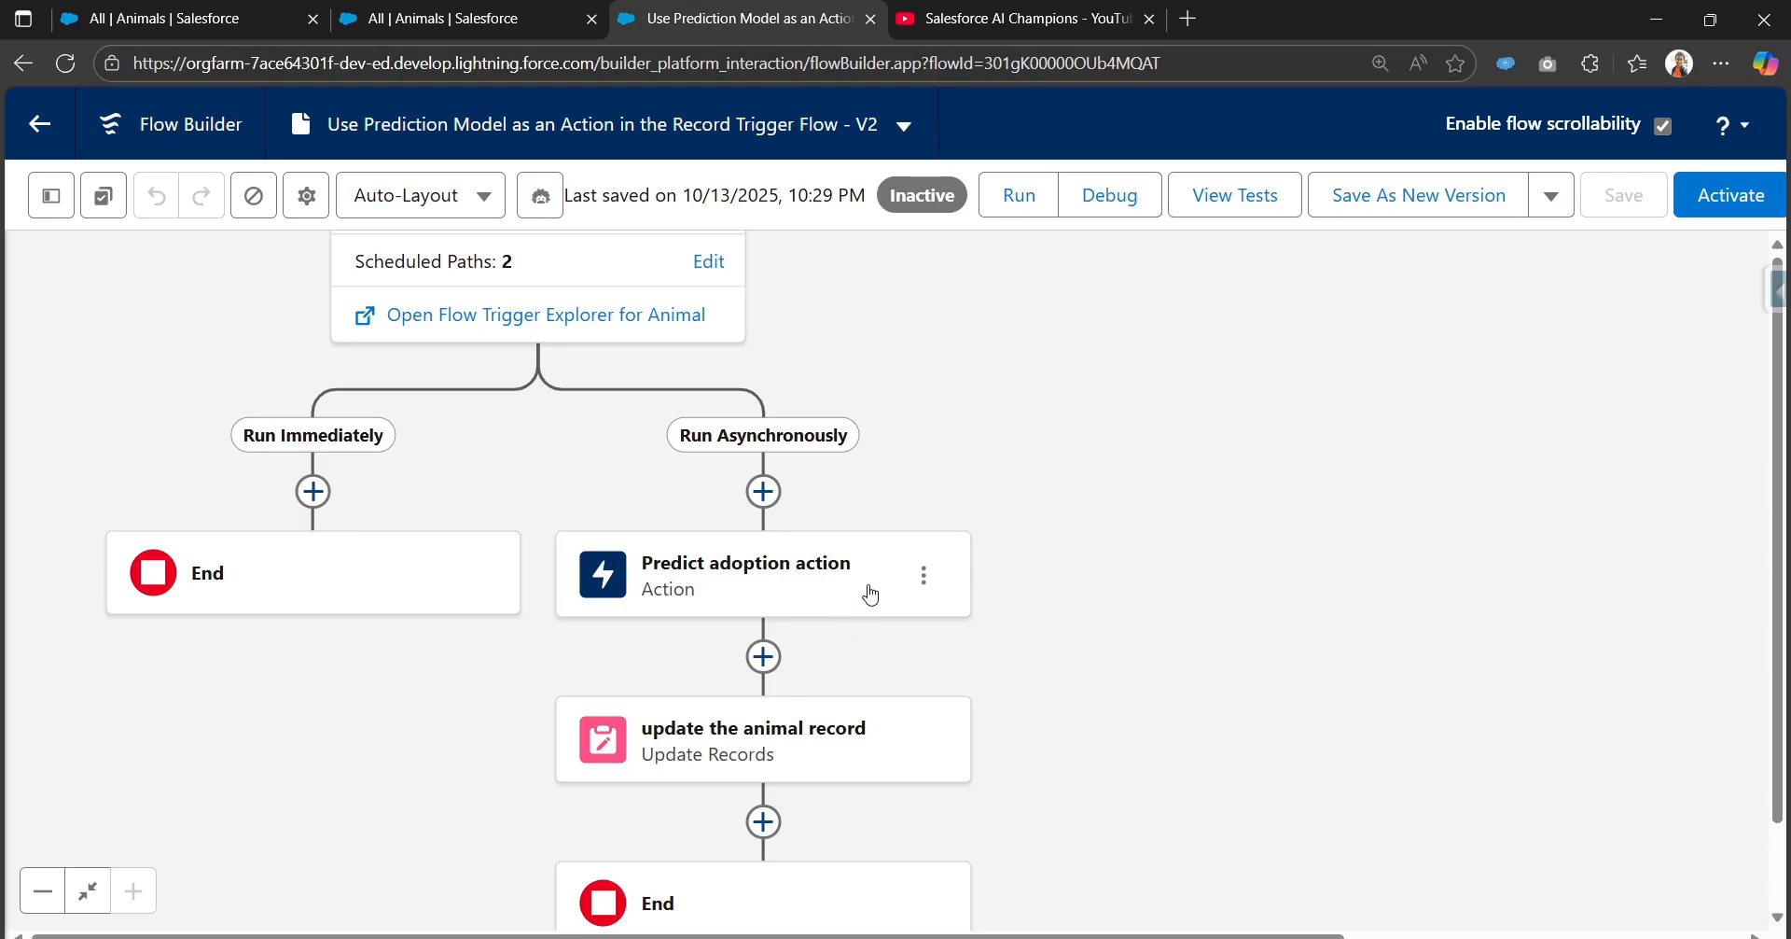
{"action": "left_click", "coordinate": [822, 749]}
{"action": "scroll", "coordinate": [1064, 737], "scroll_direction": "down", "scroll_amount": 3}
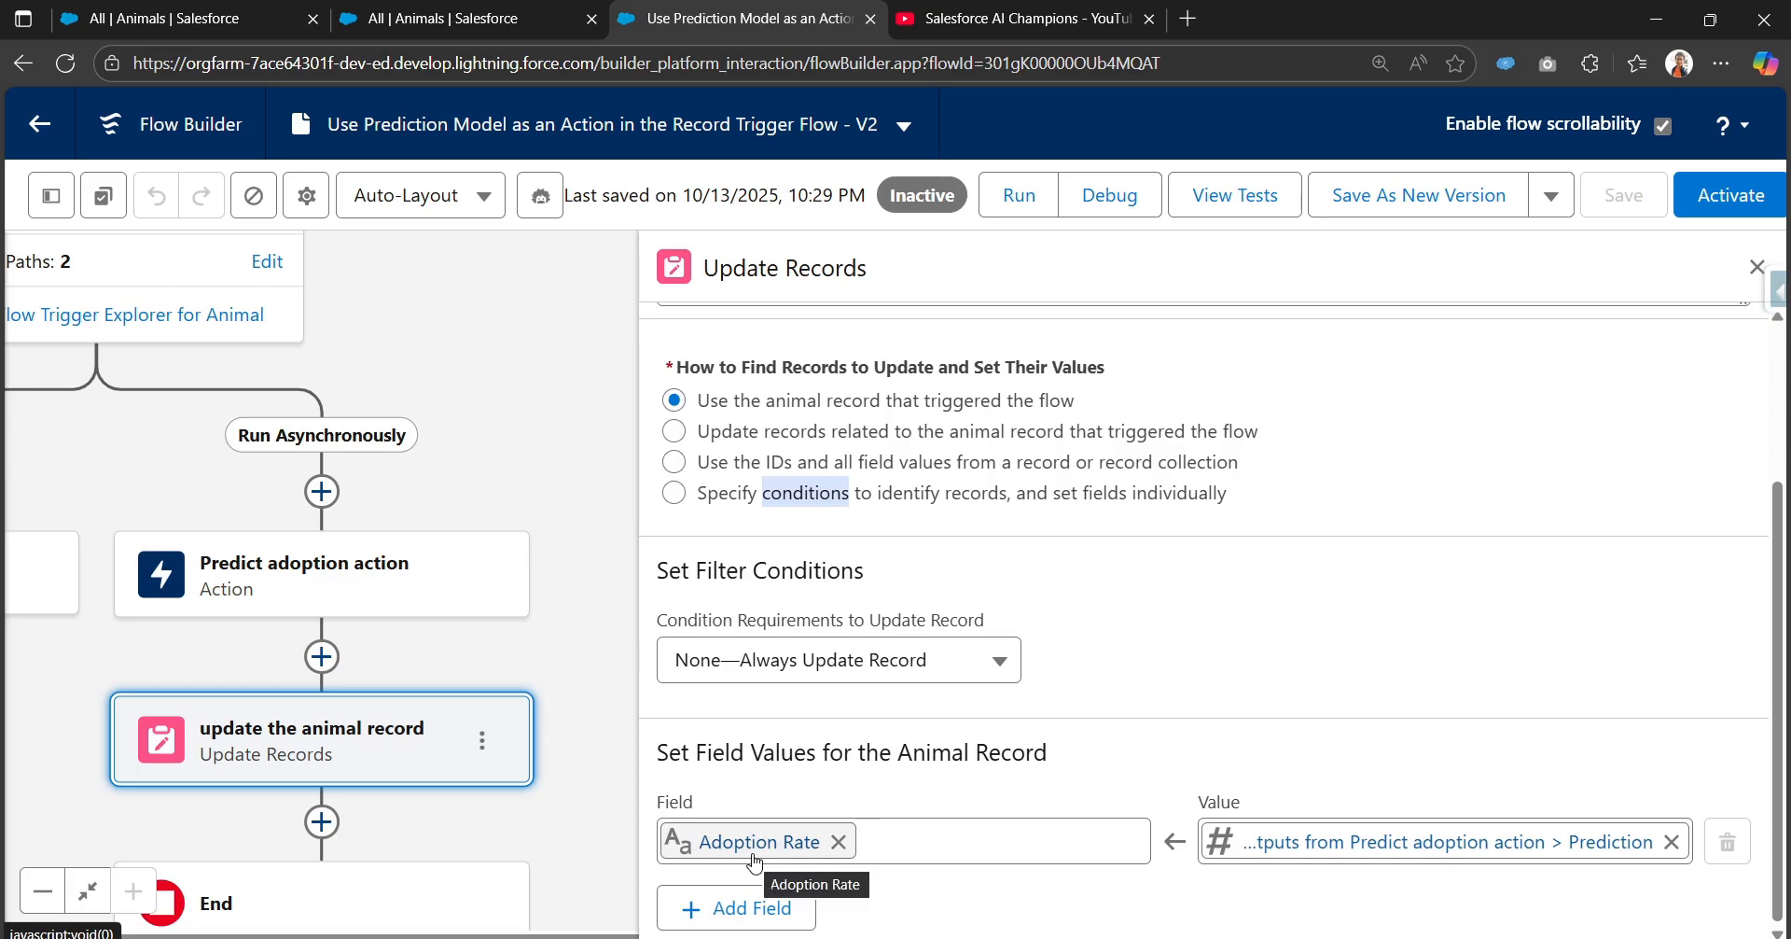
{"action": "left_click", "coordinate": [1354, 845]}
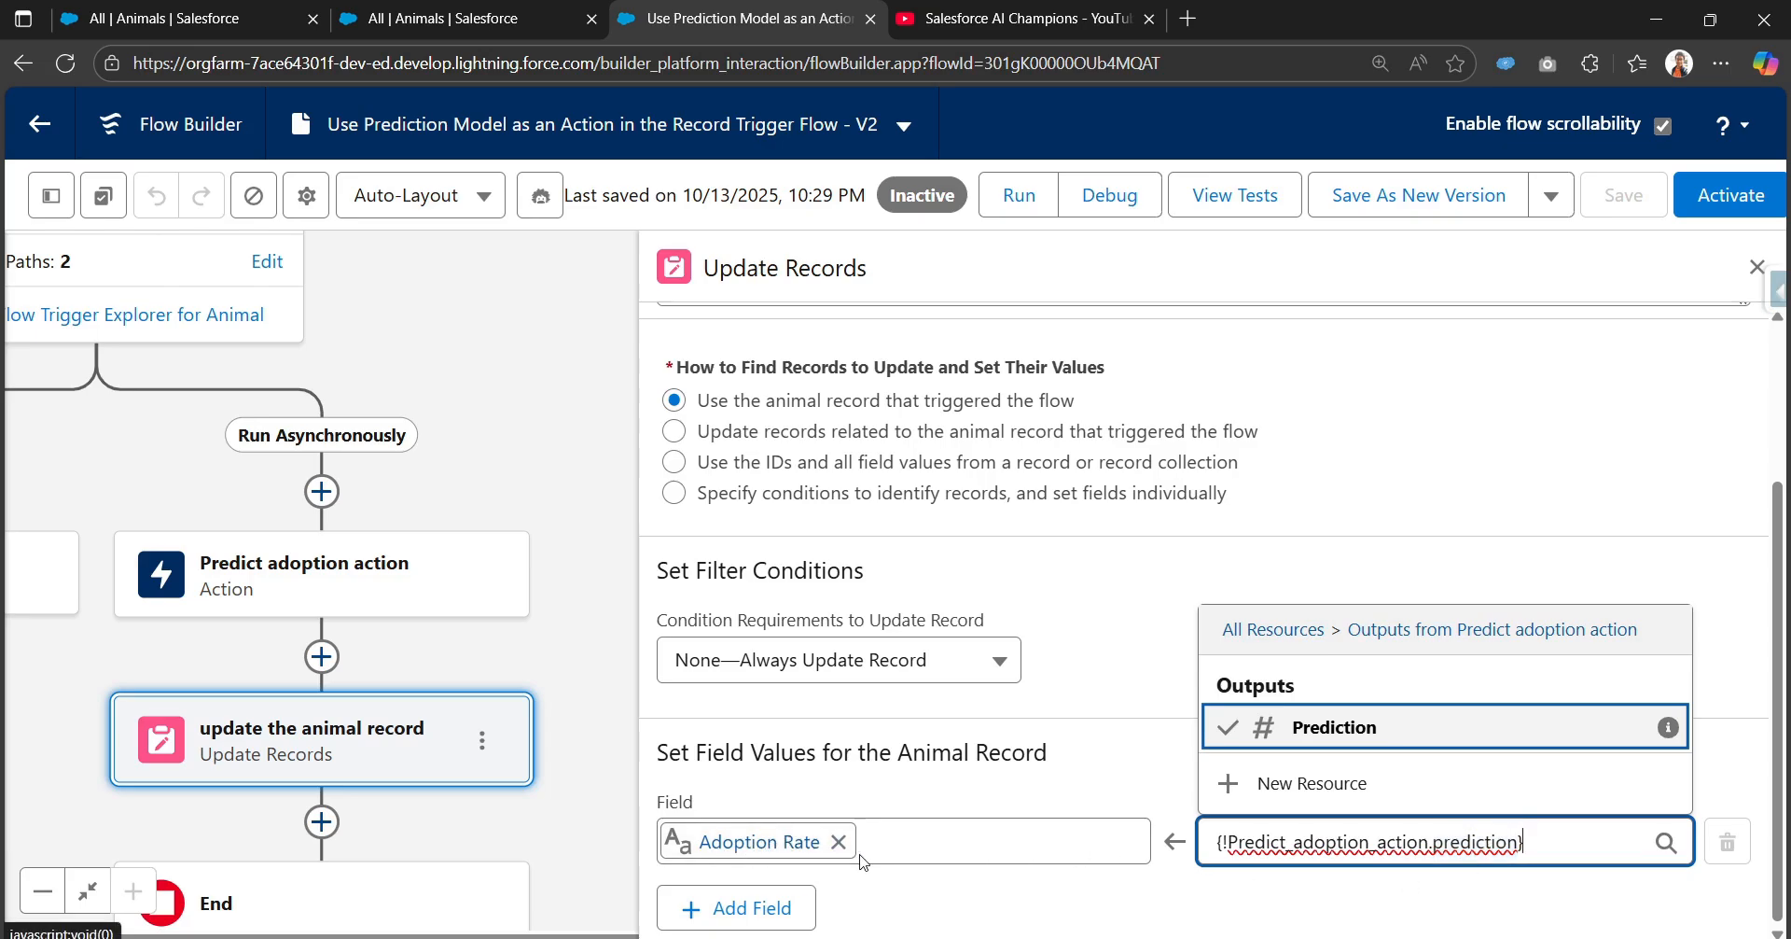
{"action": "left_click", "coordinate": [987, 892]}
{"action": "left_click", "coordinate": [1316, 856]}
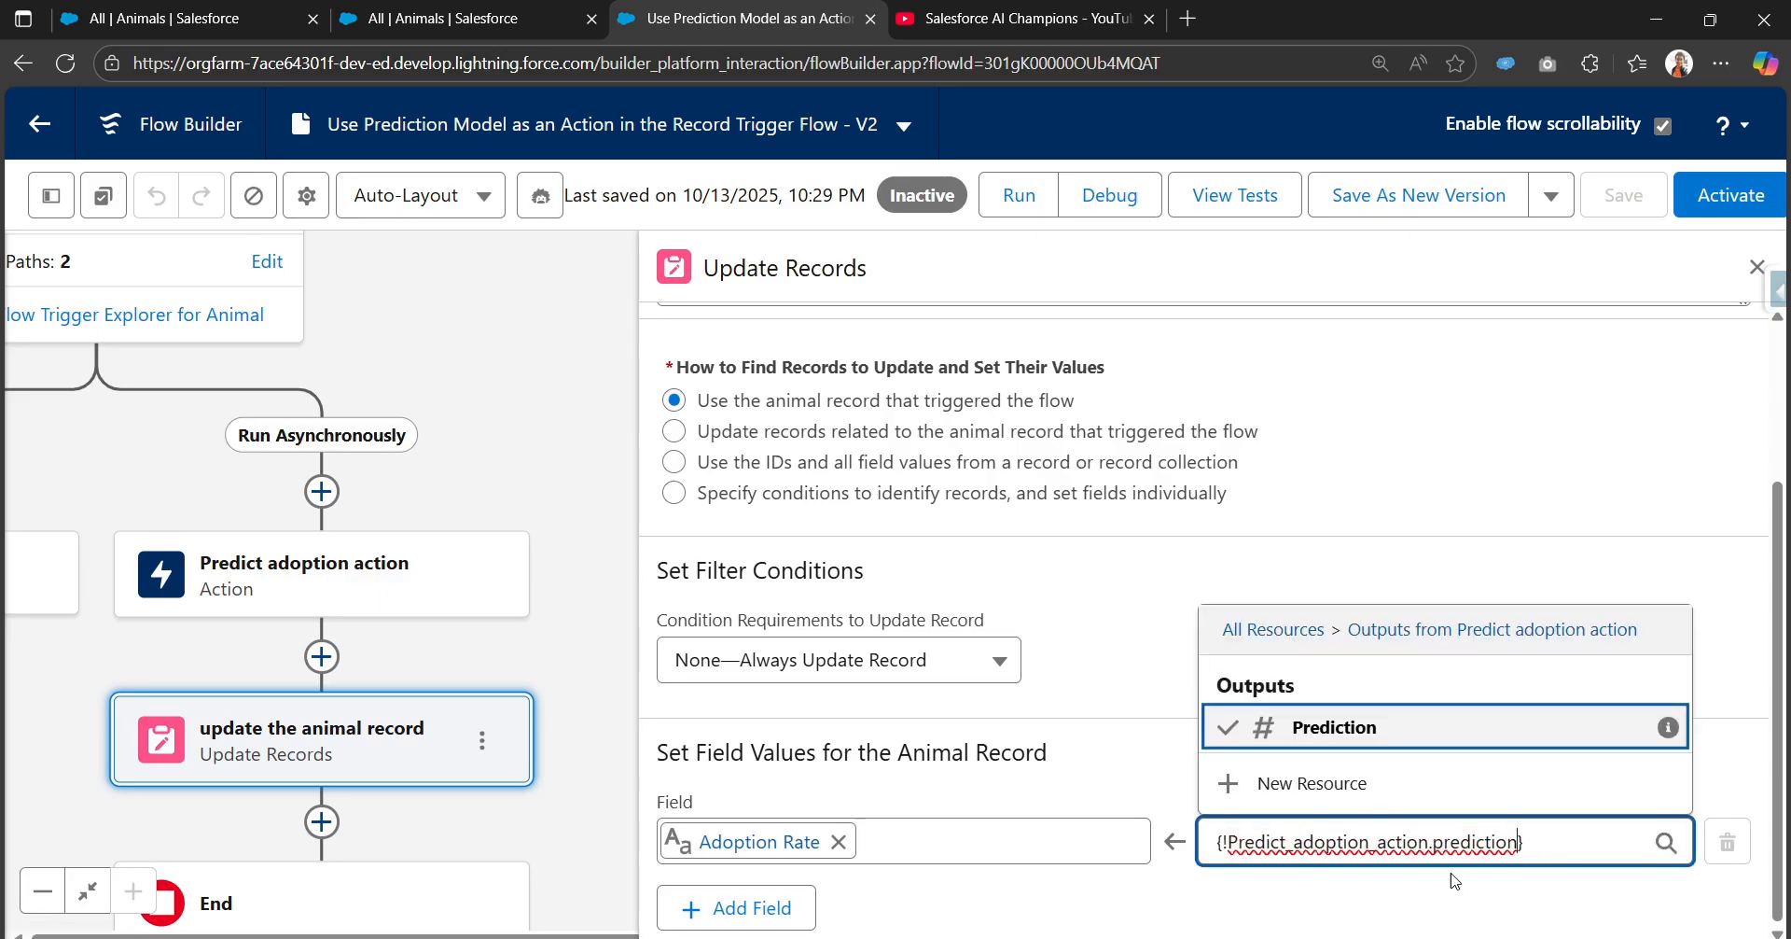
{"action": "double_click", "coordinate": [1484, 848]}
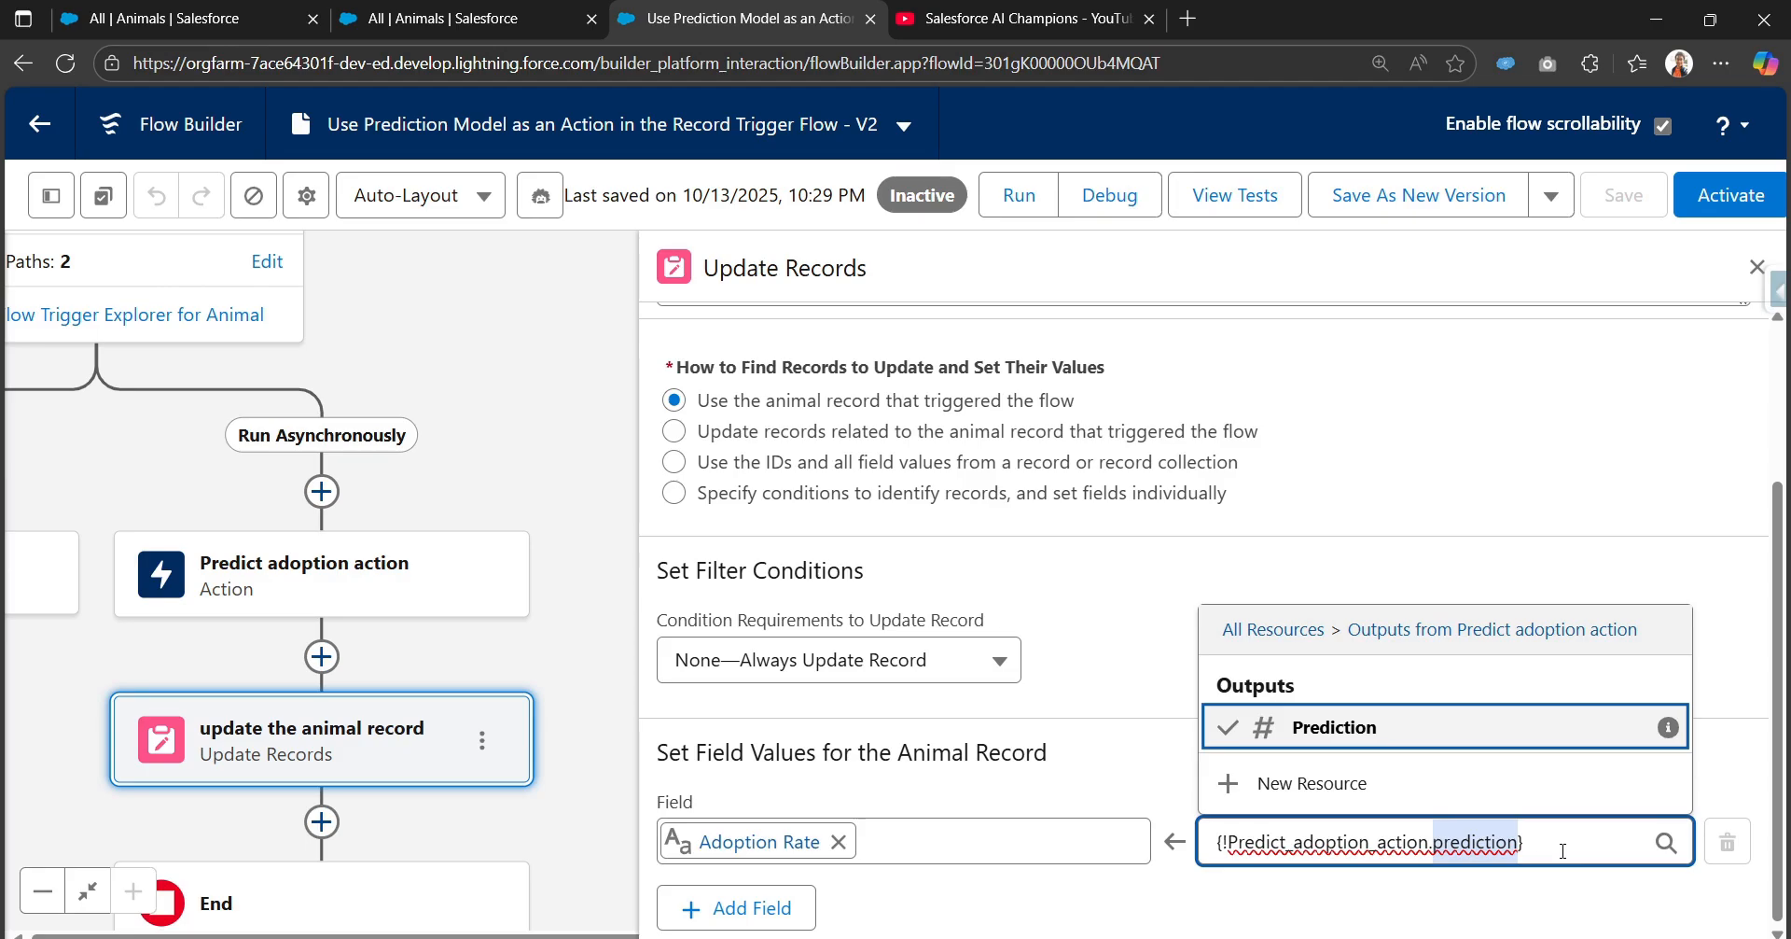
Step: Start a new record from the Animals list and enter Jack as the animal name
{"action": "left_click", "coordinate": [485, 19]}
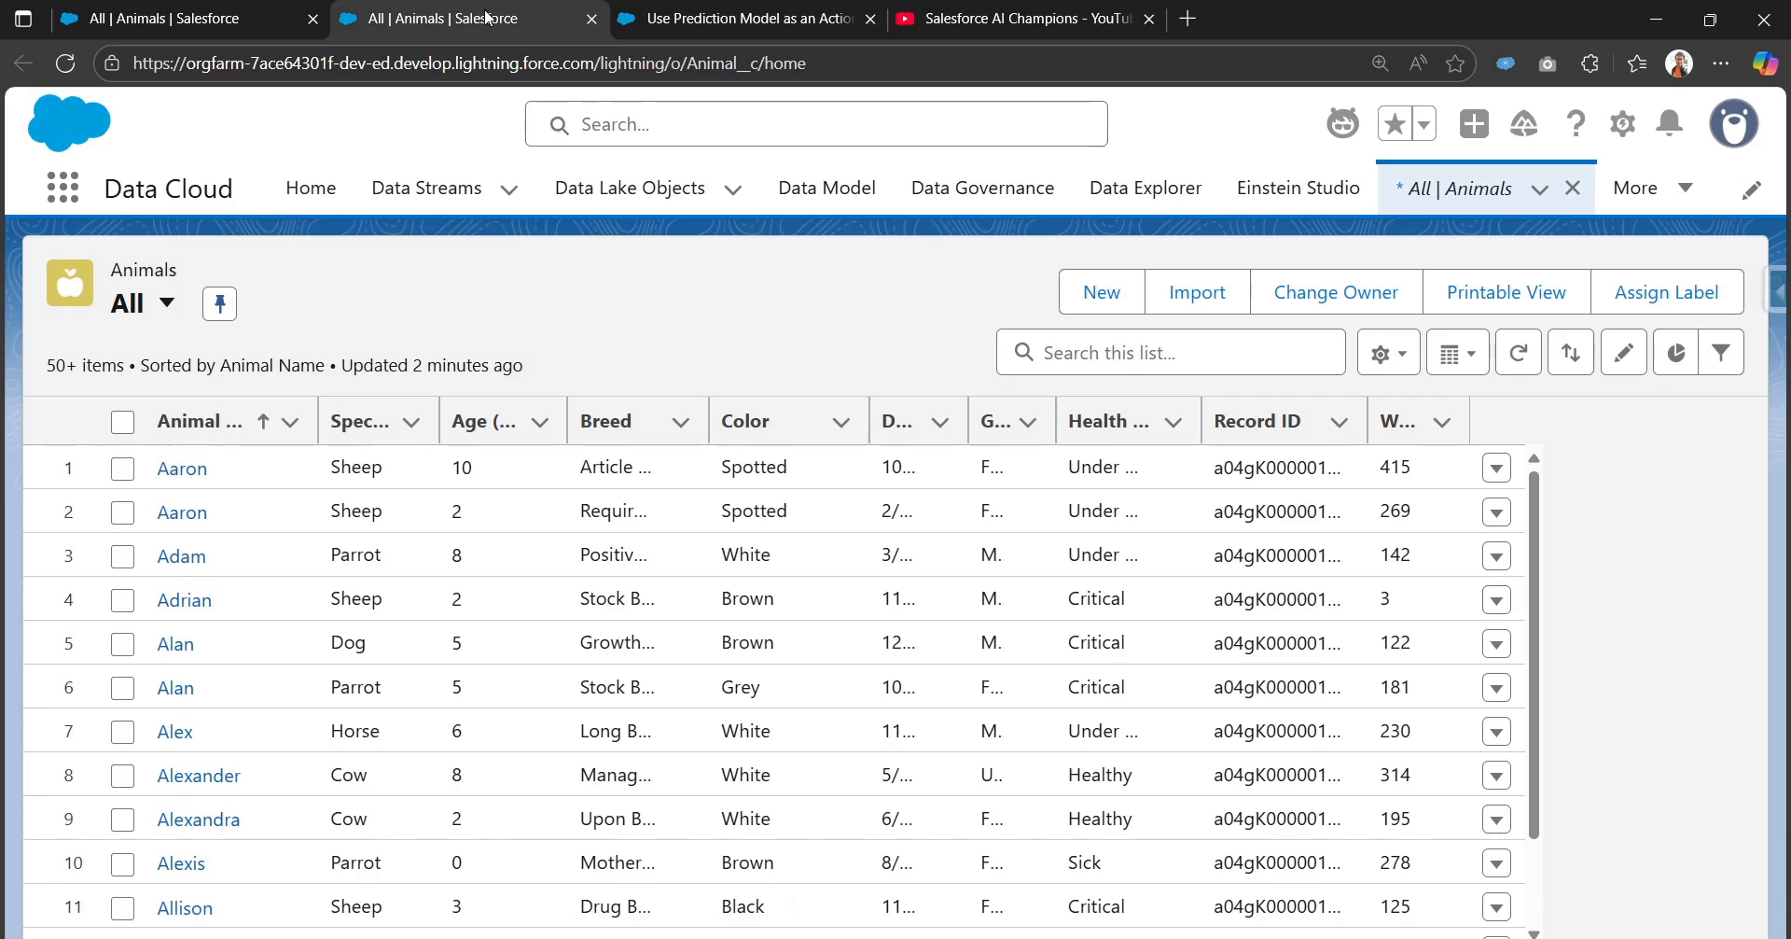
{"action": "left_click", "coordinate": [188, 15]}
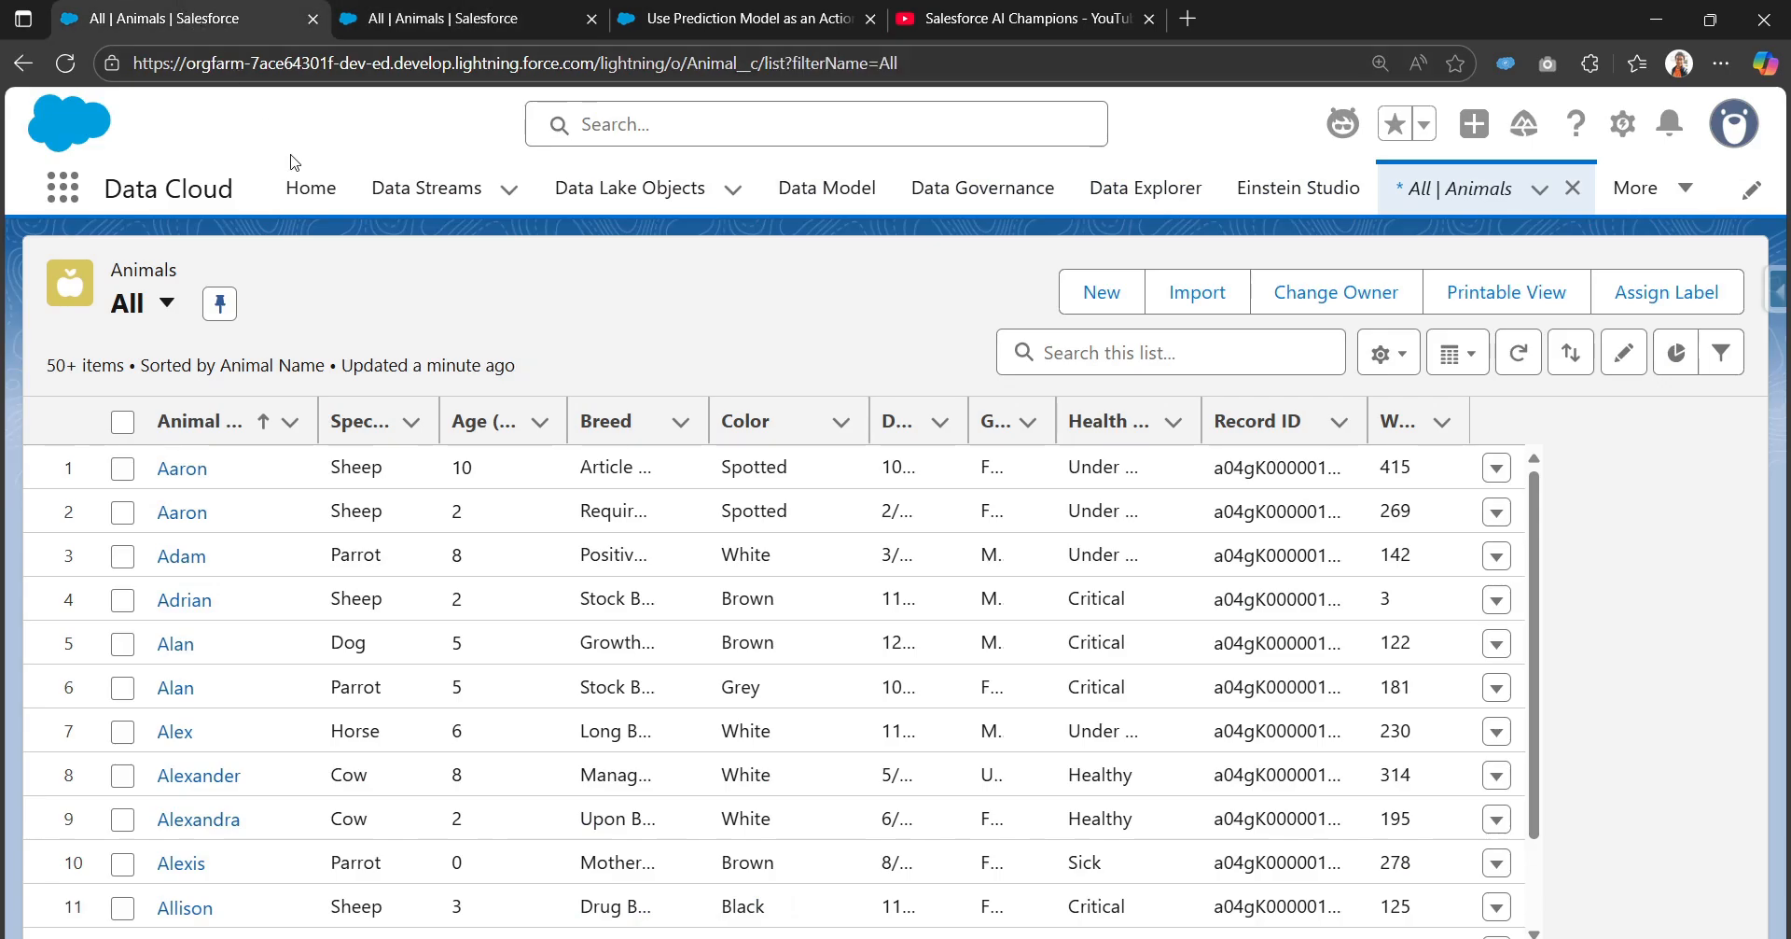
{"action": "left_click", "coordinate": [1101, 292]}
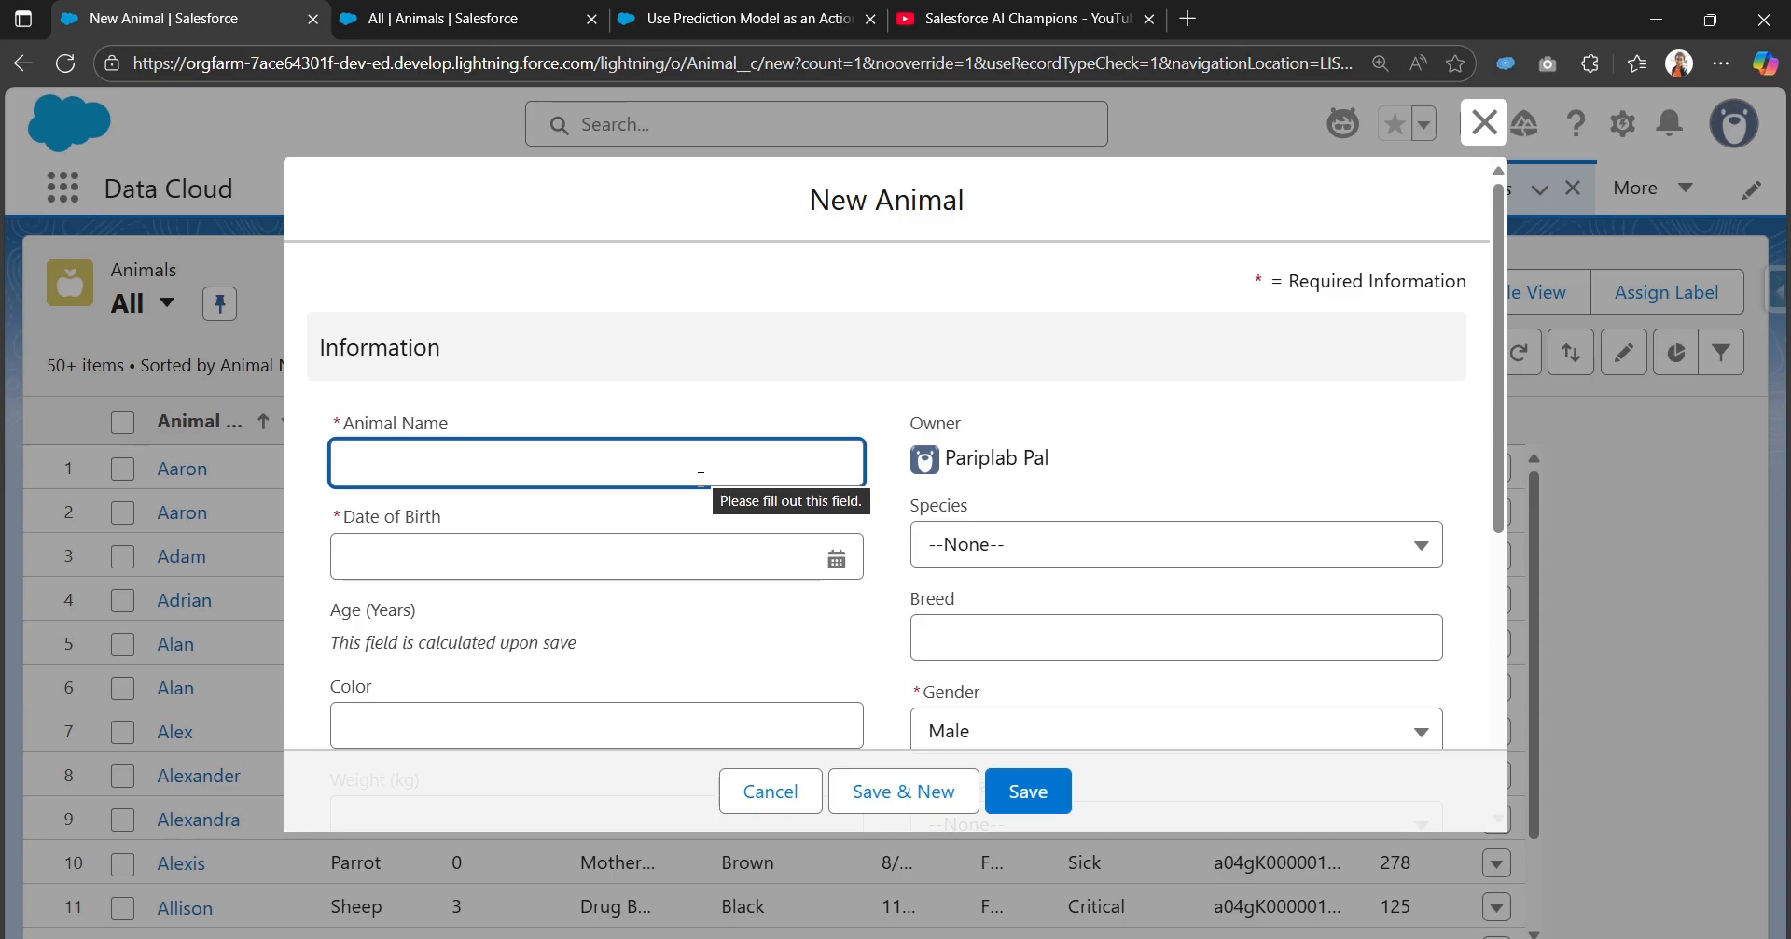
{"action": "left_click", "coordinate": [700, 479]}
{"action": "type", "text": "Jackk"}
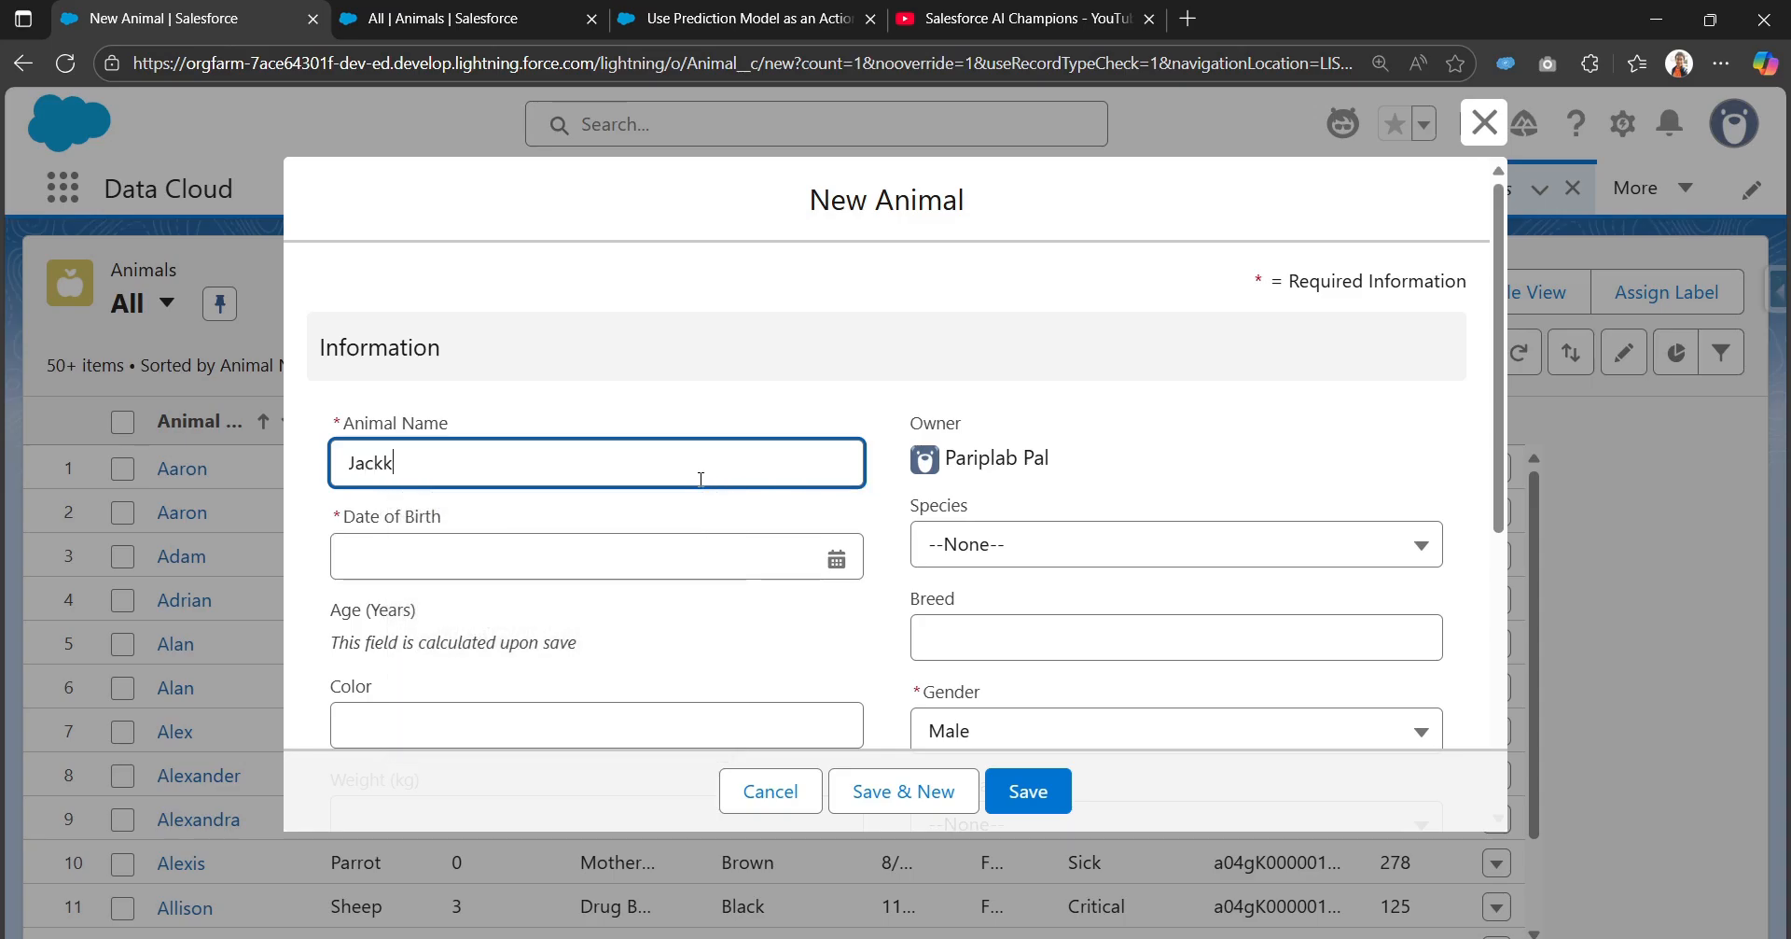
Step: Fill in the new animal's date of birth by choosing the year and day in the calendar
{"action": "left_click", "coordinate": [653, 557]}
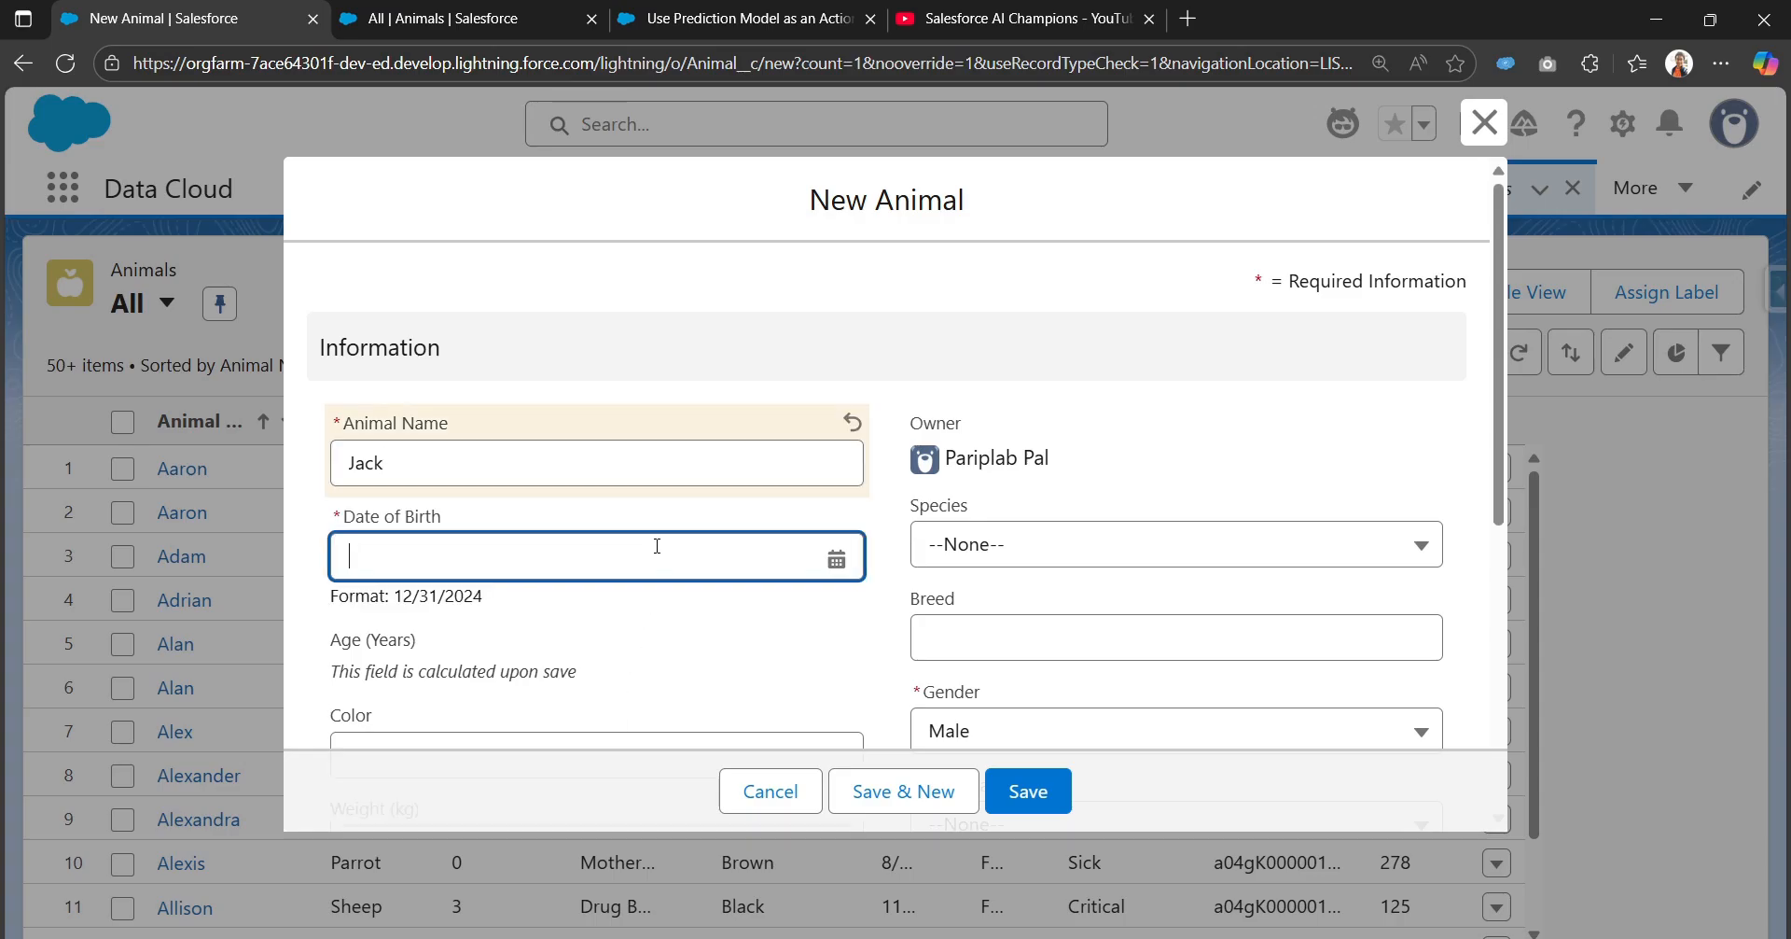
{"action": "left_click", "coordinate": [1052, 427]}
{"action": "scroll", "coordinate": [740, 588], "scroll_direction": "down", "scroll_amount": 5}
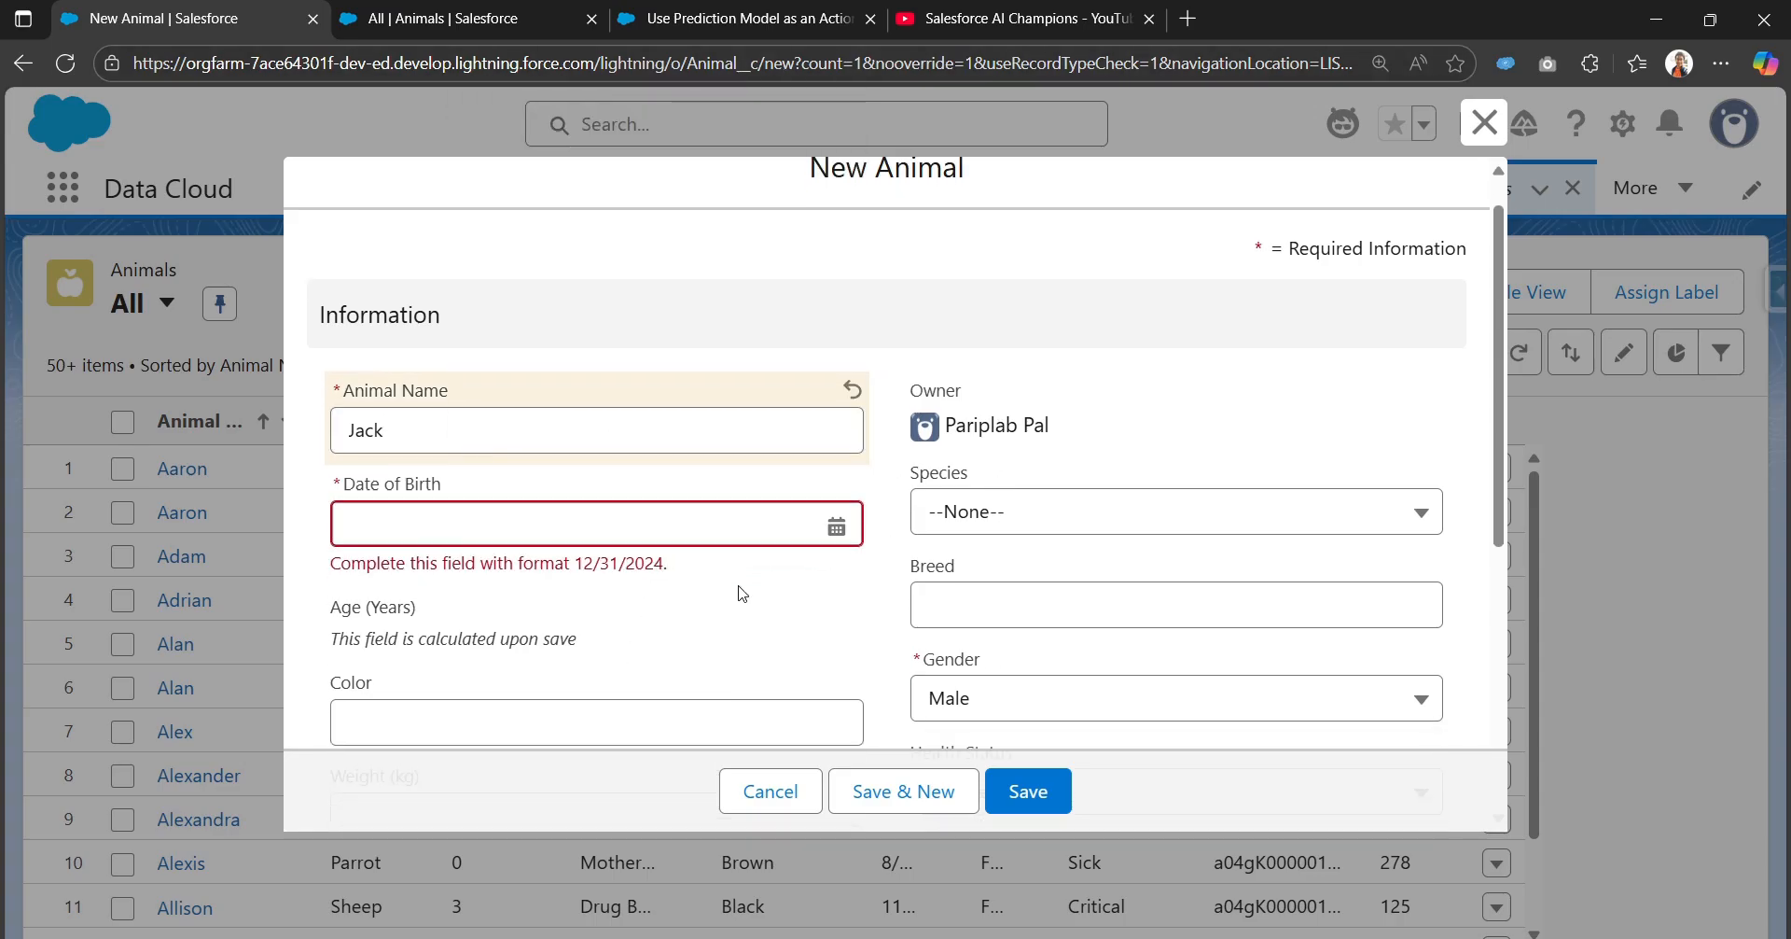
{"action": "left_click", "coordinate": [711, 324]}
{"action": "left_click", "coordinate": [812, 378]}
{"action": "scroll", "coordinate": [801, 653], "scroll_direction": "down", "scroll_amount": 2}
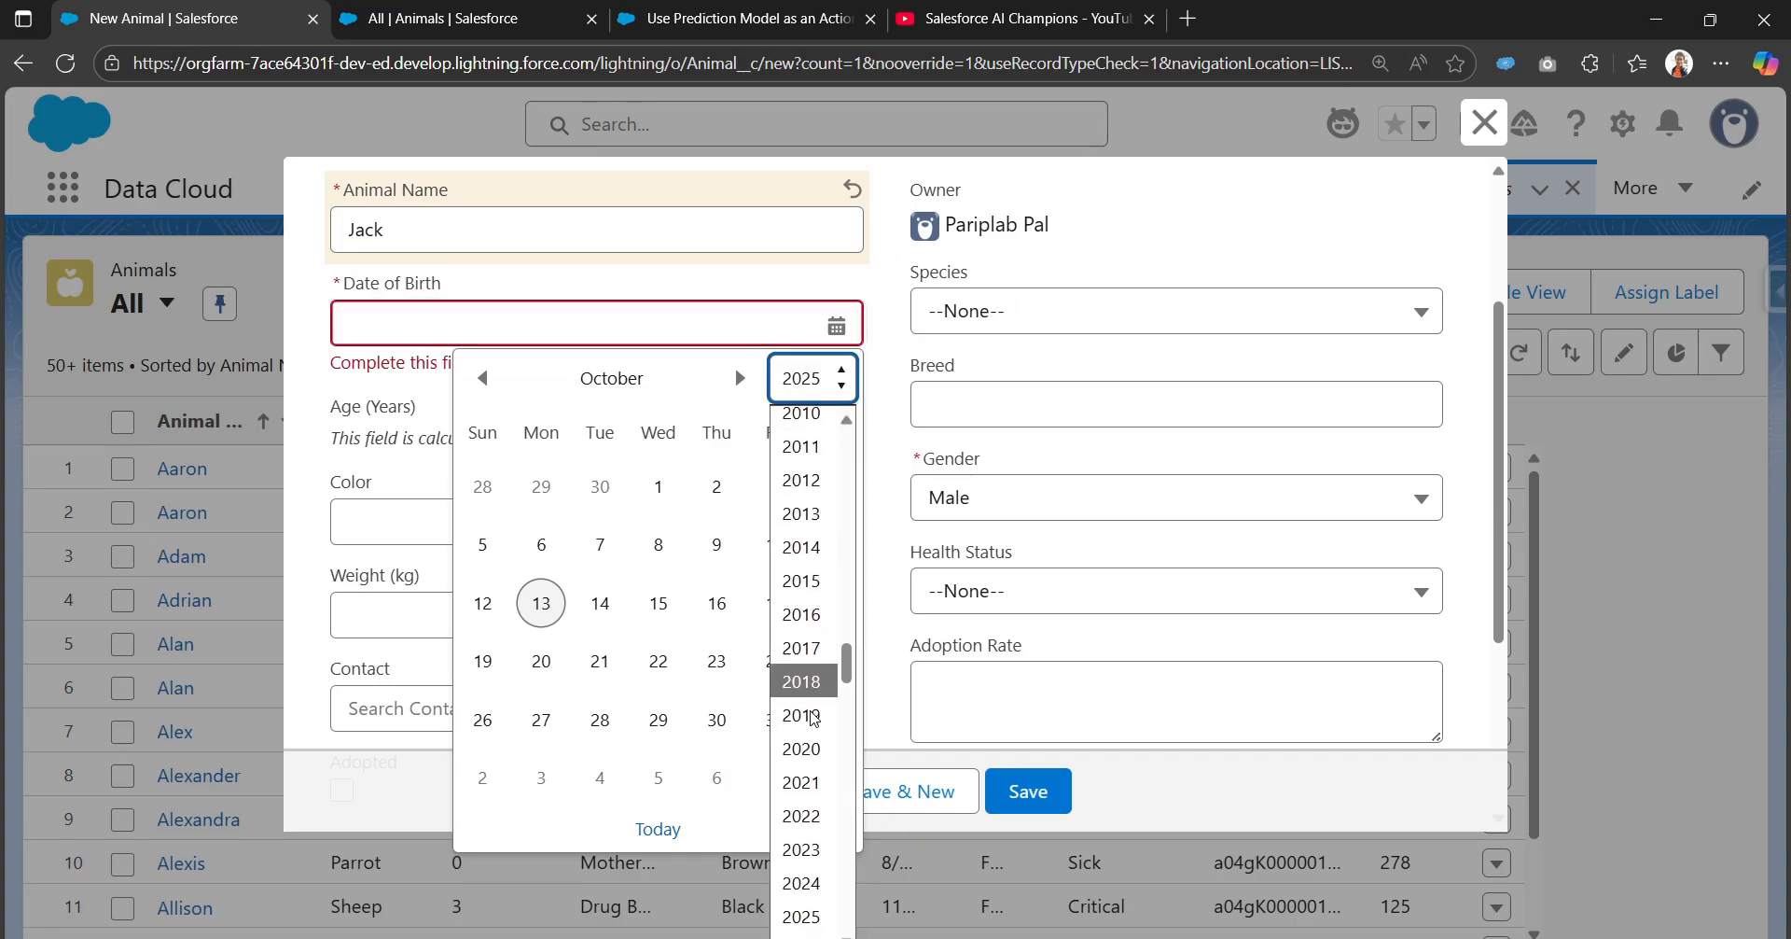
{"action": "left_click", "coordinate": [808, 457]}
{"action": "left_click", "coordinate": [600, 486]}
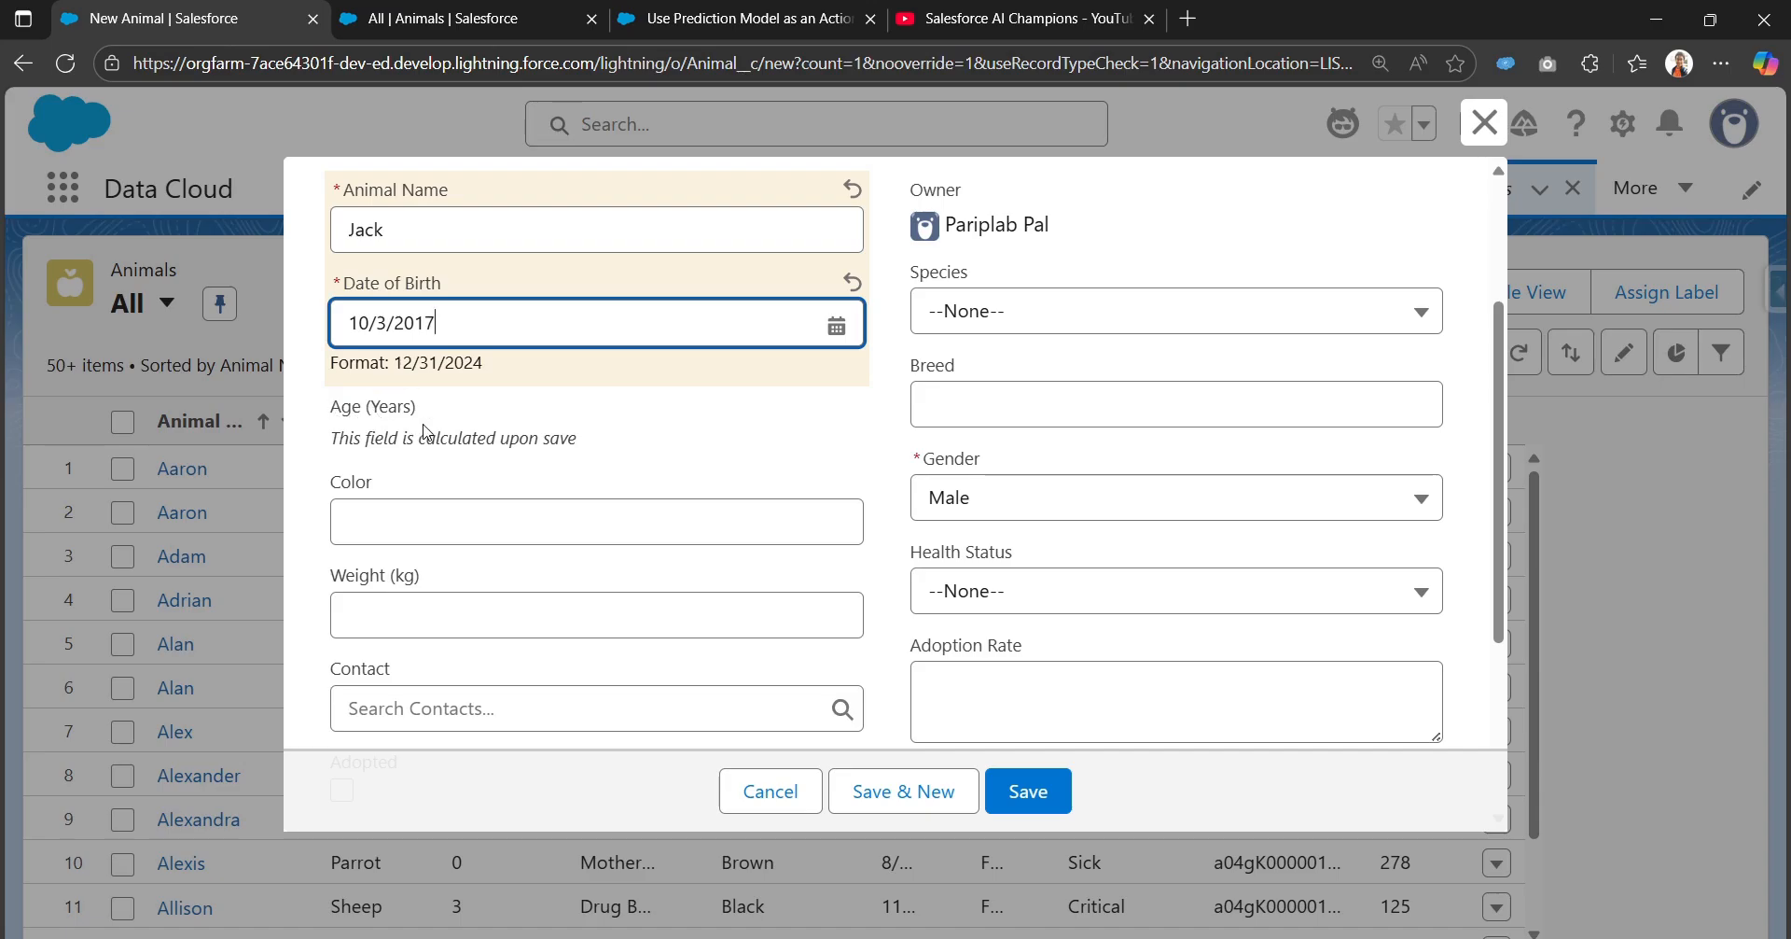
Step: Set the animal's color to White and its weight to 200 kg
{"action": "left_click", "coordinate": [429, 521]}
{"action": "left_click", "coordinate": [438, 606]}
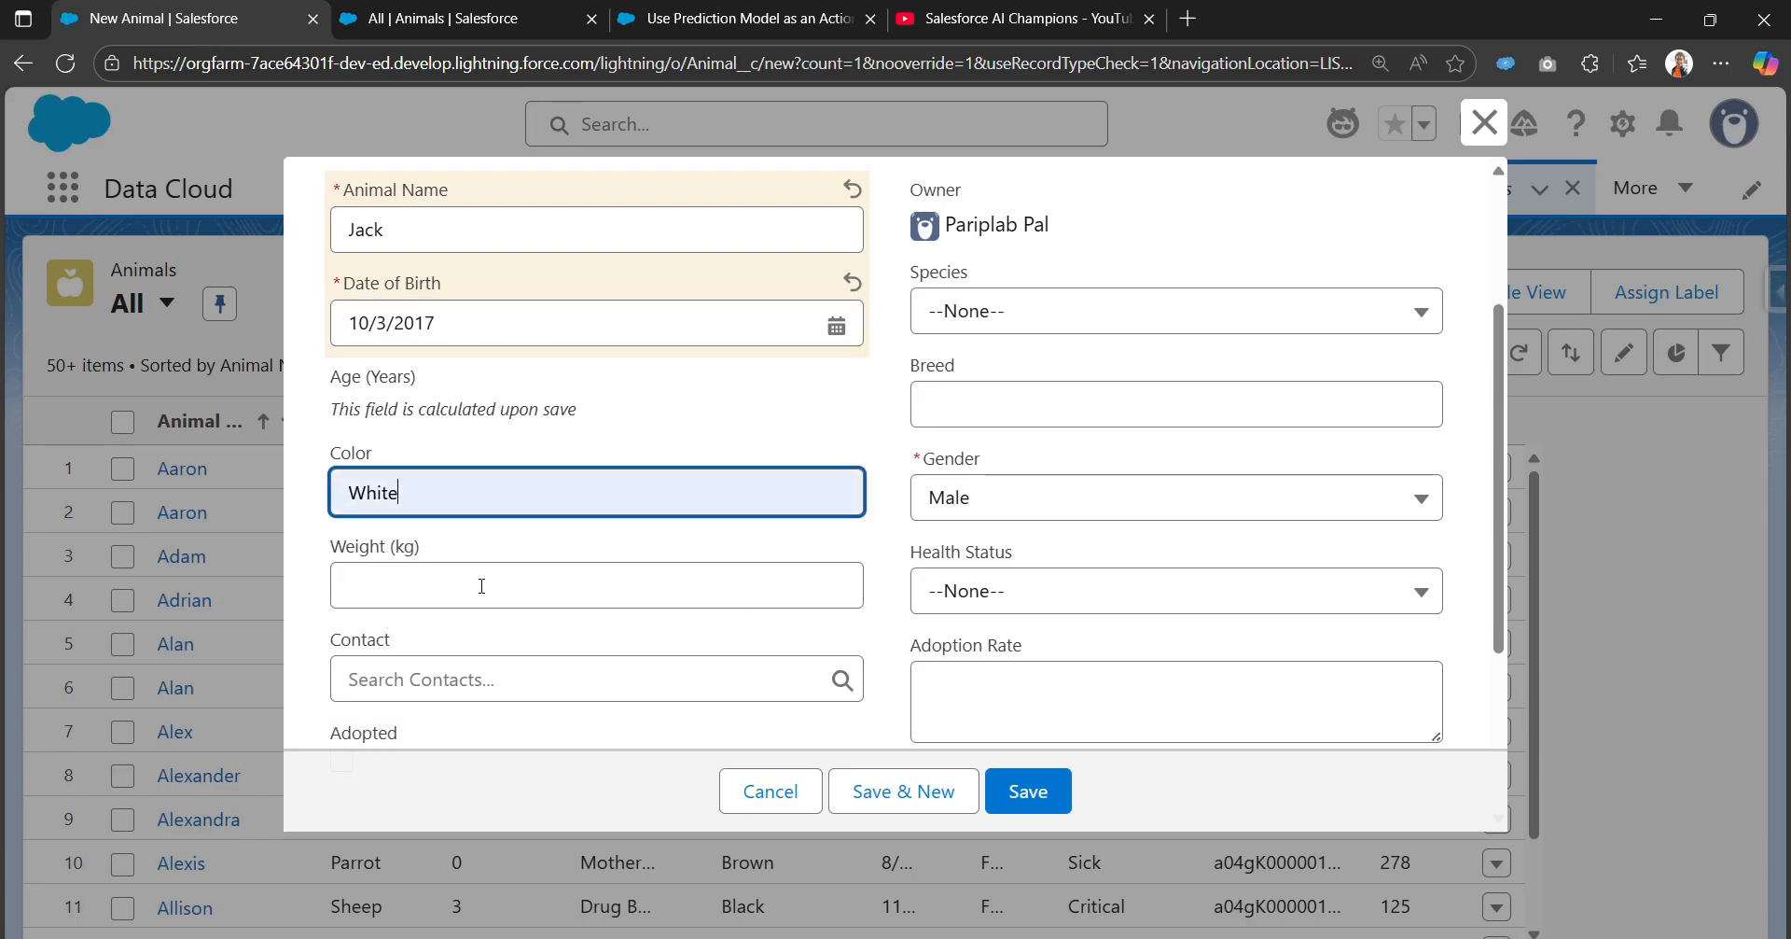
{"action": "left_click", "coordinate": [464, 600]}
{"action": "type", "text": "200"}
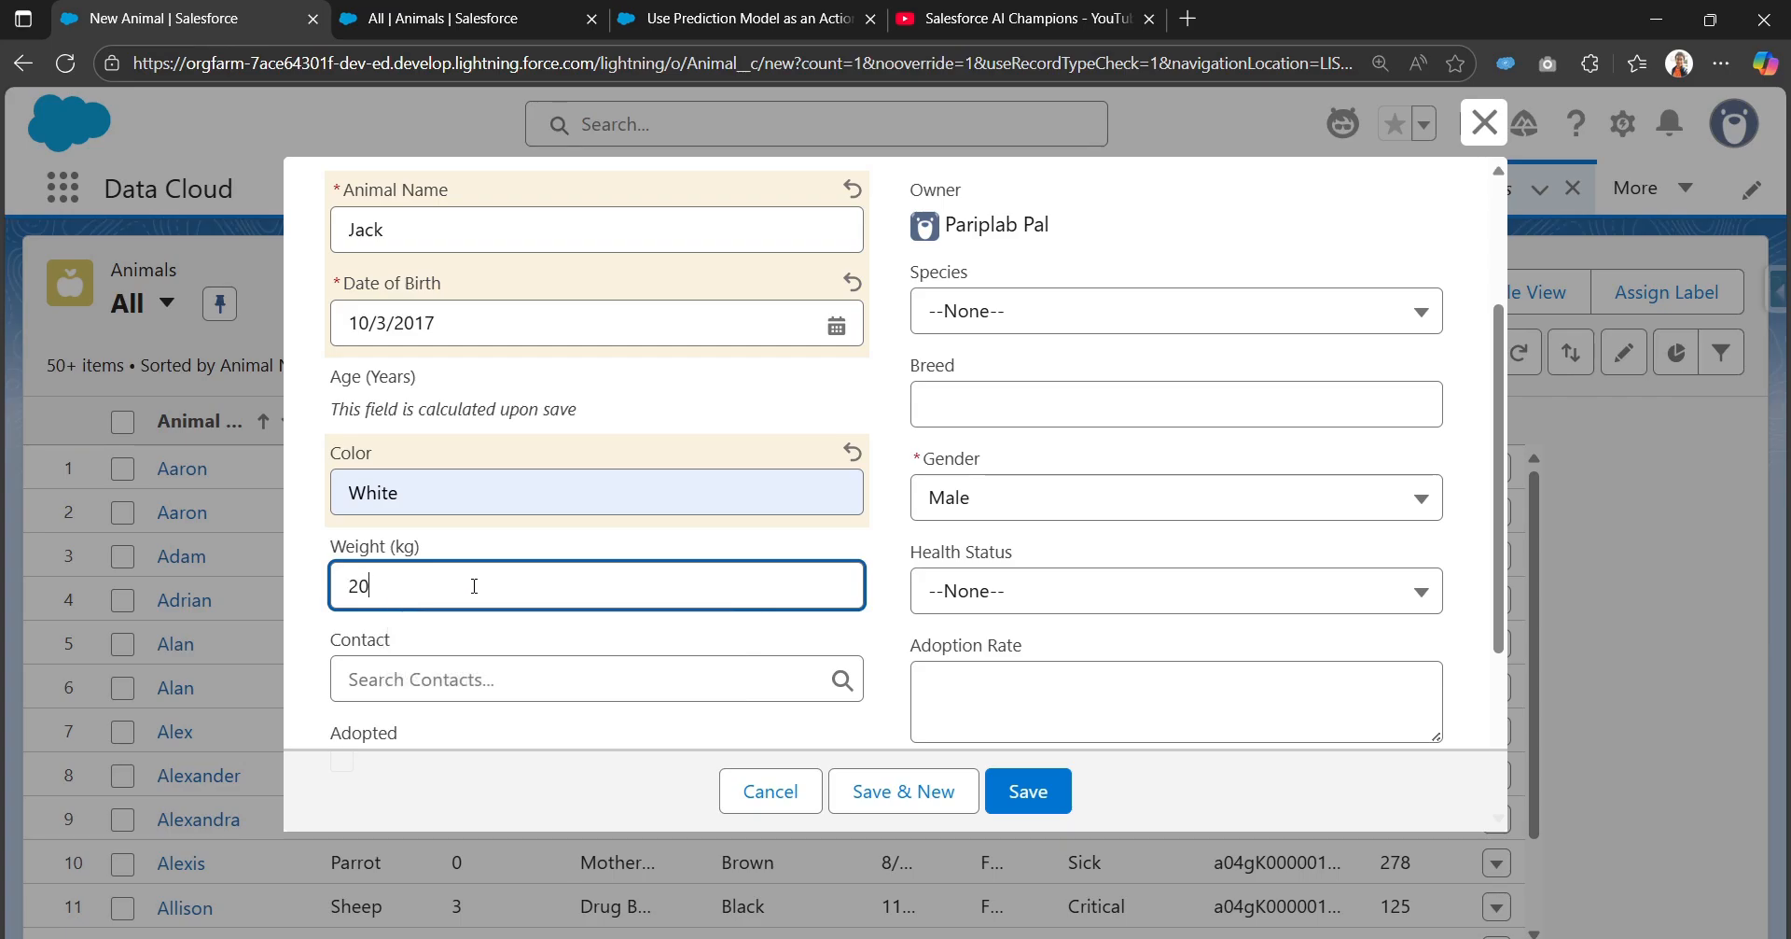
Step: Set the species to Dog, breed to Labrador, gender to Male and health status to Healthy, and save the animal record
{"action": "left_click", "coordinate": [1071, 326]}
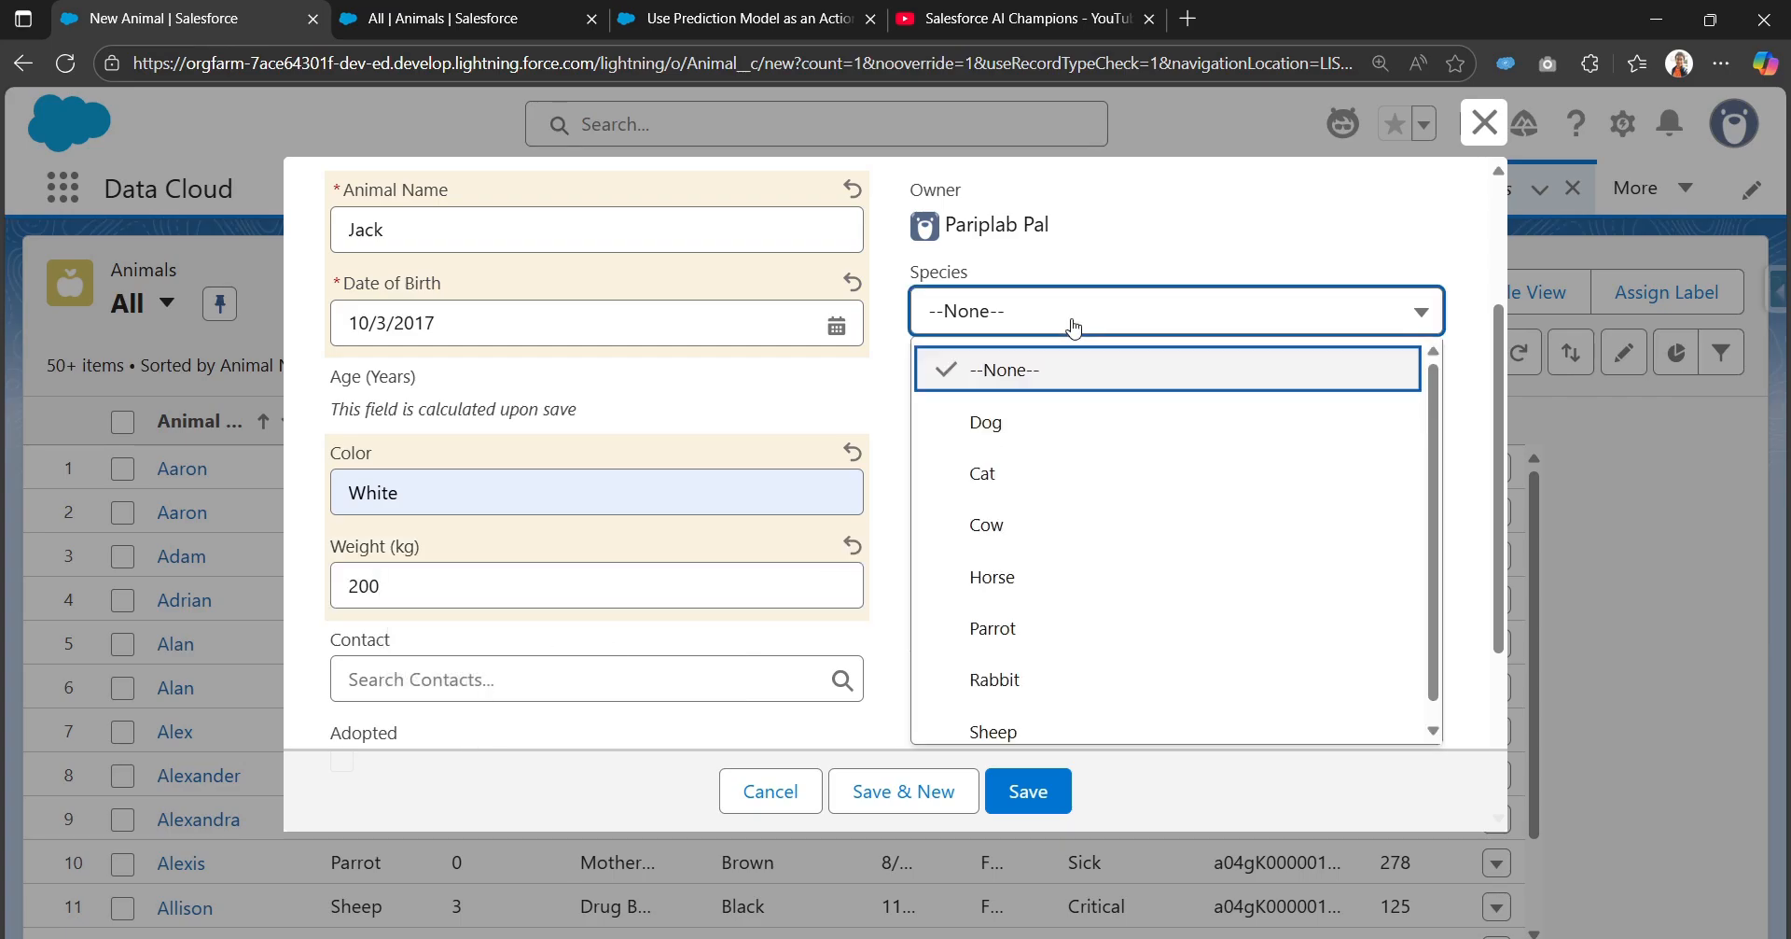
{"action": "left_click", "coordinate": [1059, 421]}
{"action": "left_click", "coordinate": [1082, 407]}
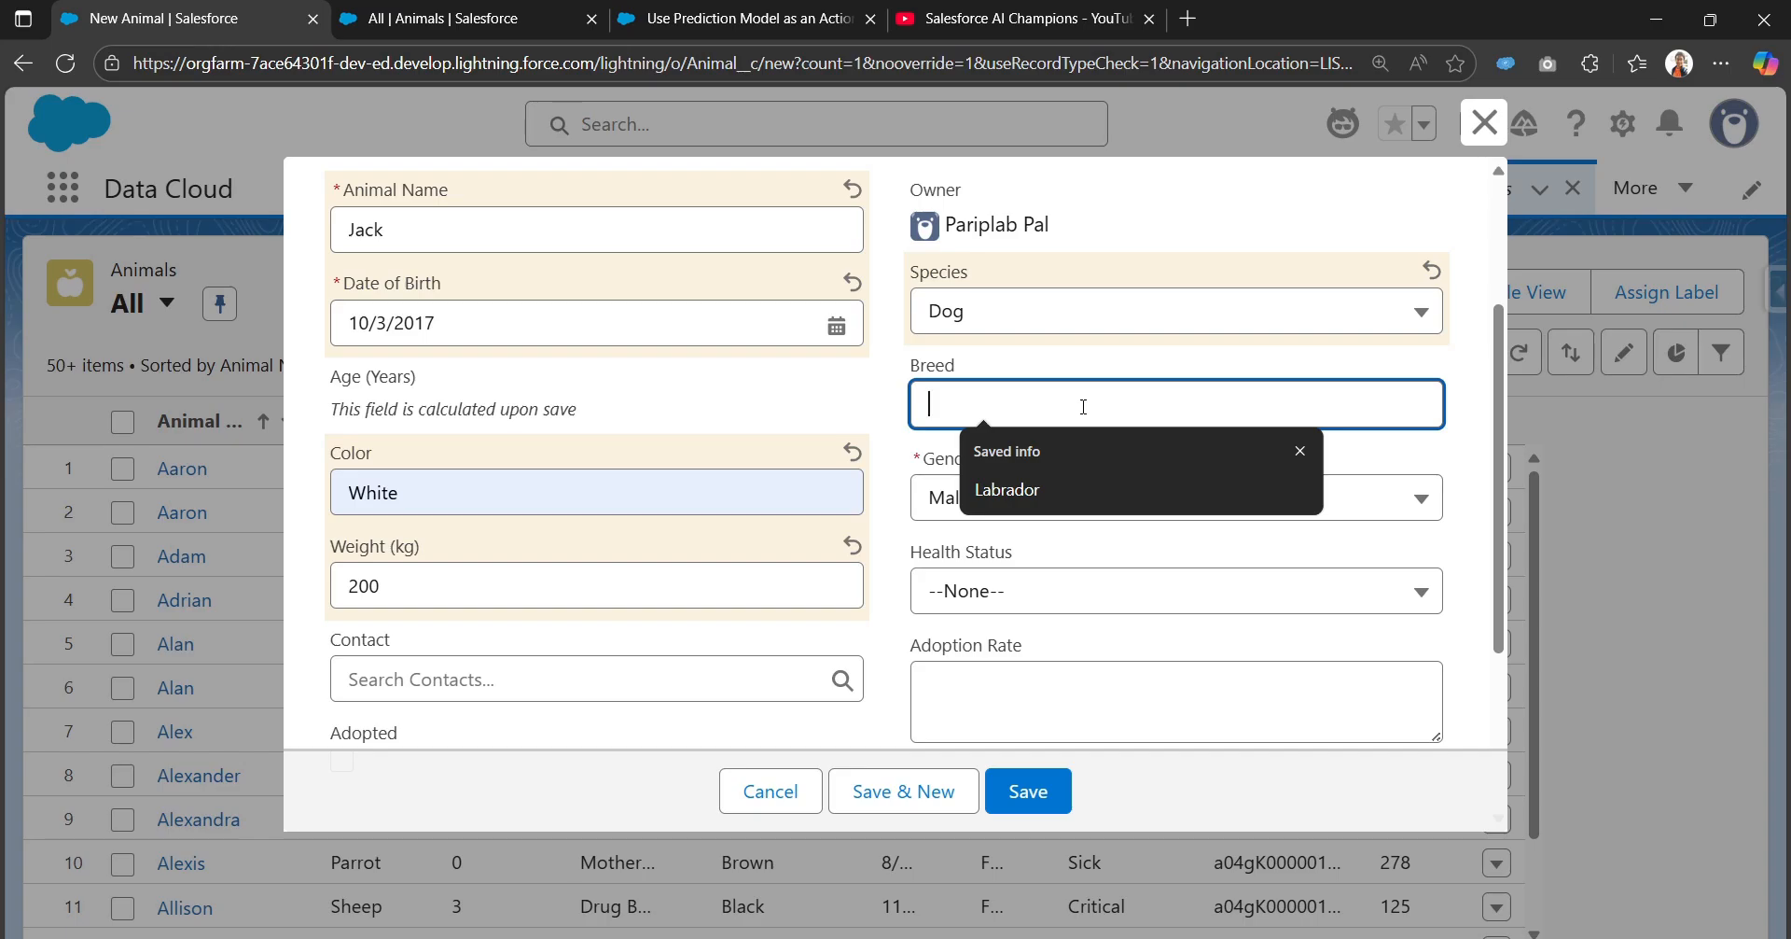
{"action": "left_click", "coordinate": [1062, 485]}
{"action": "left_click", "coordinate": [1072, 501]}
{"action": "left_click", "coordinate": [1080, 478]}
{"action": "left_click", "coordinate": [1051, 594]}
{"action": "left_click", "coordinate": [1048, 702]}
{"action": "scroll", "coordinate": [422, 550], "scroll_direction": "down", "scroll_amount": 3}
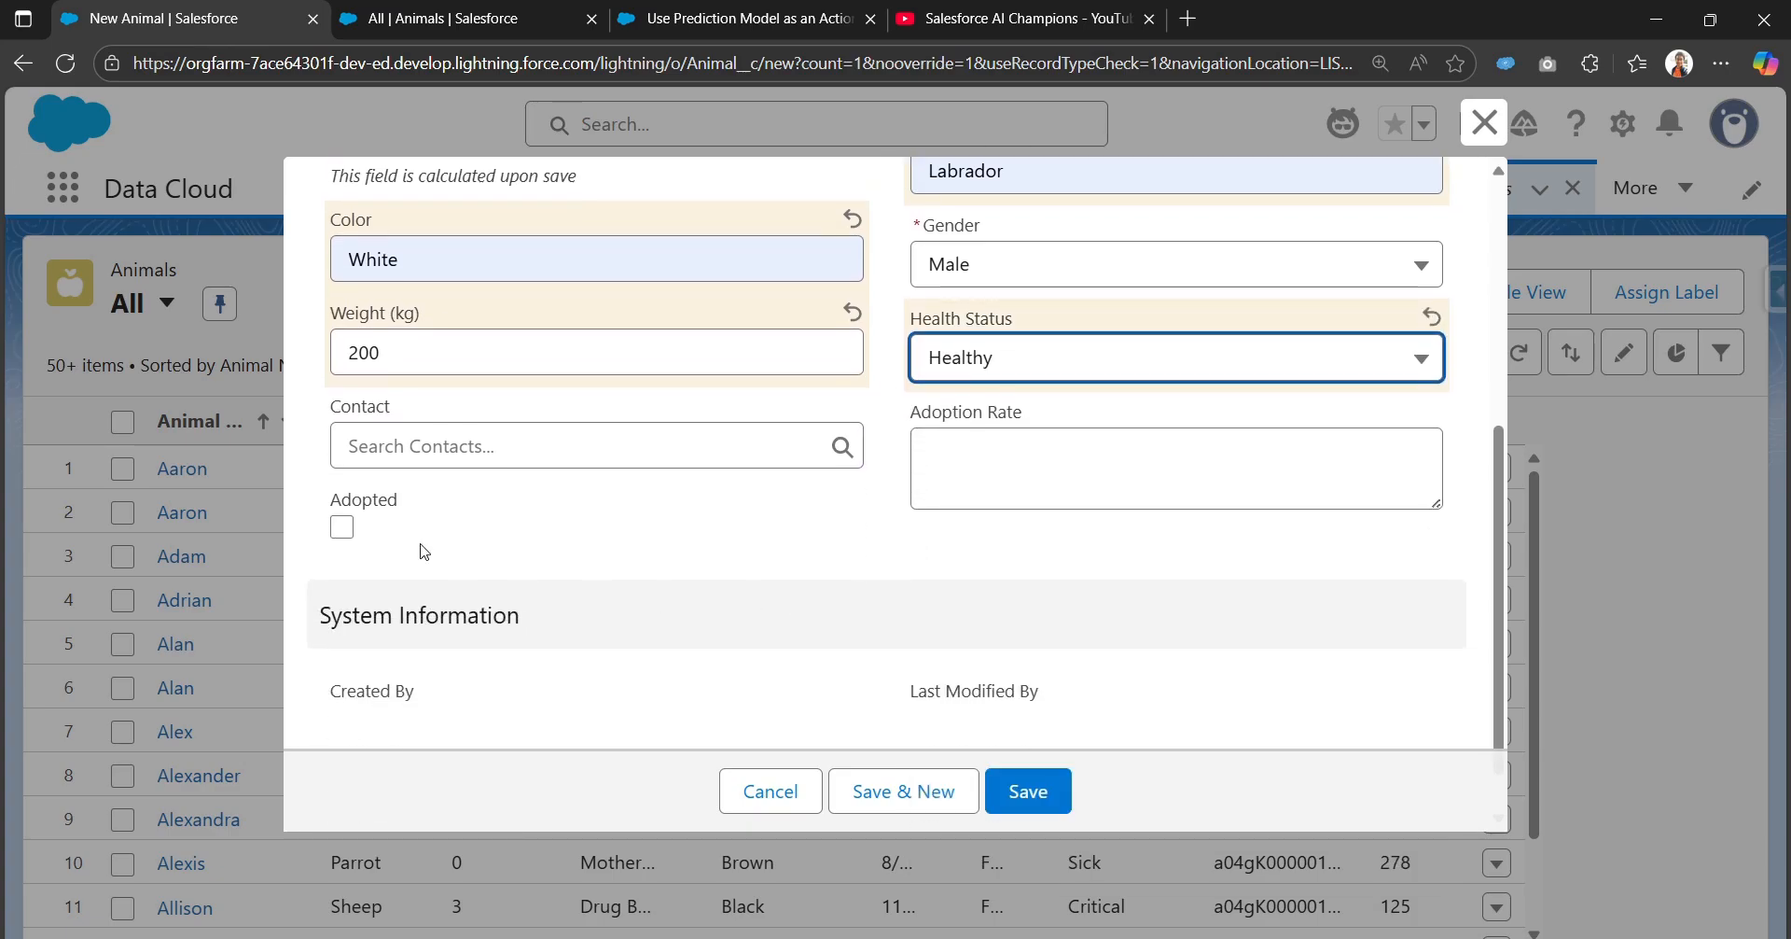
{"action": "left_click", "coordinate": [1029, 792]}
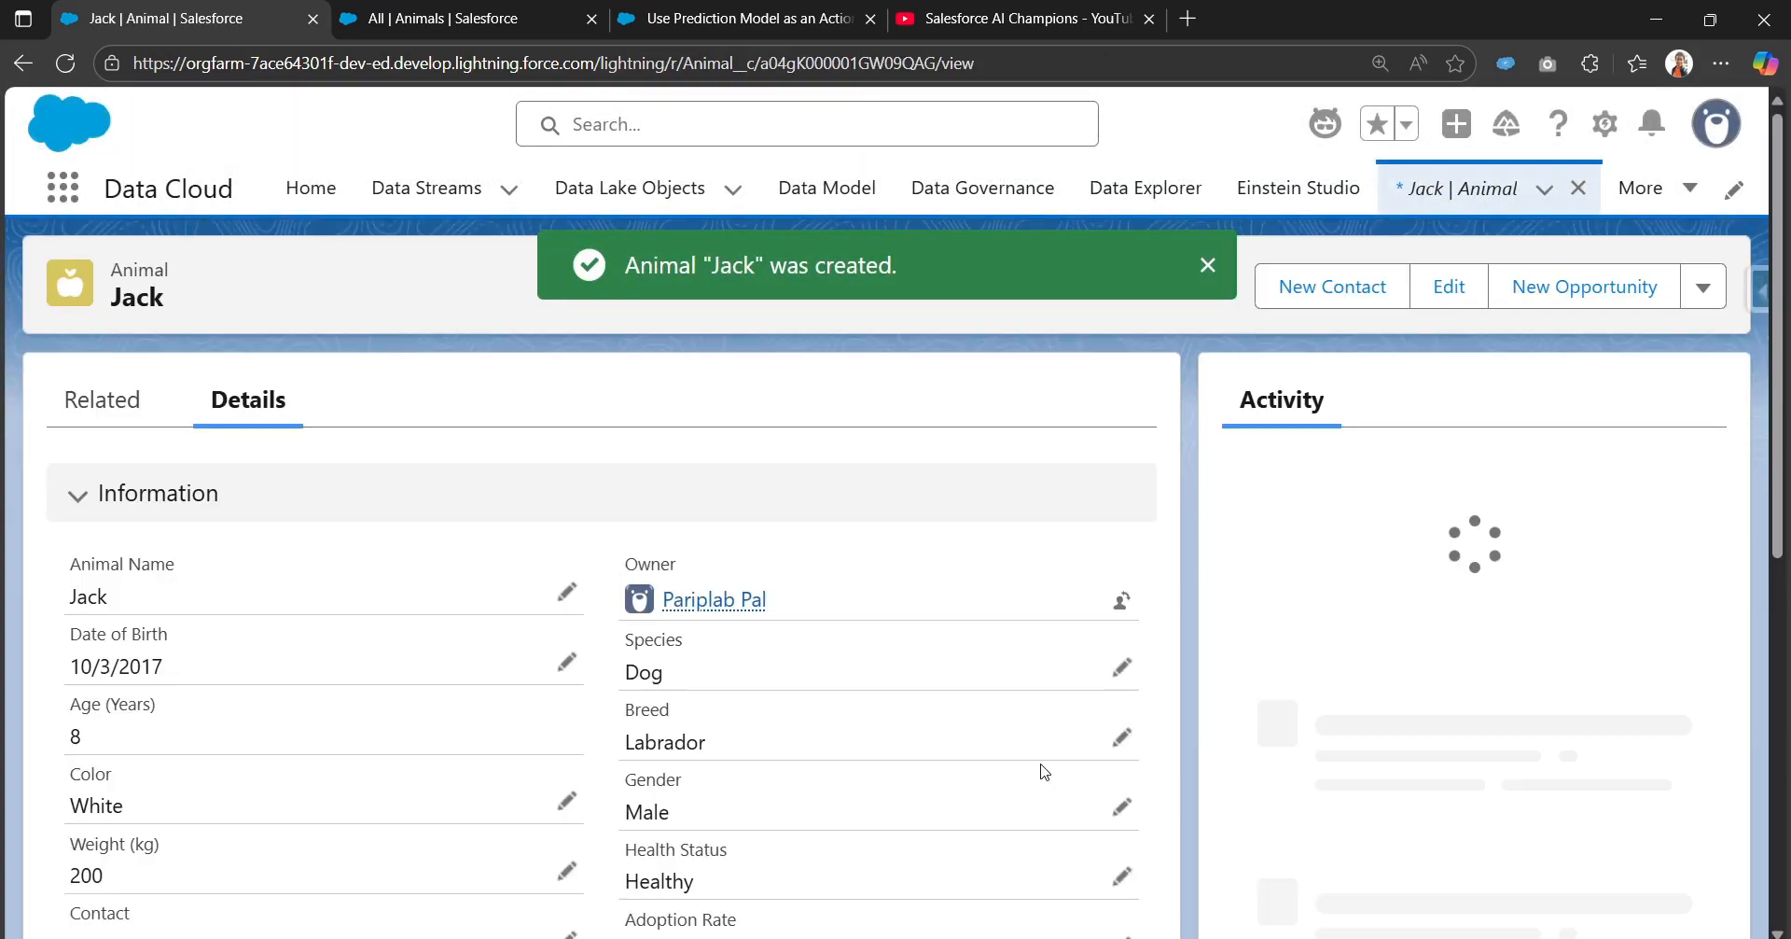
Step: Check the Adoption Rate field on Jack's record, reloading the record to read the value written by the flow
{"action": "scroll", "coordinate": [1044, 763], "scroll_direction": "down", "scroll_amount": 4}
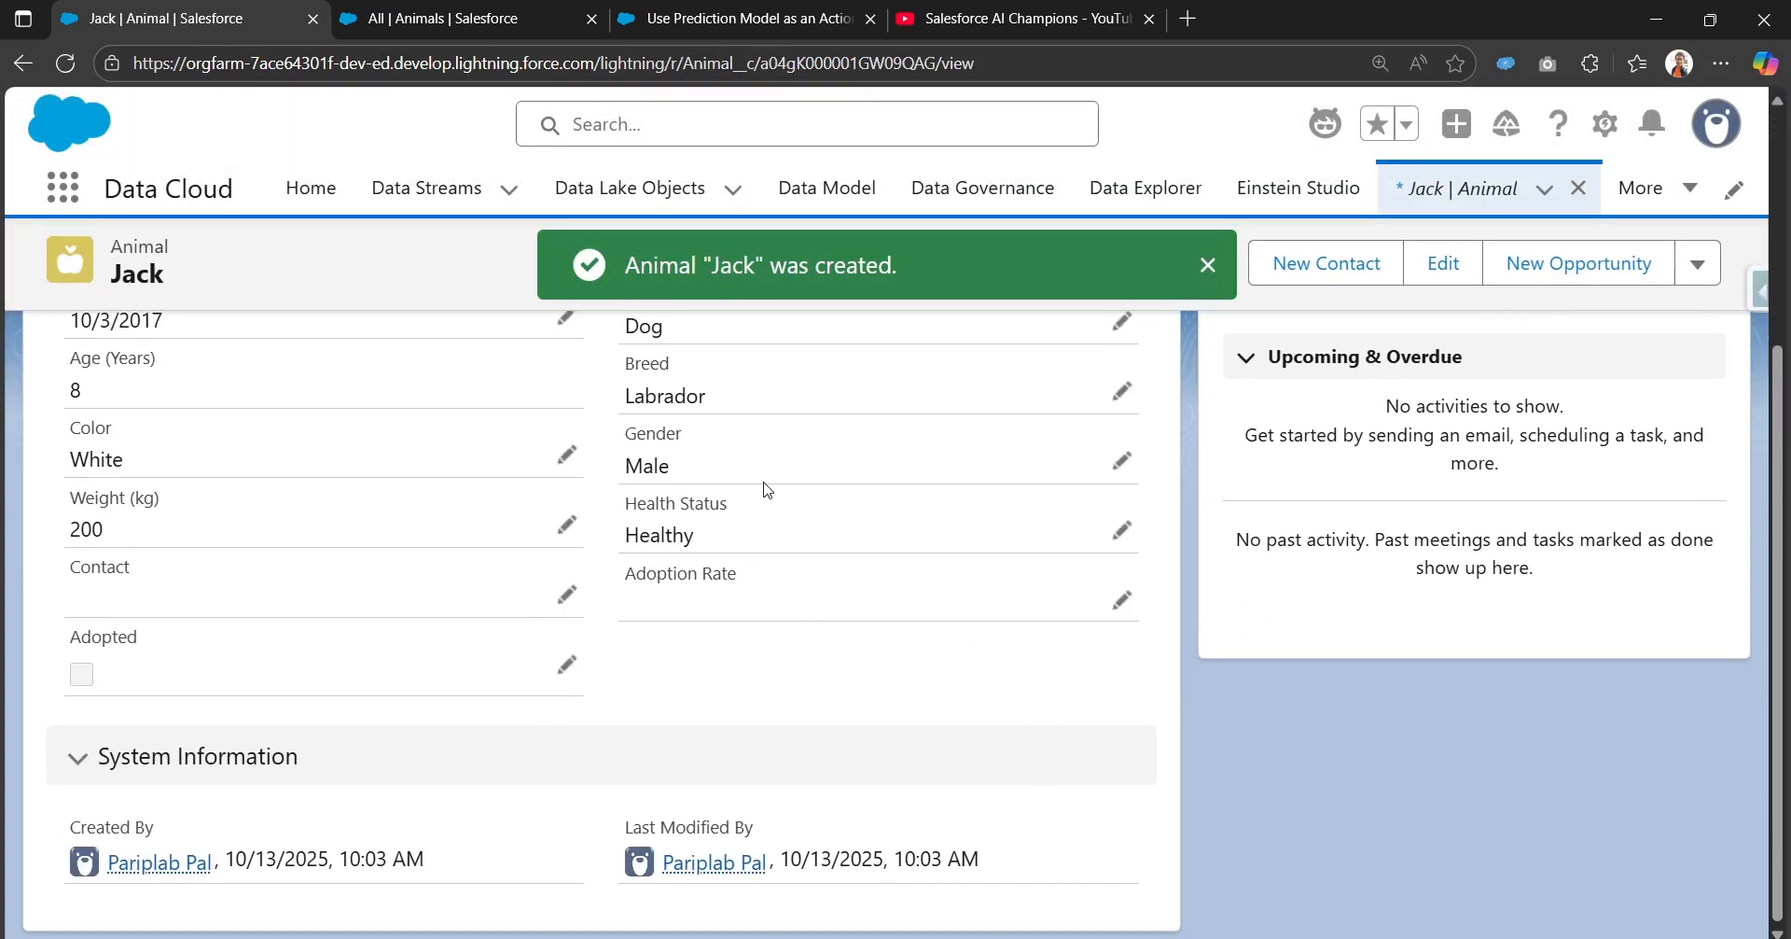
{"action": "left_click", "coordinate": [737, 19]}
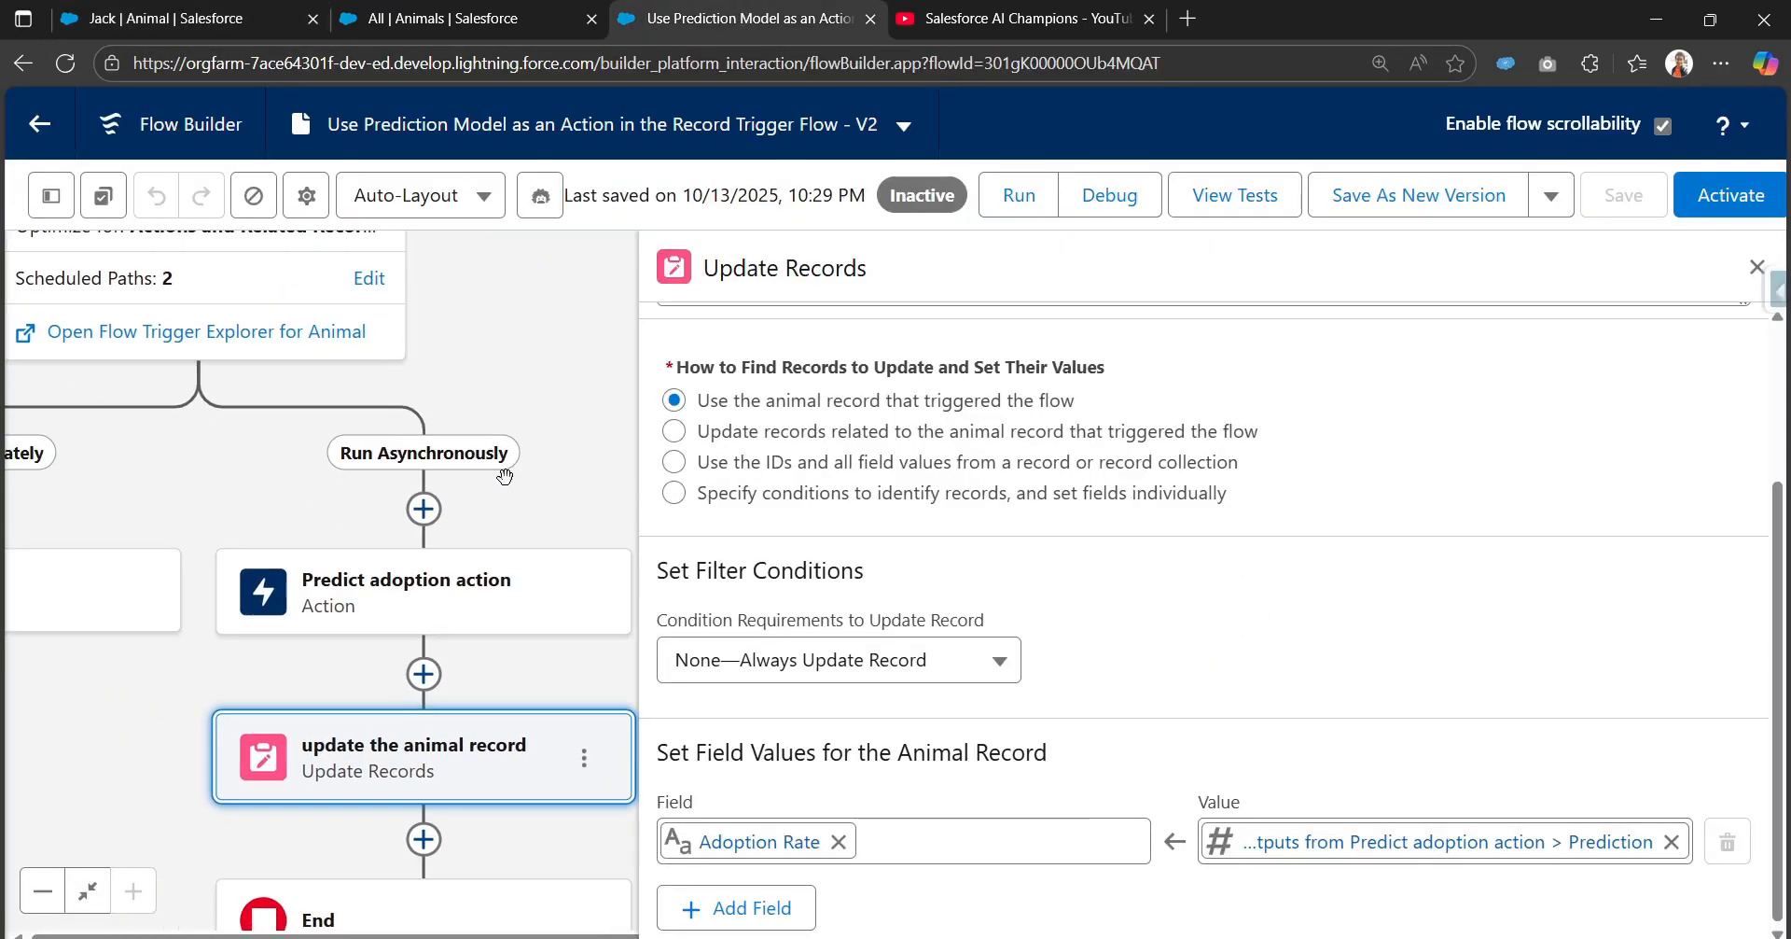
{"action": "left_click", "coordinate": [444, 18]}
{"action": "left_click", "coordinate": [167, 19]}
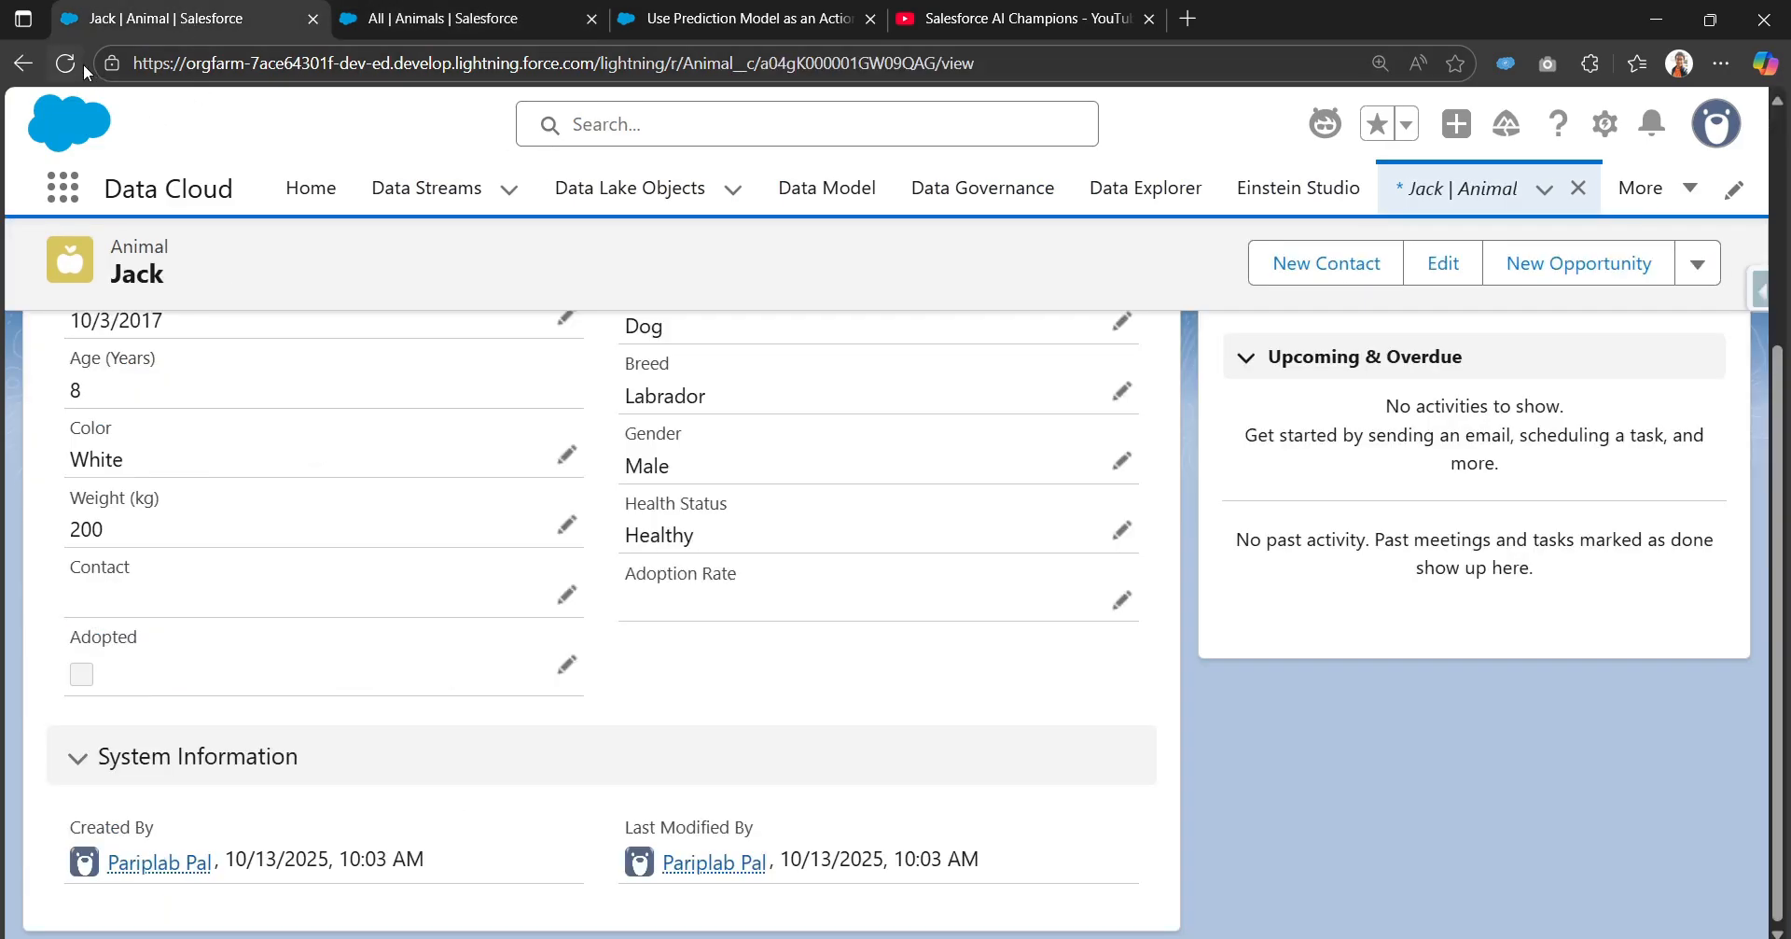
{"action": "left_click_drag", "start_coordinate": [633, 574], "coordinate": [742, 586]}
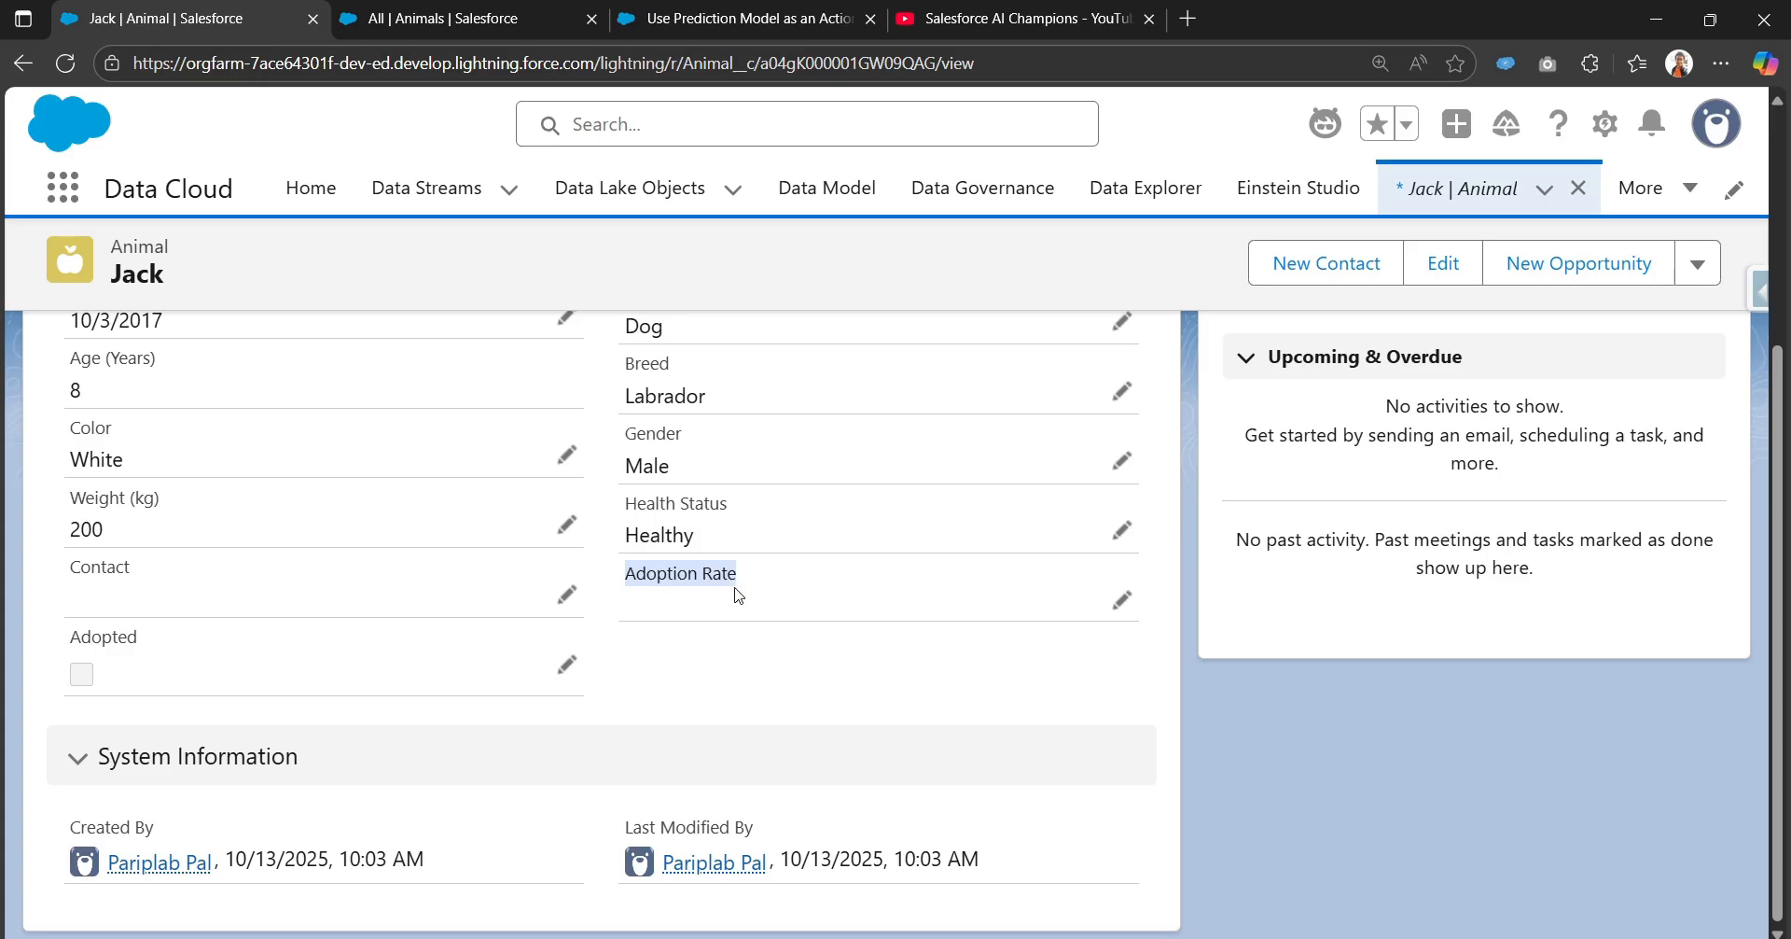
{"action": "left_click", "coordinate": [65, 64]}
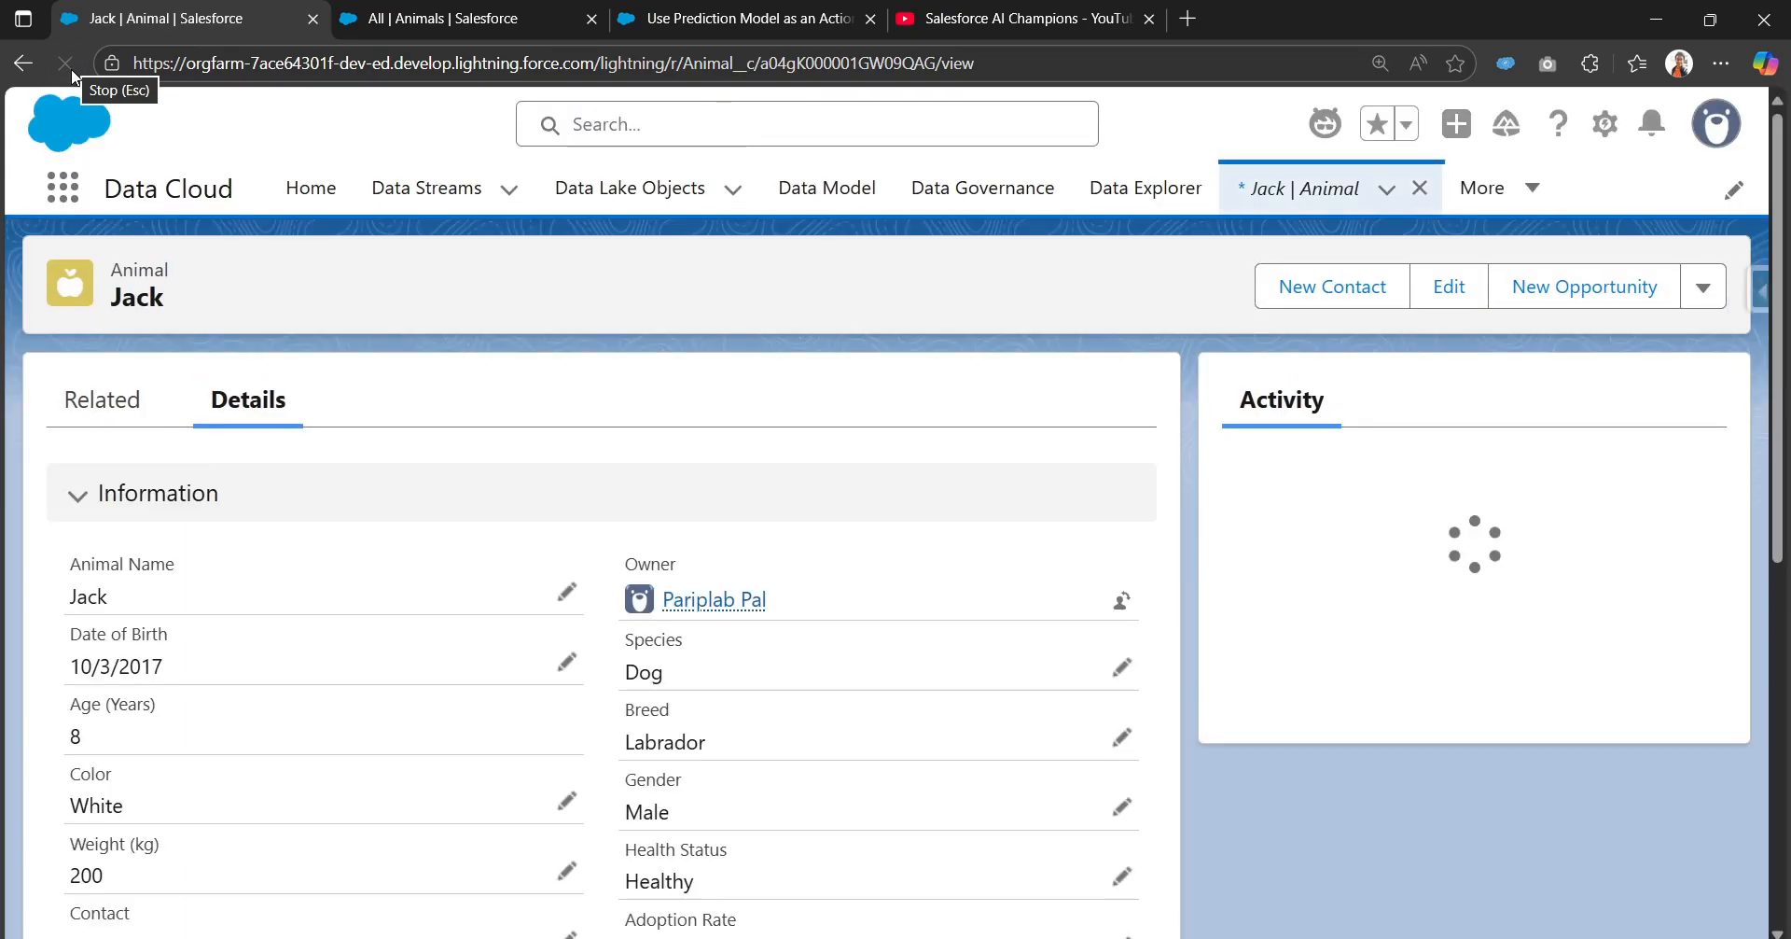
{"action": "scroll", "coordinate": [519, 618], "scroll_direction": "down", "scroll_amount": 4}
{"action": "left_click_drag", "start_coordinate": [627, 604], "coordinate": [702, 608]}
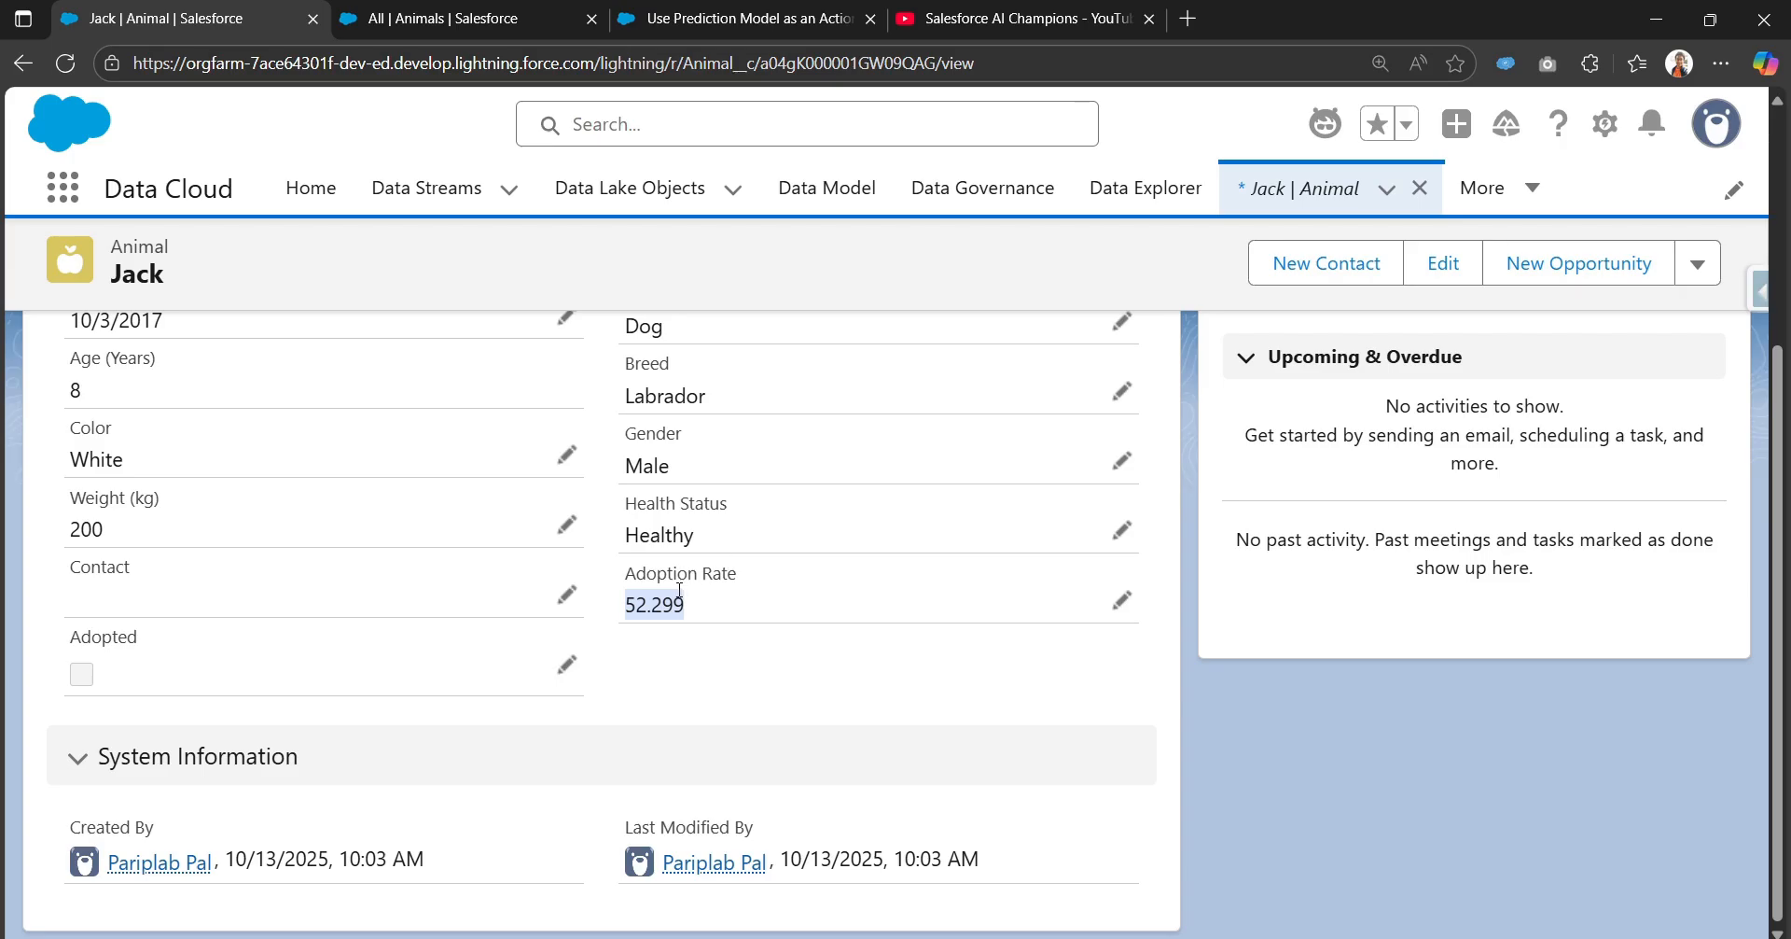
{"action": "scroll", "coordinate": [706, 560], "scroll_direction": "up", "scroll_amount": 4}
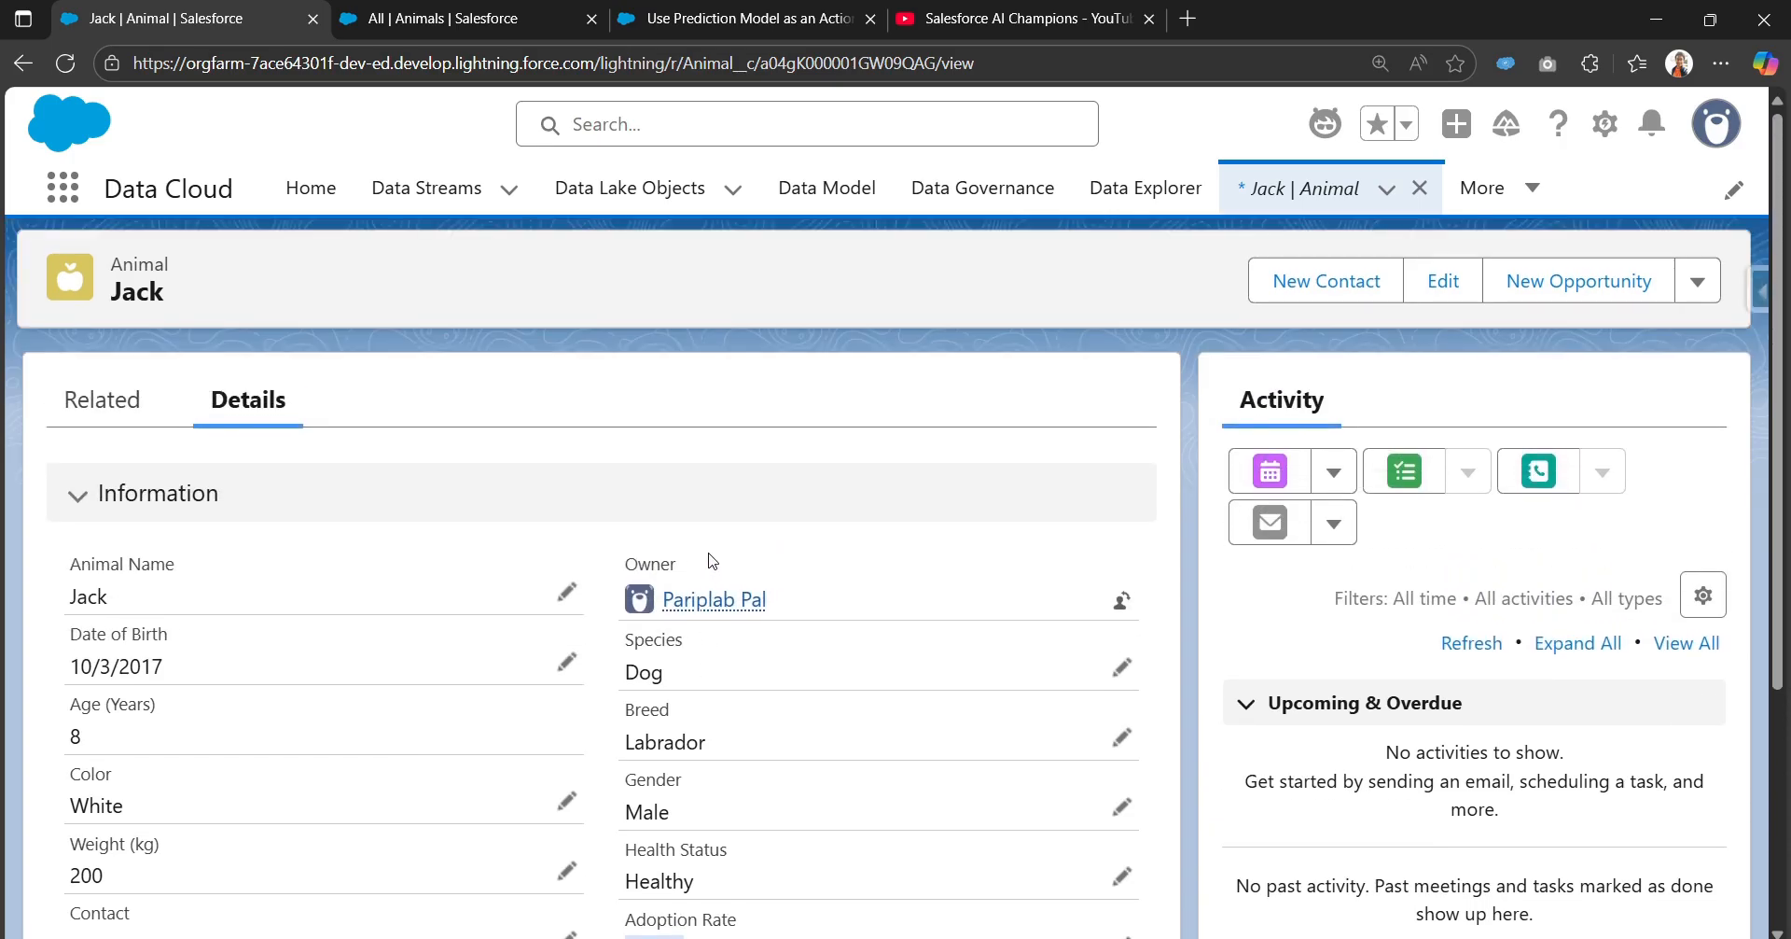
Step: Return to the prediction flow and start a new resource of type Text Template
{"action": "left_click", "coordinate": [743, 19]}
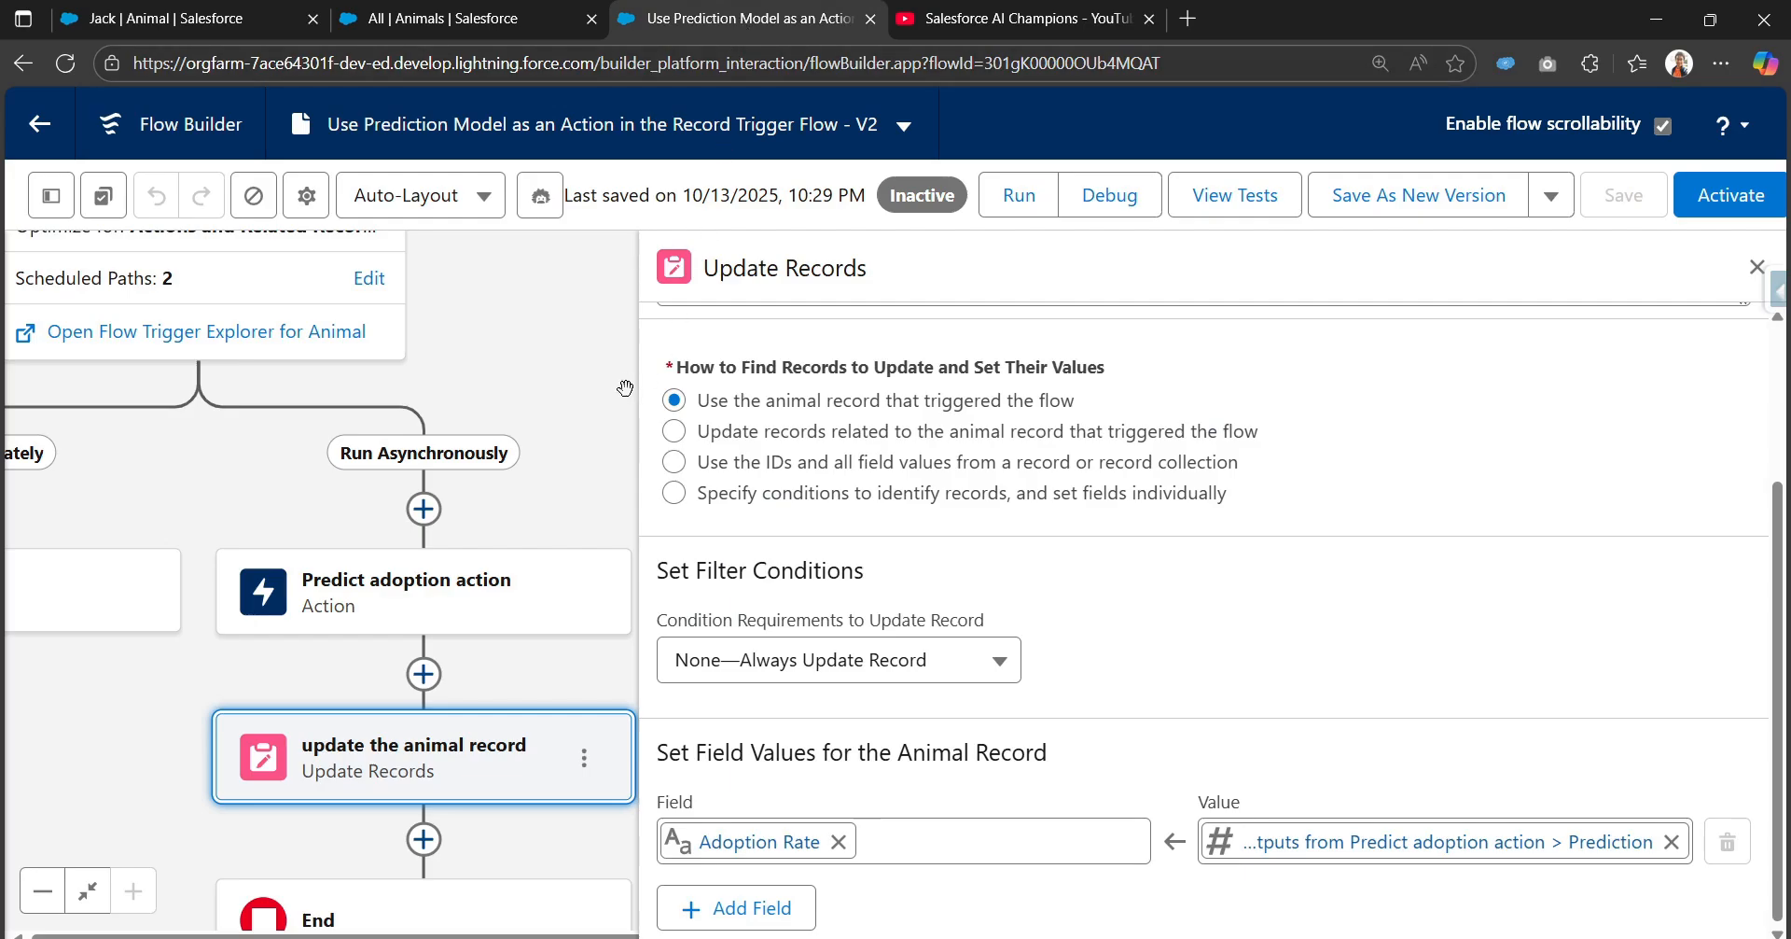
{"action": "left_click_drag", "start_coordinate": [520, 388], "coordinate": [668, 385]}
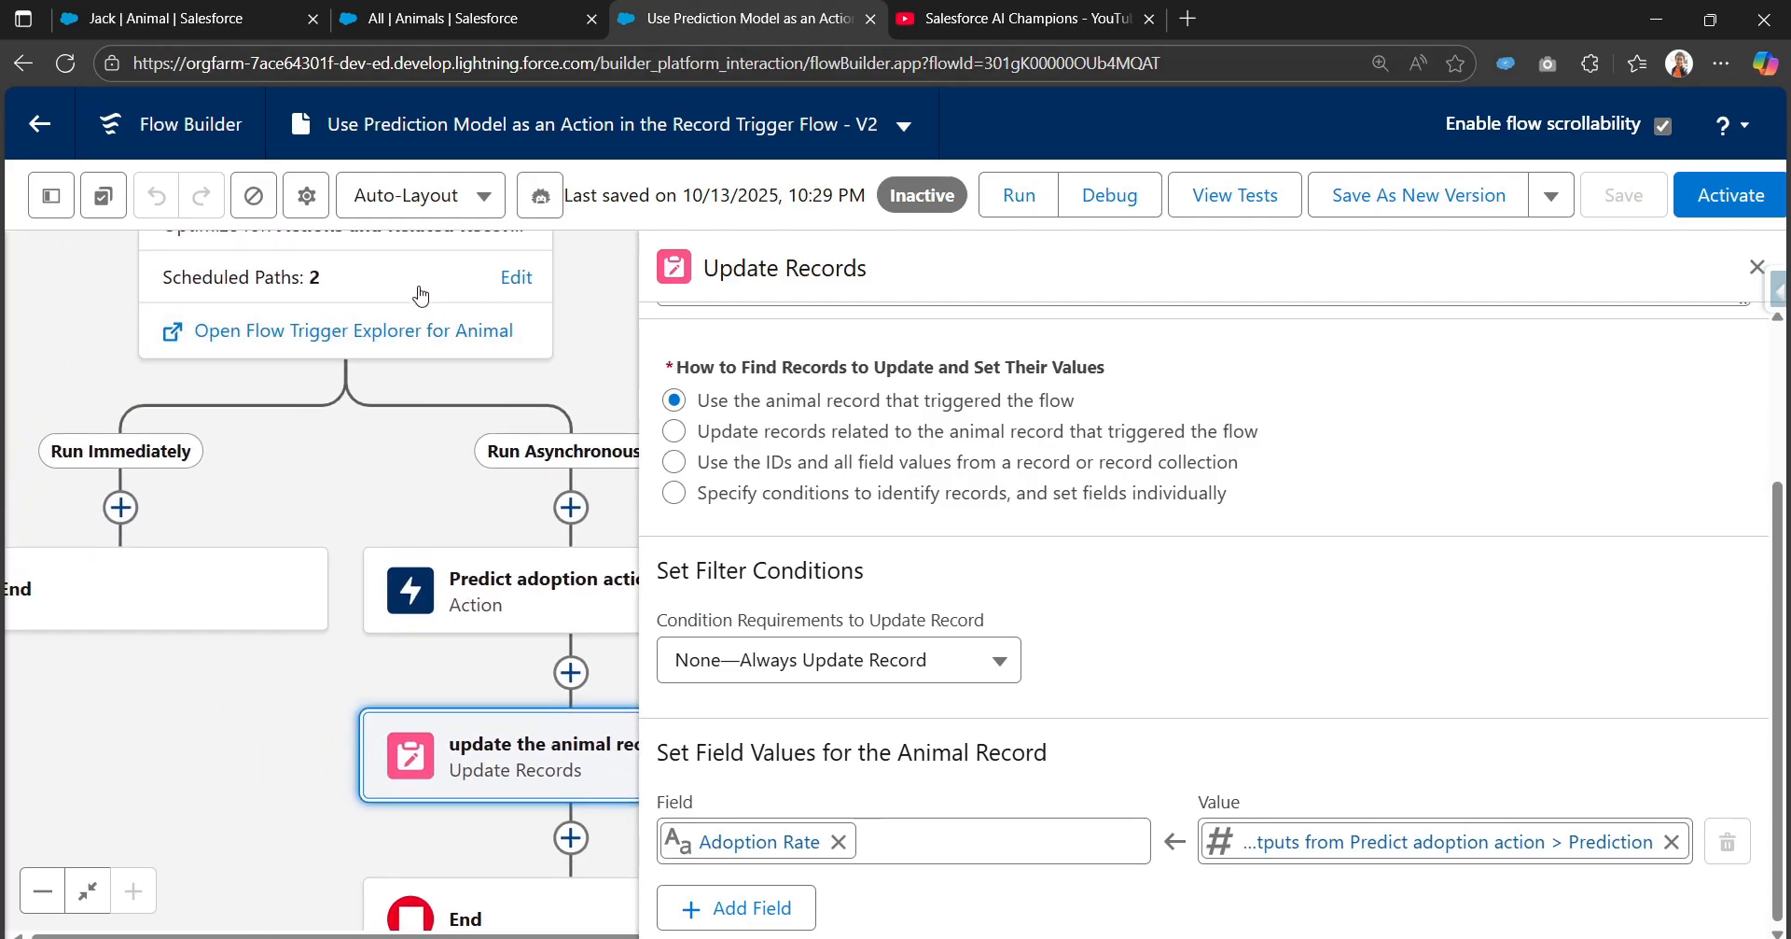
{"action": "left_click", "coordinate": [64, 200]}
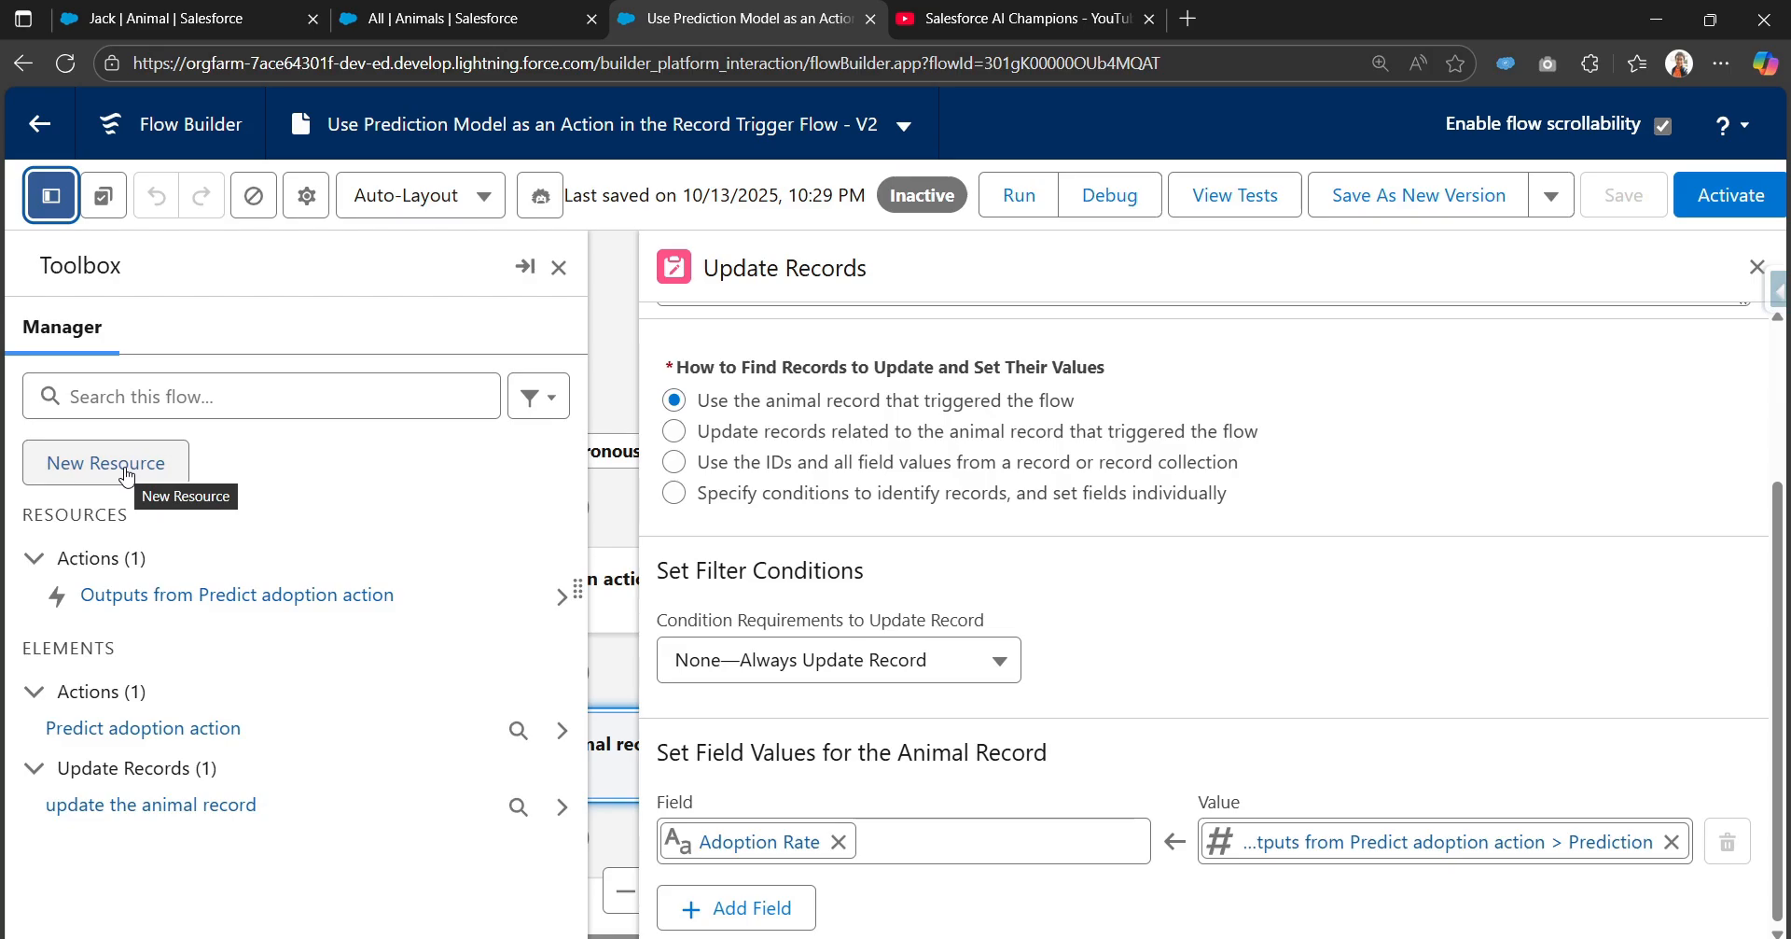
{"action": "left_click", "coordinate": [76, 474]}
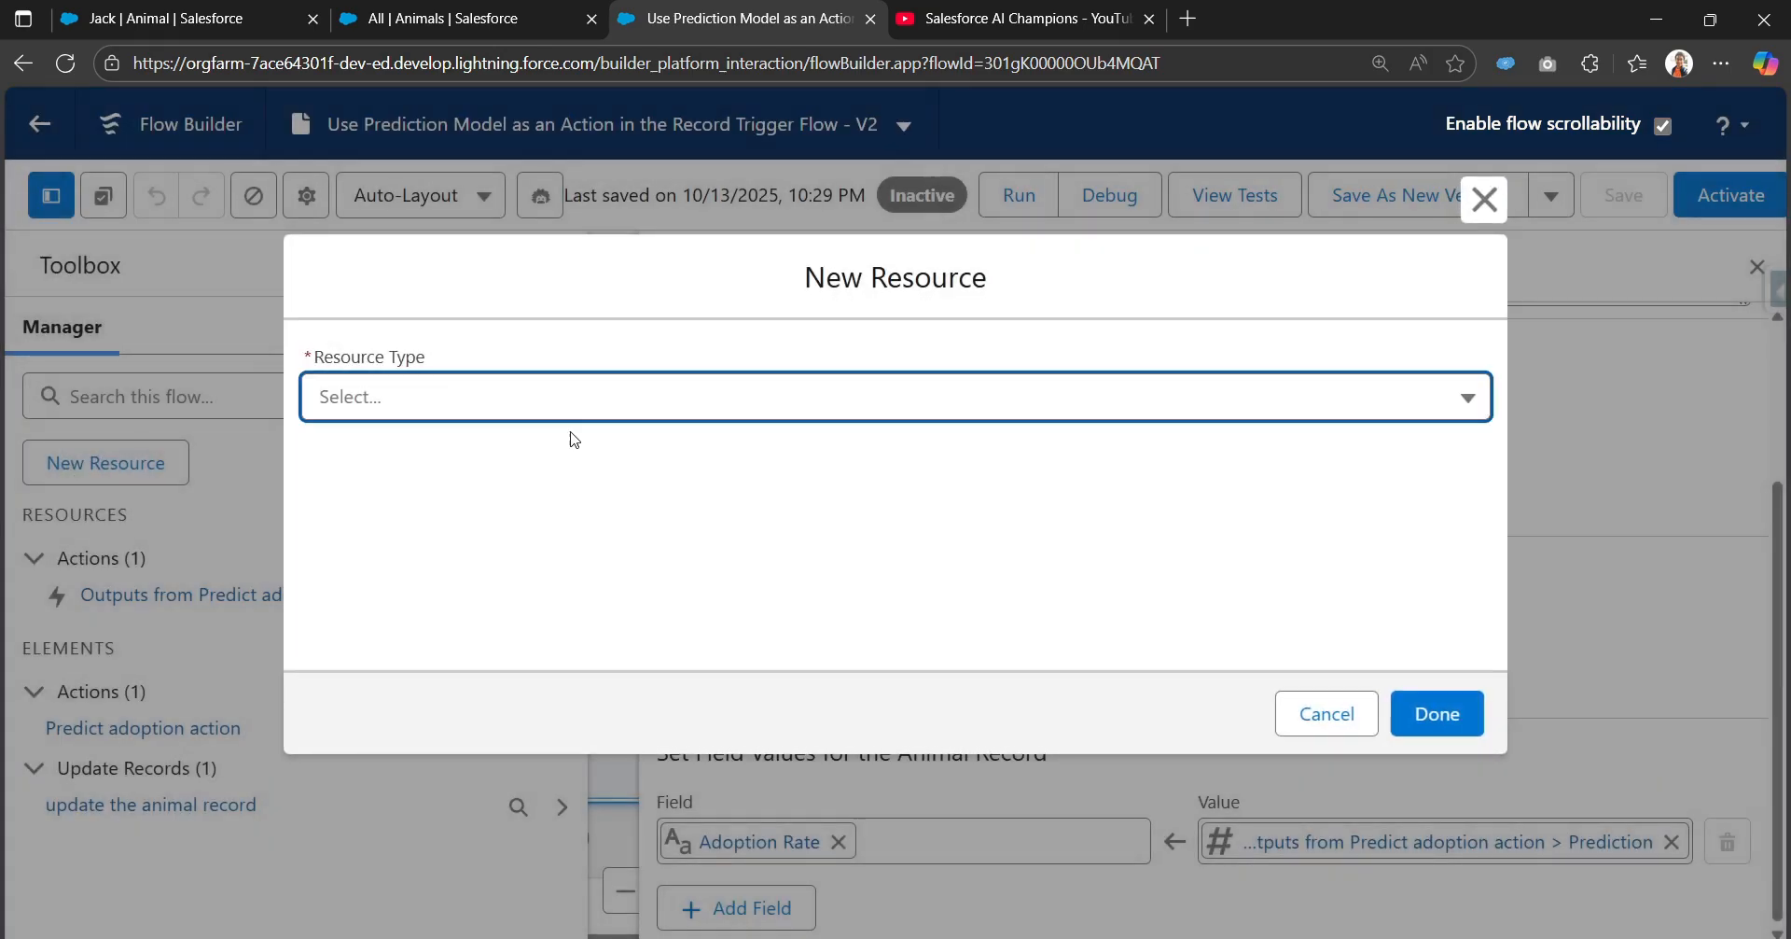
{"action": "left_click", "coordinate": [446, 395]}
{"action": "left_click", "coordinate": [441, 646]}
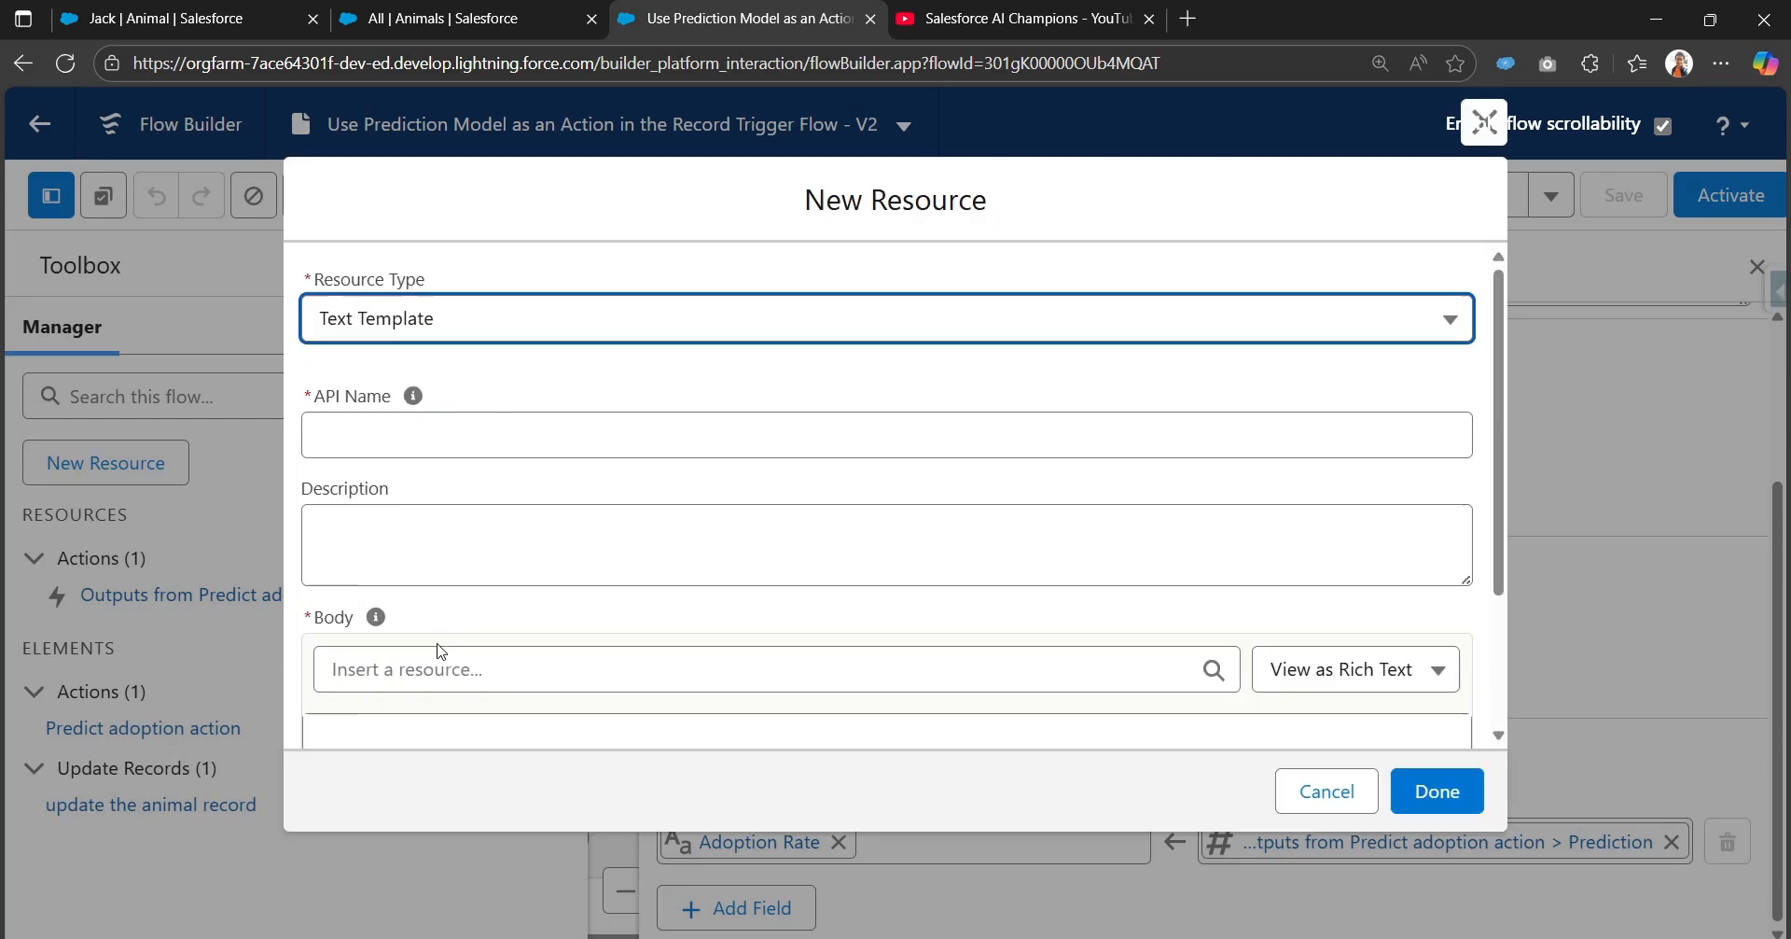
Step: Give the text template the API name prediction_outcome and bring its Body section into view
{"action": "left_click", "coordinate": [489, 443]}
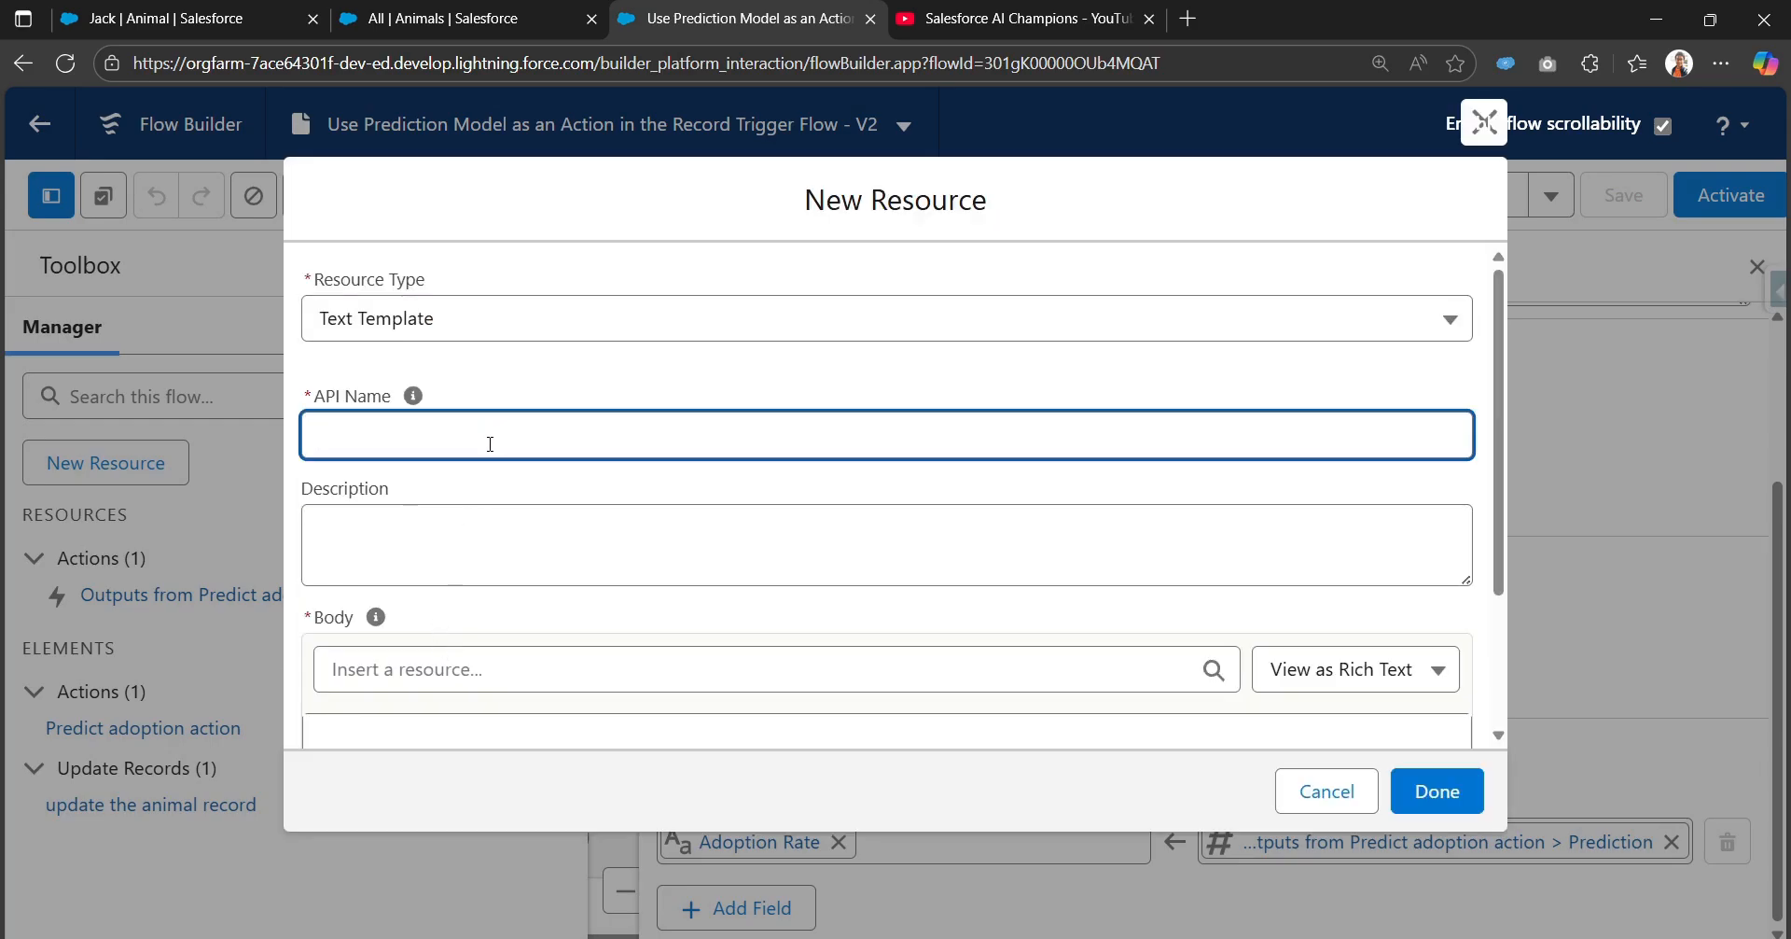
{"action": "type", "text": "pr"}
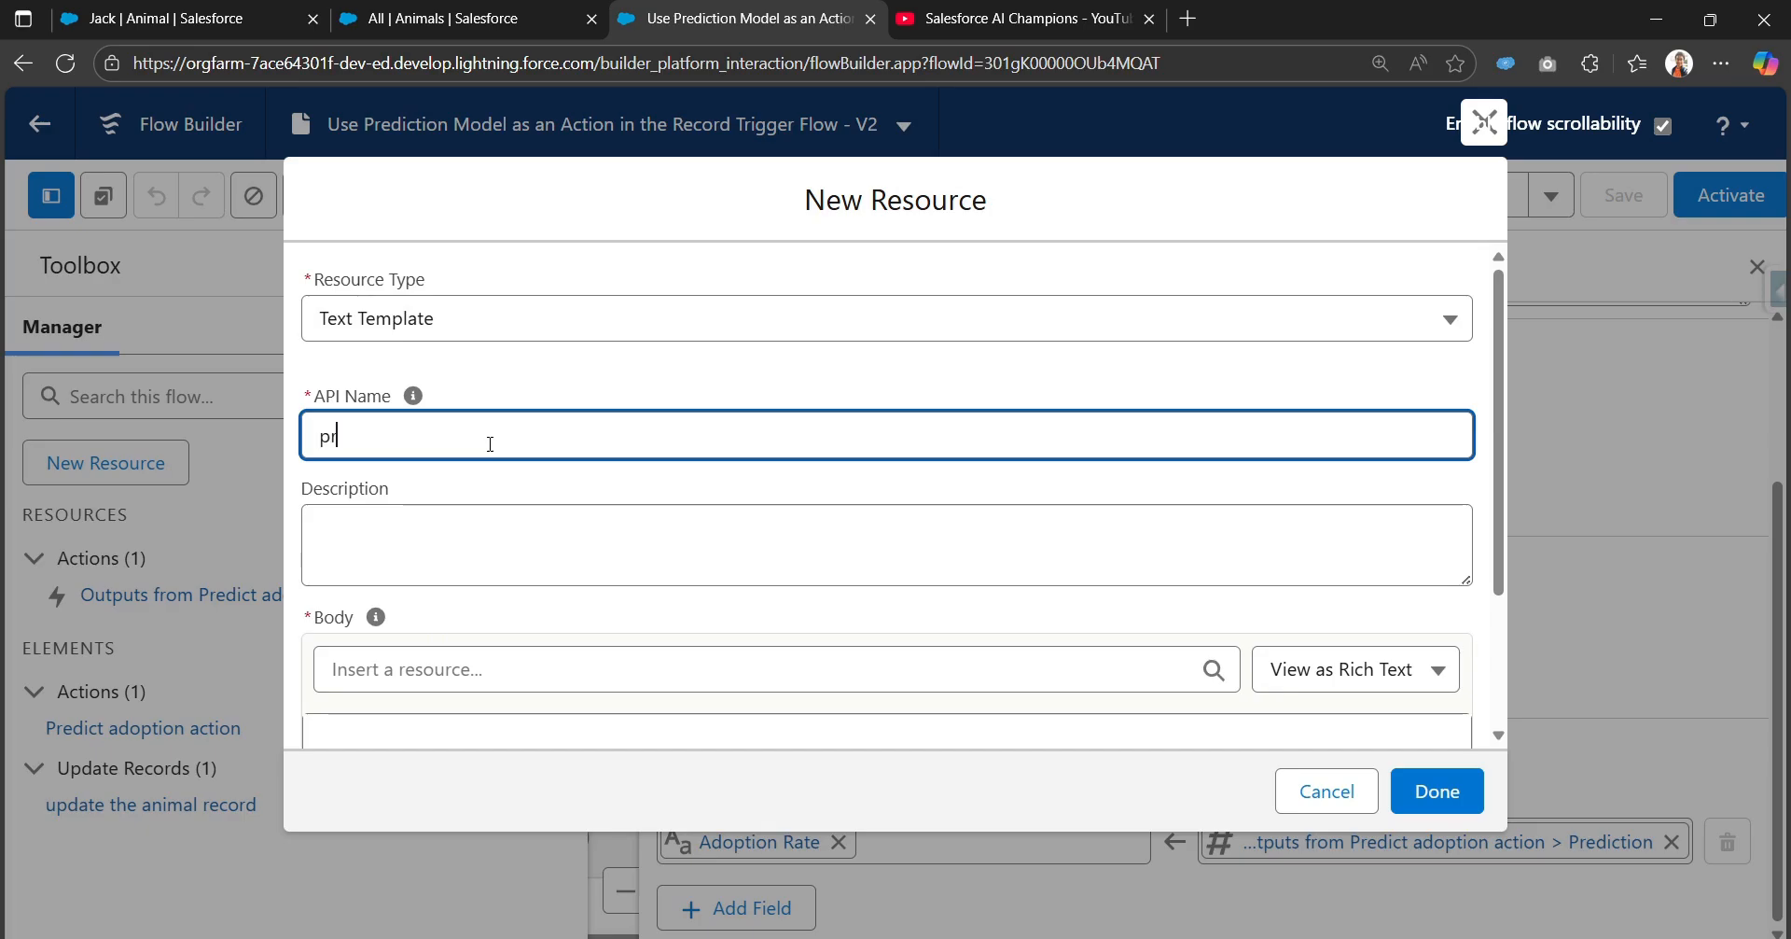
{"action": "type", "text": "ediction_outcome"}
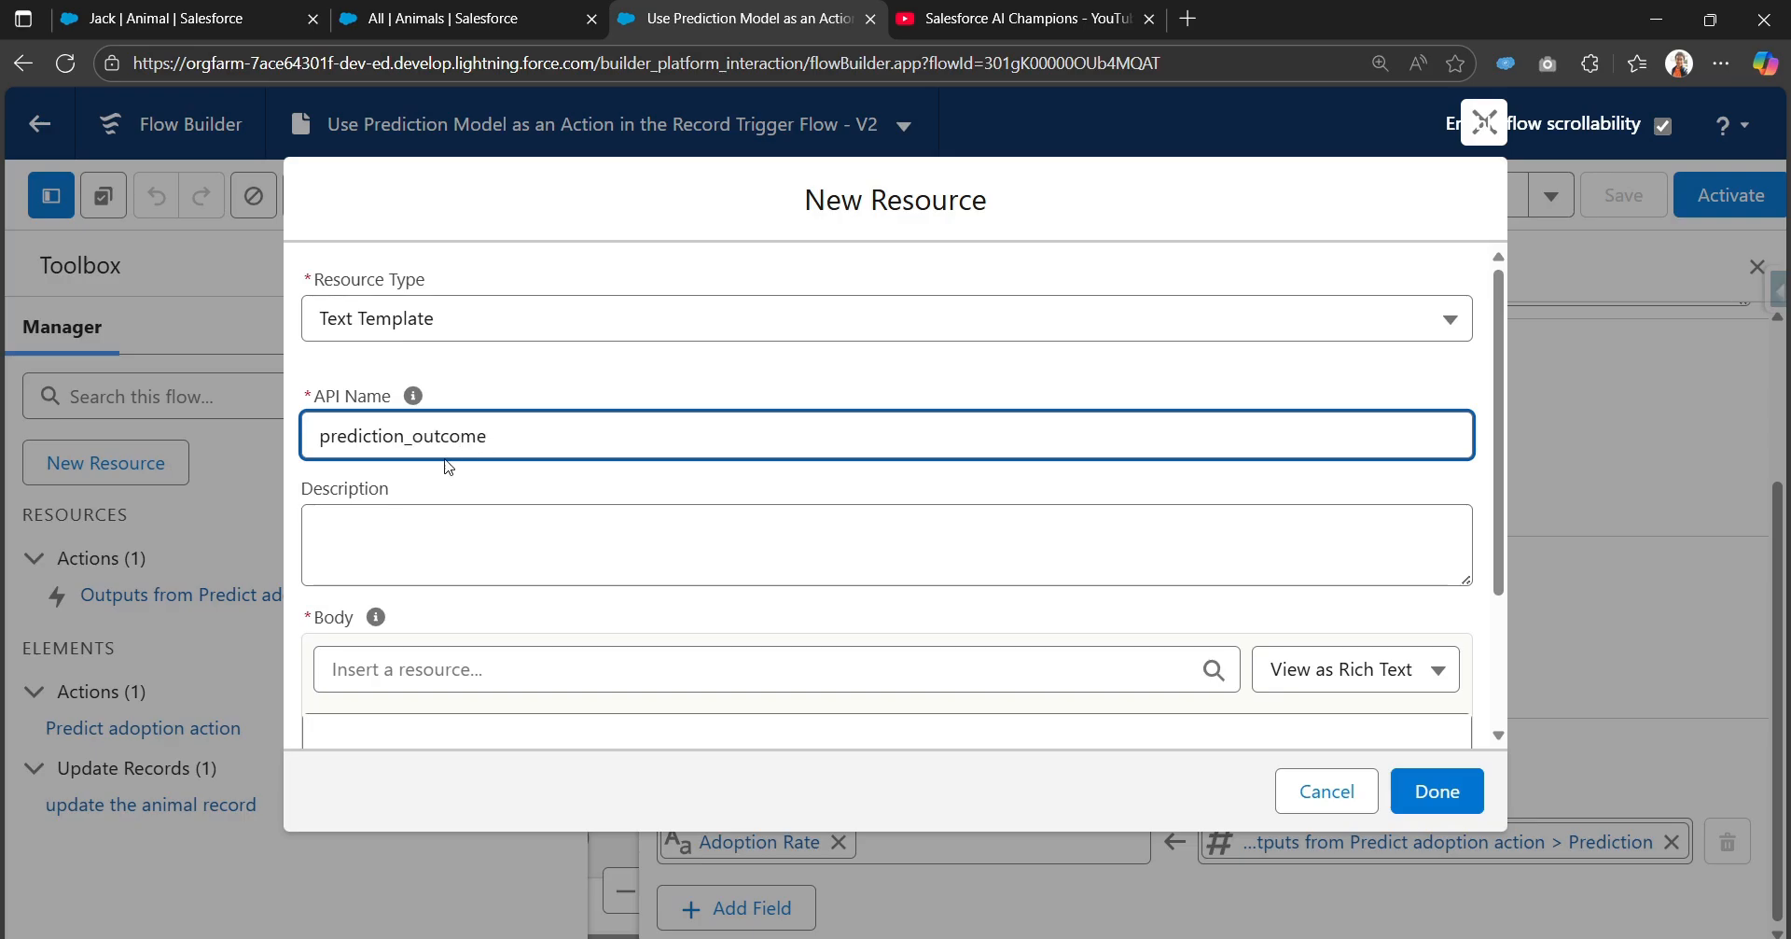
{"action": "scroll", "coordinate": [448, 466], "scroll_direction": "down", "scroll_amount": 2}
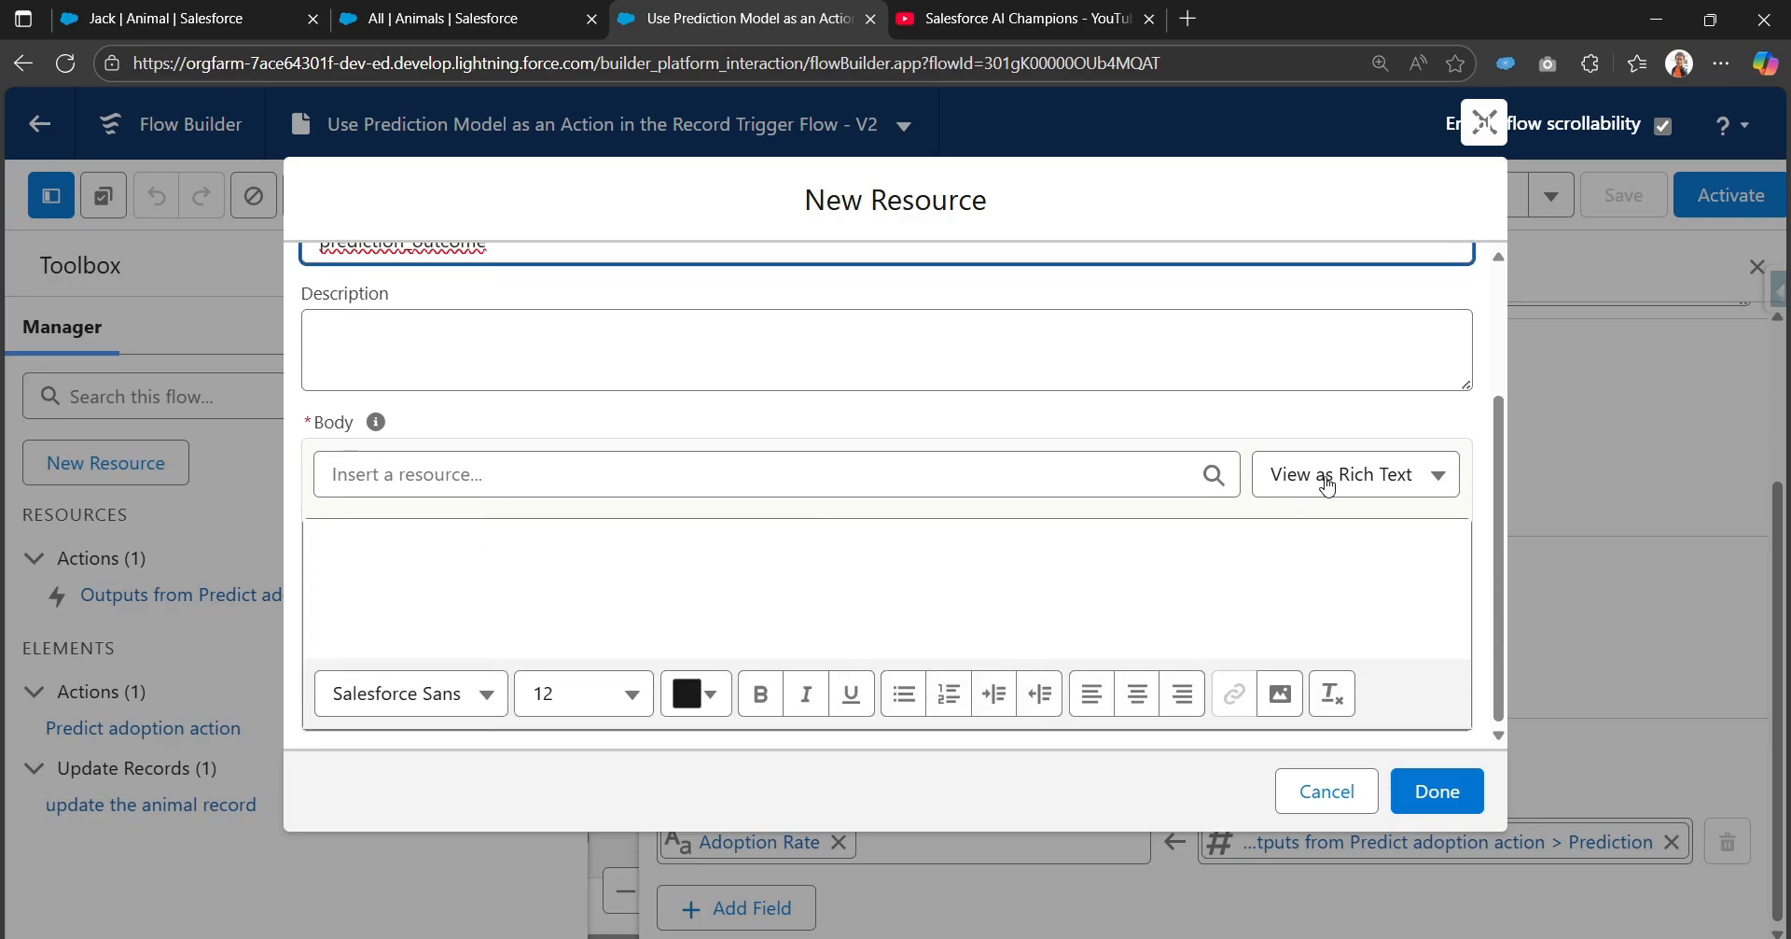
Step: Switch the template body to plain text view and back to rich text view
{"action": "mouse_move", "coordinate": [381, 431]}
{"action": "left_click", "coordinate": [1319, 485]}
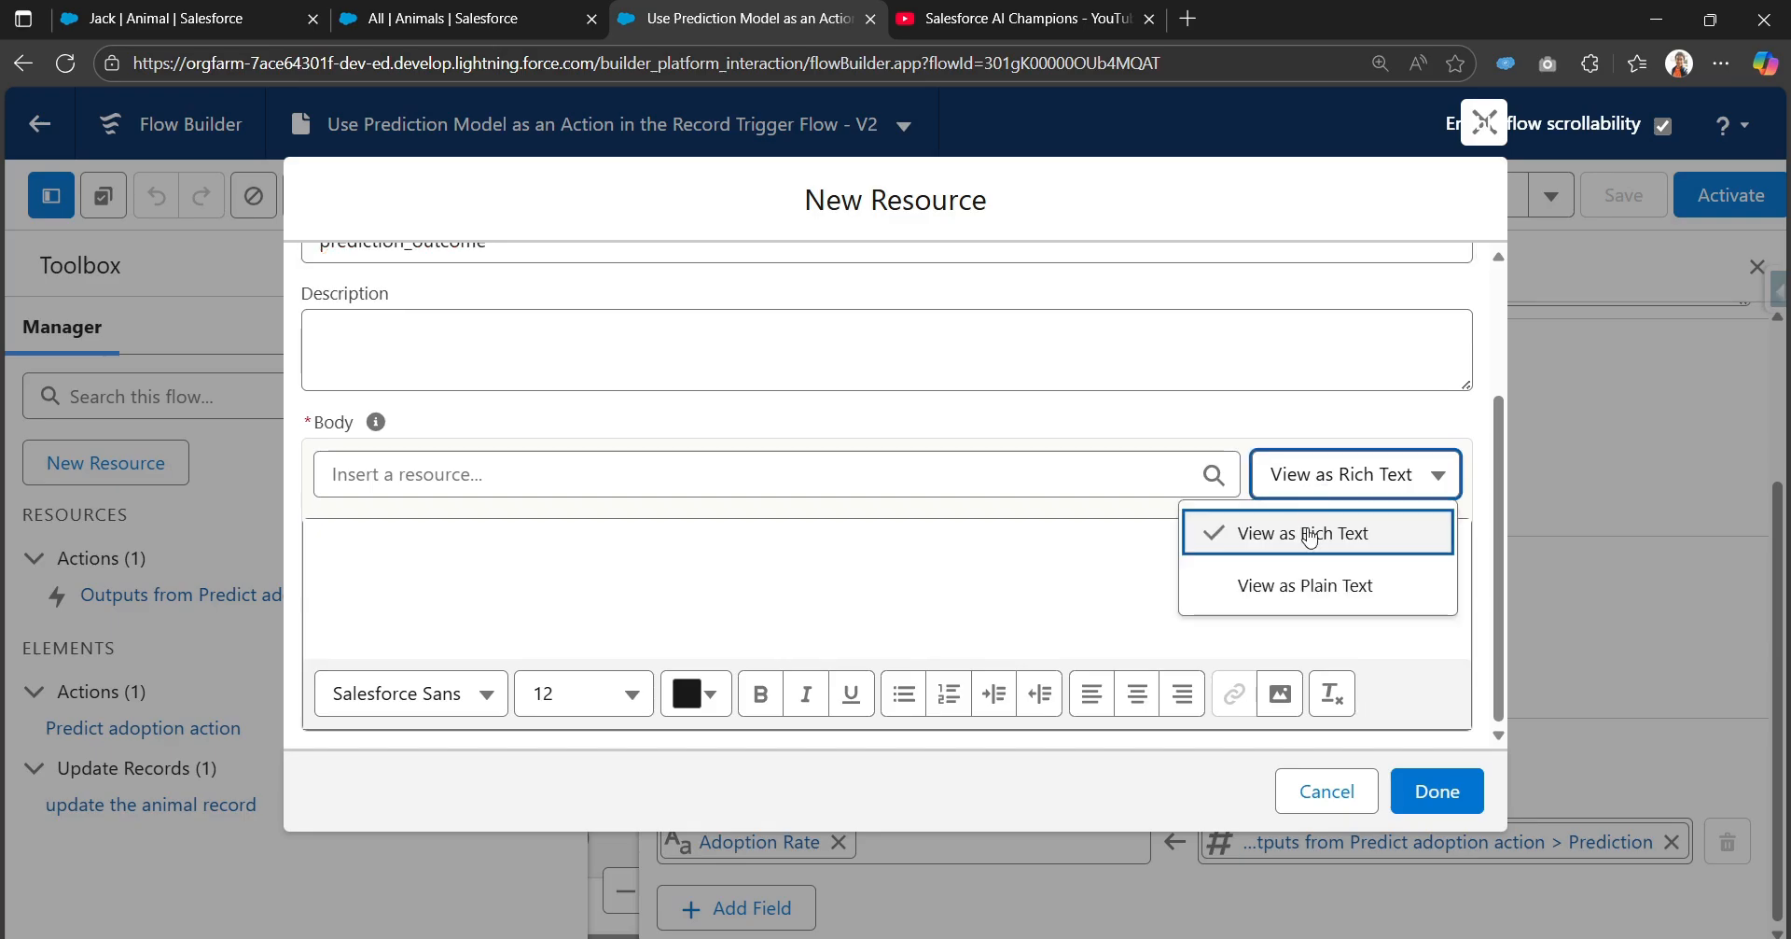
{"action": "left_click", "coordinate": [1303, 596]}
{"action": "left_click", "coordinate": [1307, 578]}
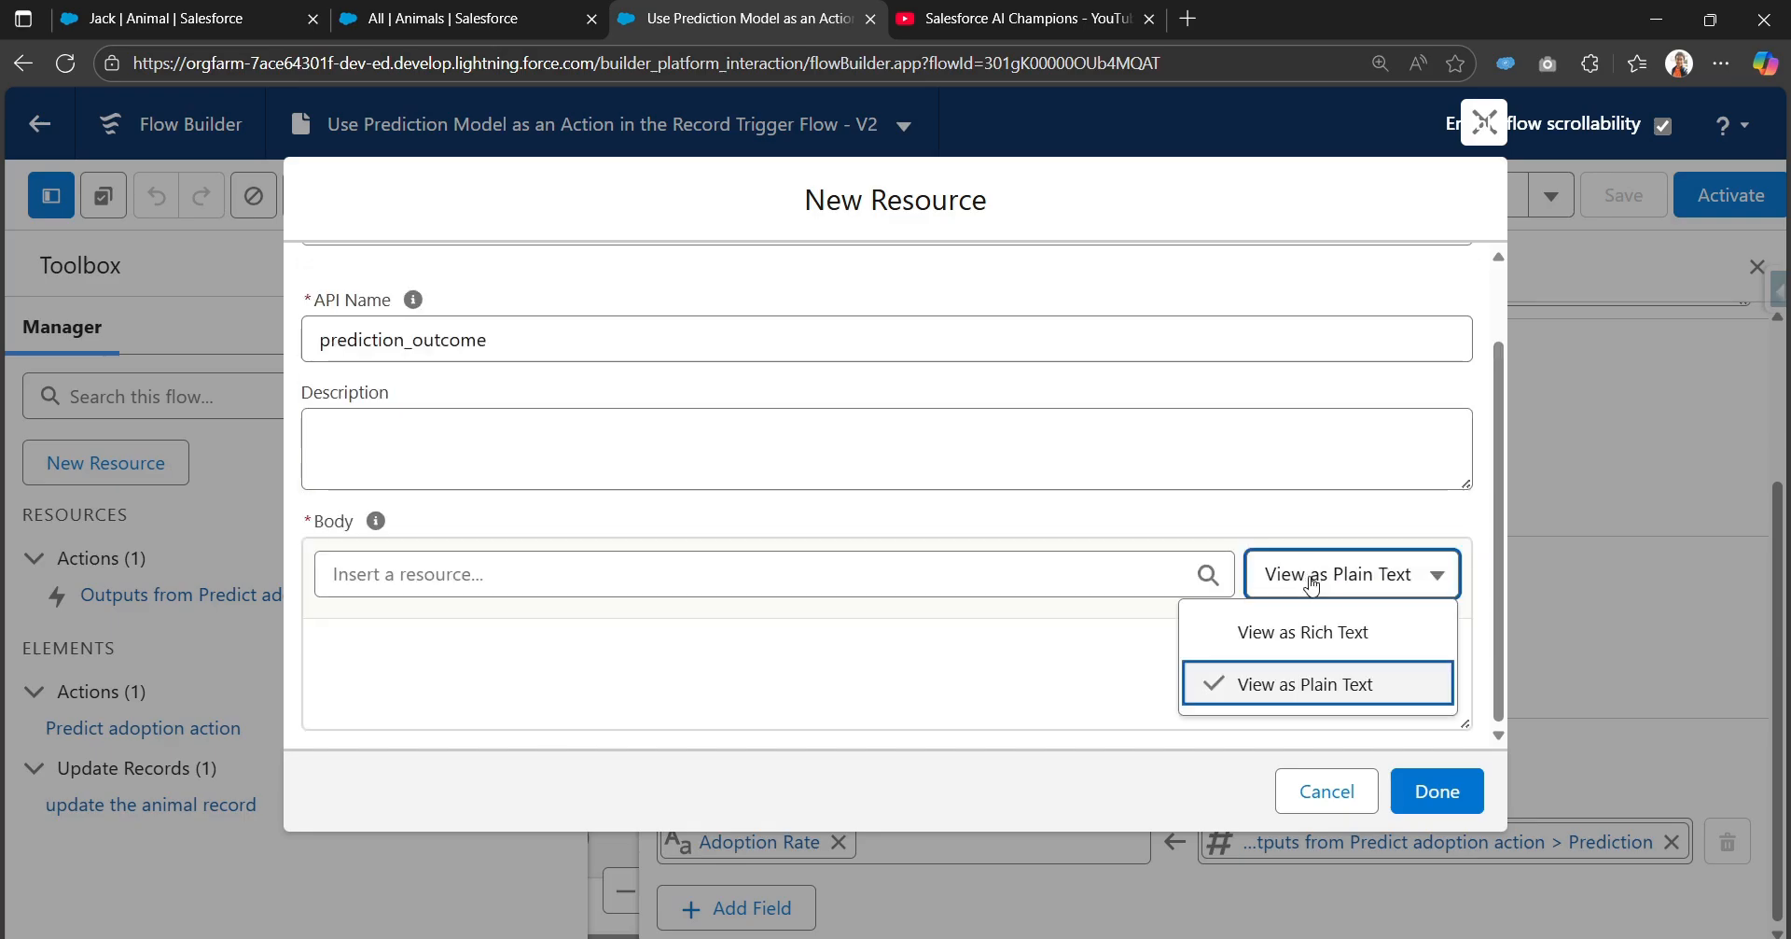
{"action": "left_click", "coordinate": [1305, 631]}
{"action": "scroll", "coordinate": [474, 579], "scroll_direction": "down", "scroll_amount": 1}
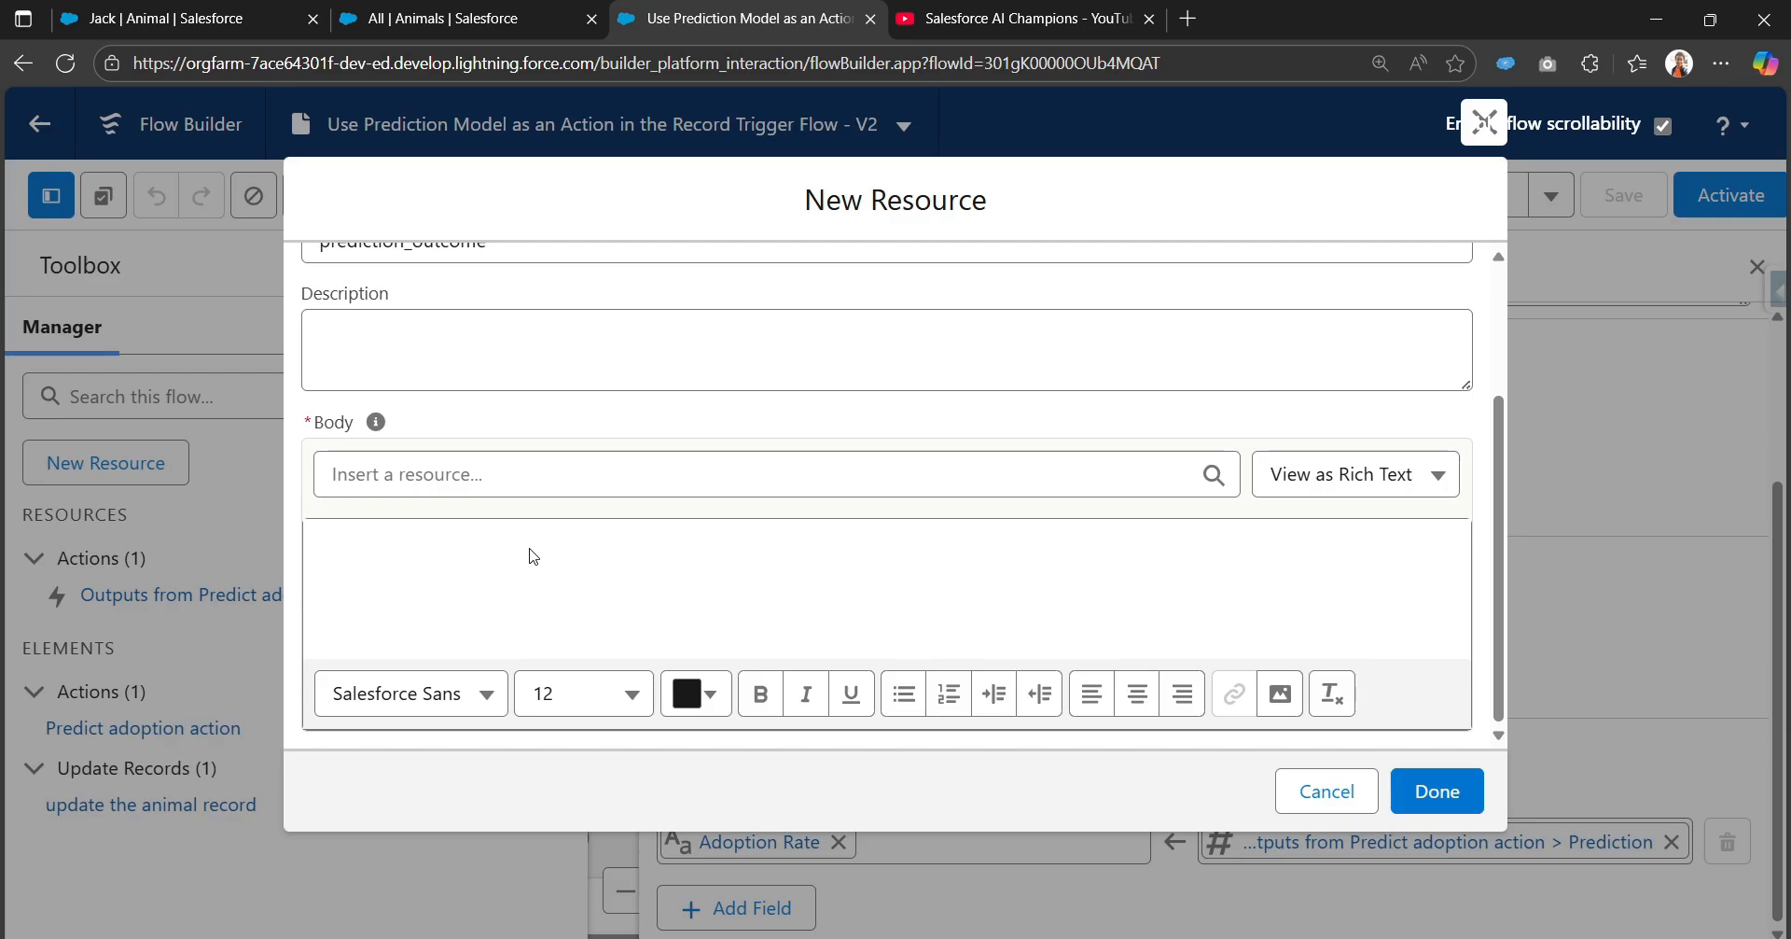
{"action": "scroll", "coordinate": [480, 420], "scroll_direction": "up", "scroll_amount": 3}
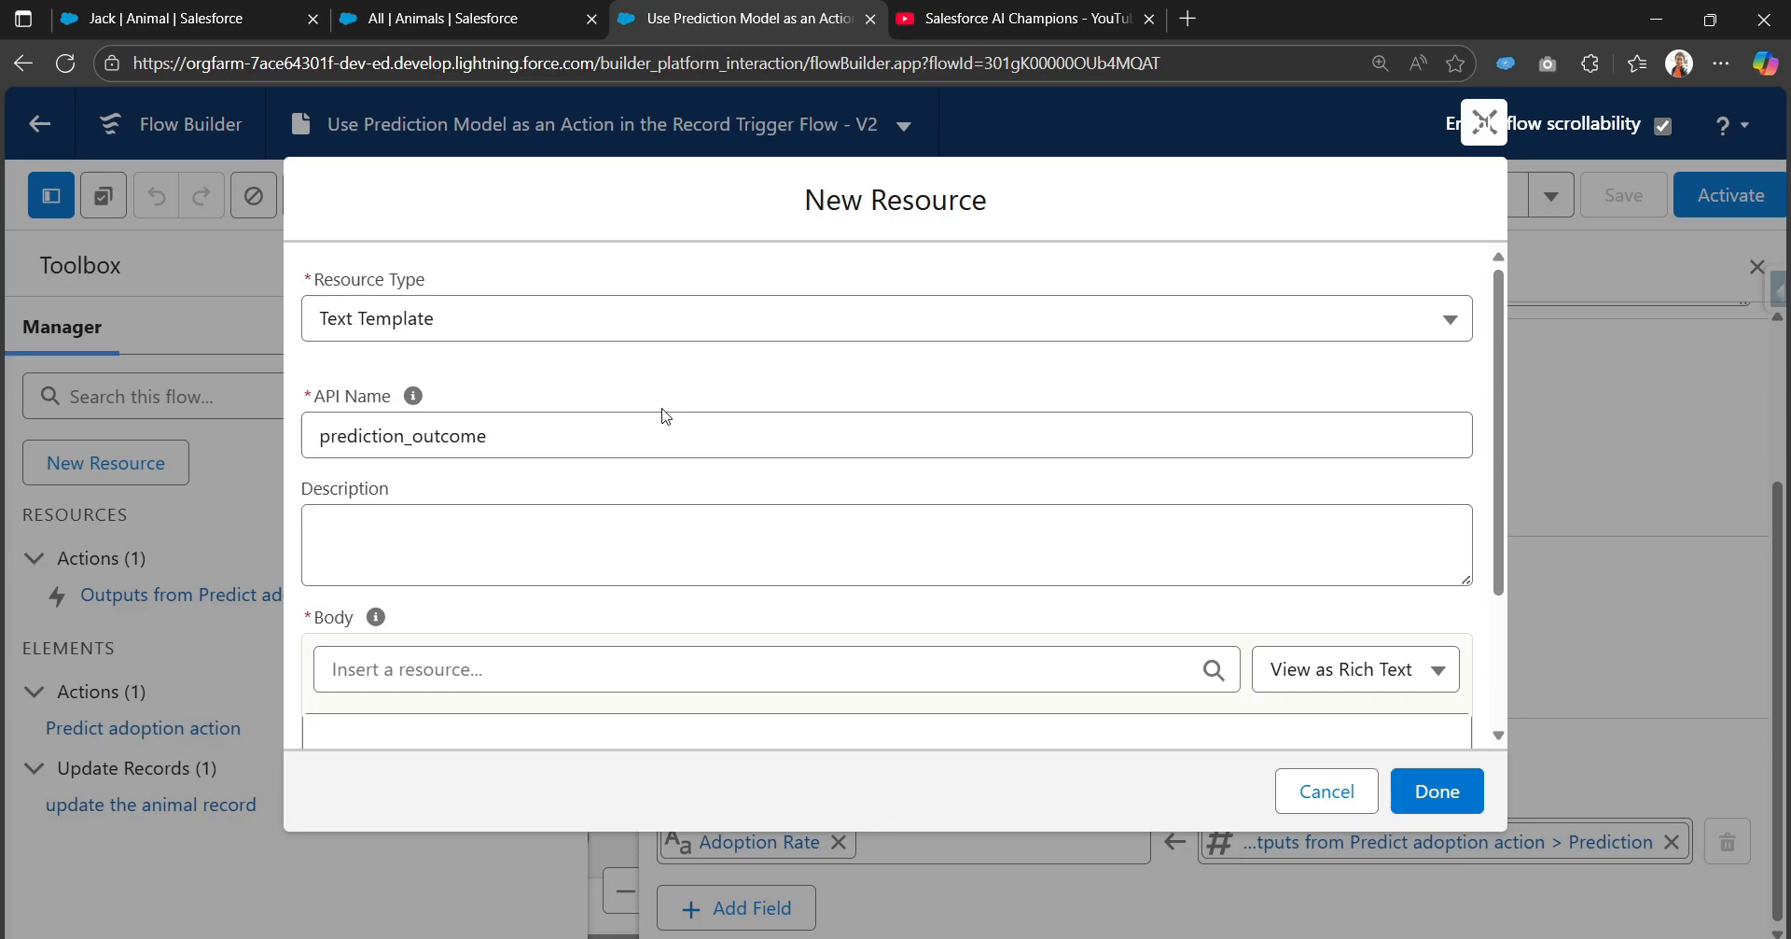
{"action": "scroll", "coordinate": [1171, 495], "scroll_direction": "down", "scroll_amount": 1}
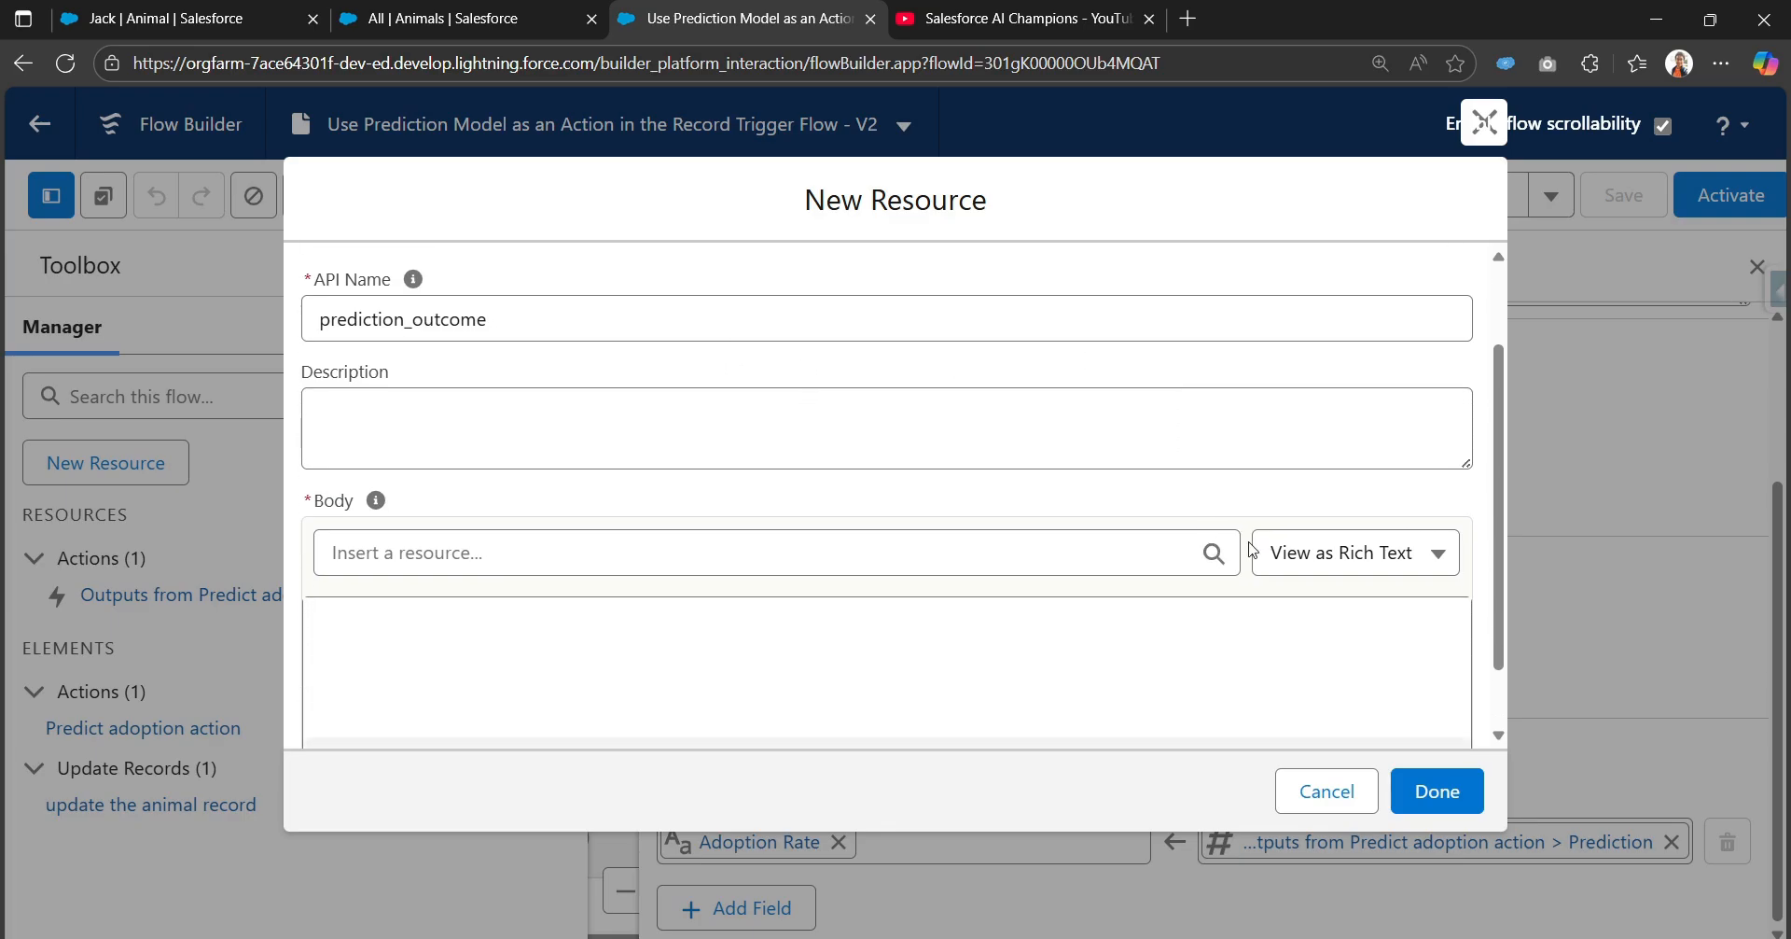
Step: Insert the Prediction output of the Predict adoption action into the rich text body and select the inserted reference
{"action": "left_click", "coordinate": [1297, 552]}
{"action": "left_click", "coordinate": [966, 658]}
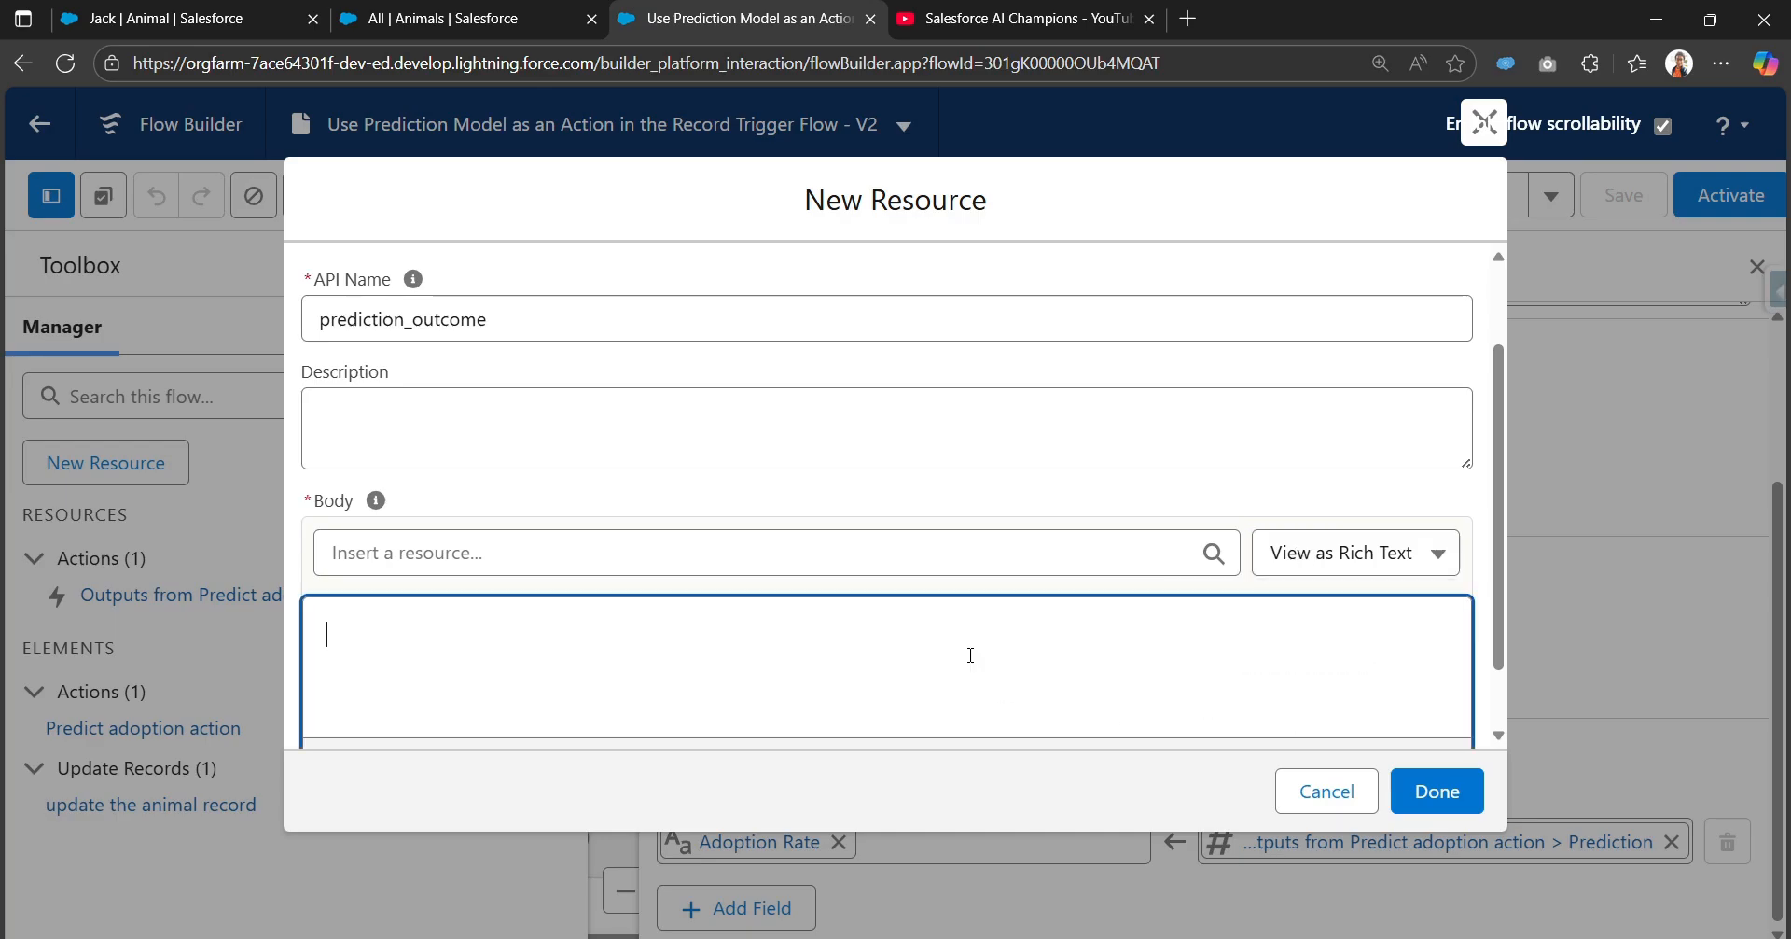
{"action": "left_click", "coordinate": [669, 552]}
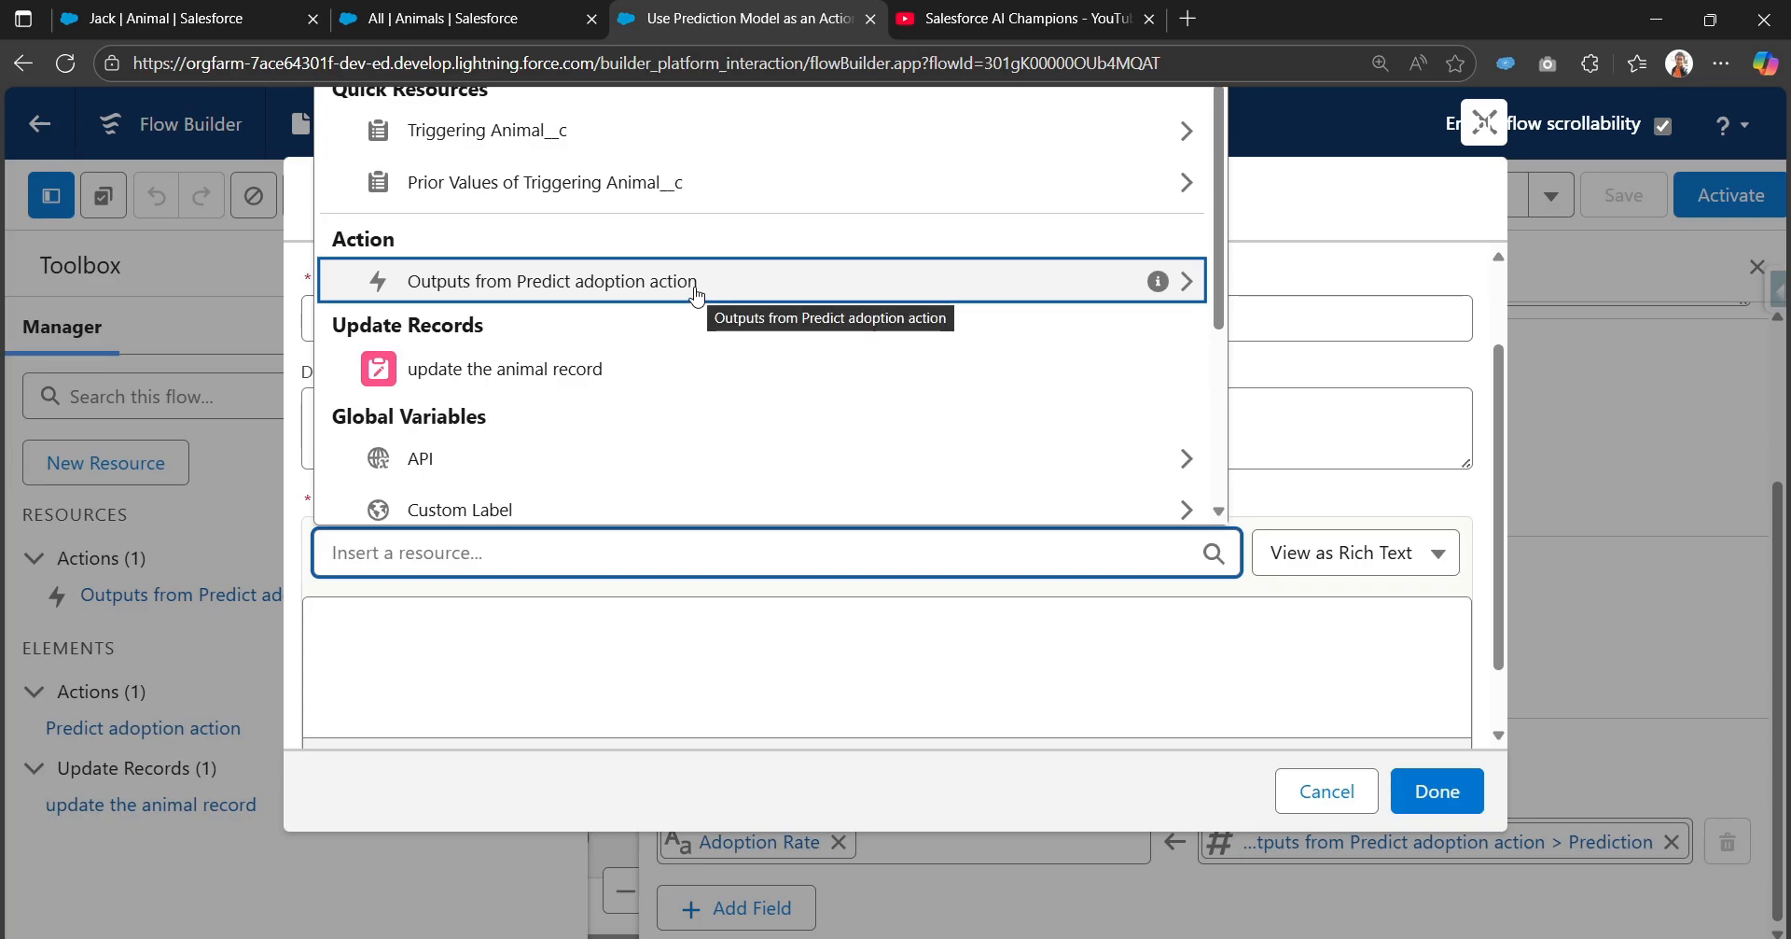
{"action": "left_click", "coordinate": [634, 284]}
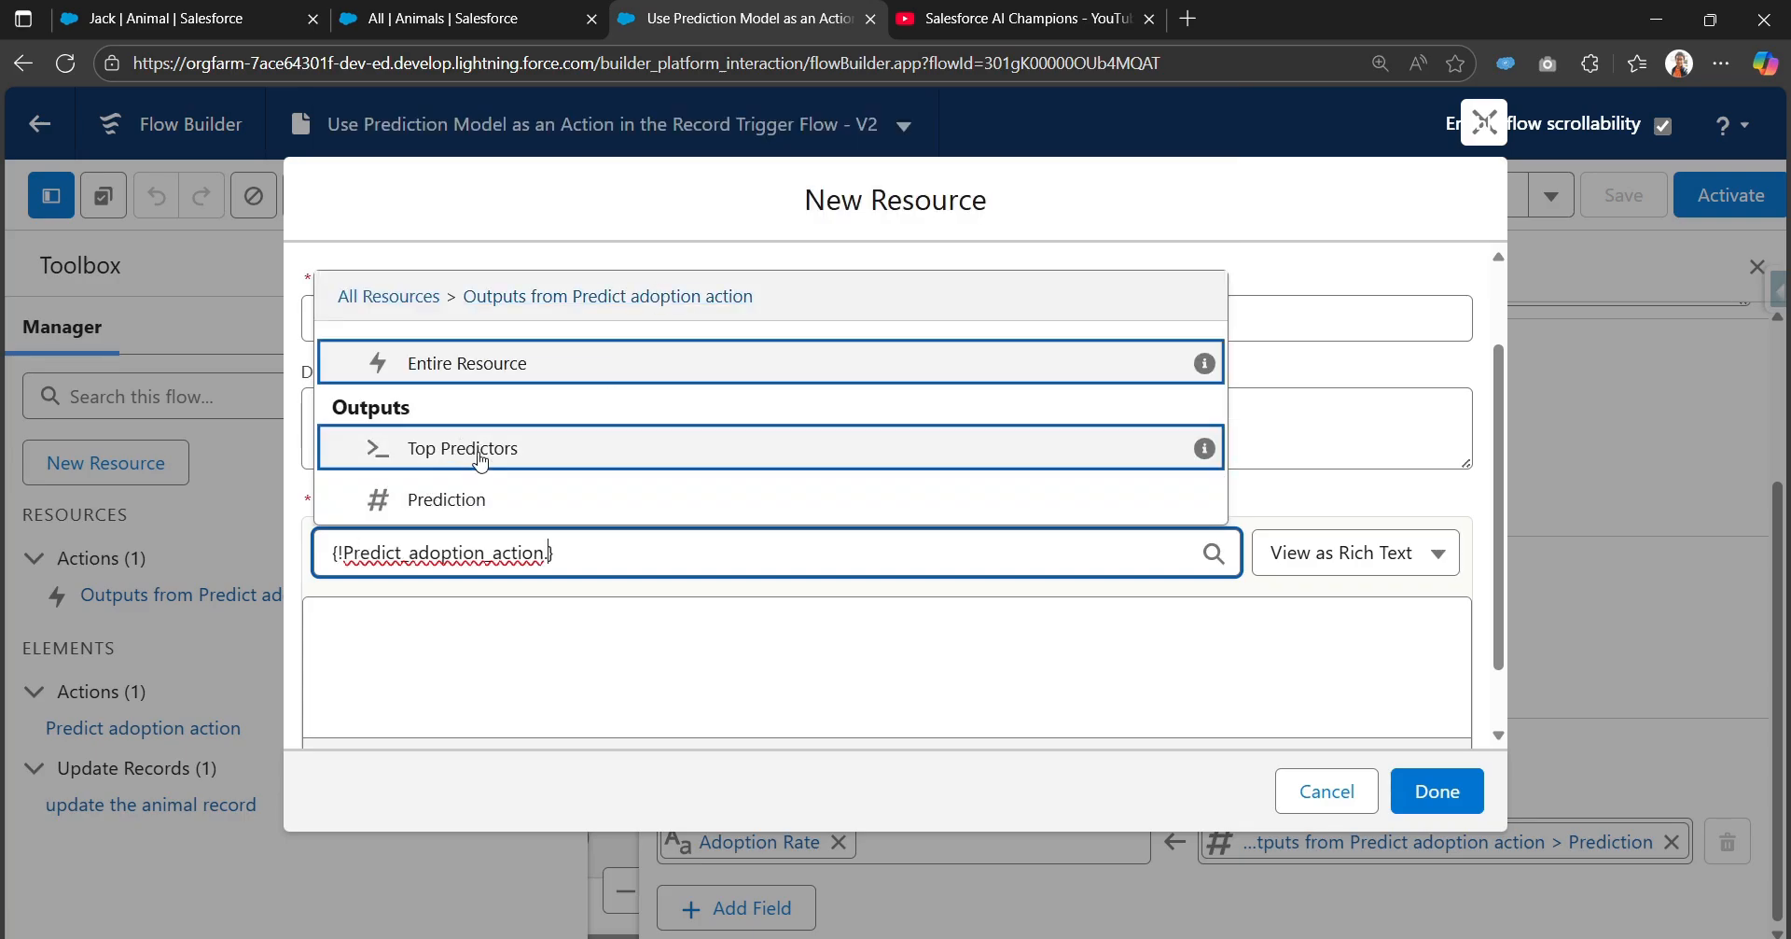
{"action": "left_click", "coordinate": [439, 501]}
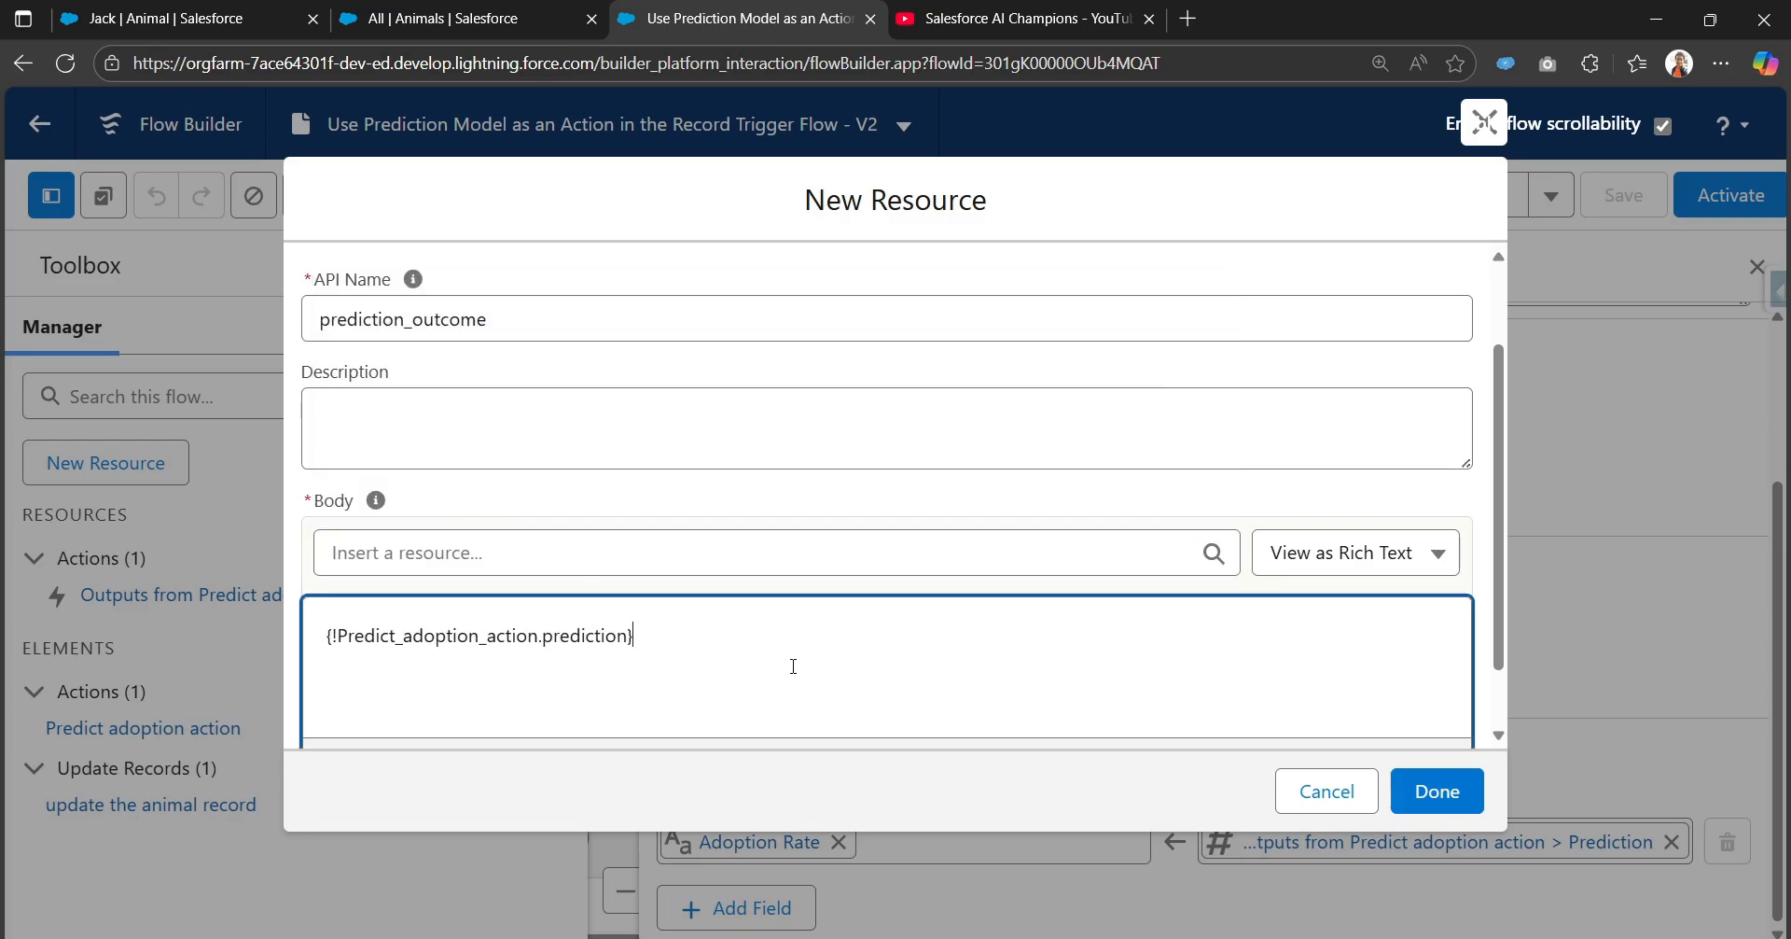
{"action": "left_click_drag", "start_coordinate": [634, 560], "coordinate": [327, 569]}
{"action": "scroll", "coordinate": [743, 580], "scroll_direction": "up", "scroll_amount": 2}
{"action": "scroll", "coordinate": [741, 578], "scroll_direction": "down", "scroll_amount": 2}
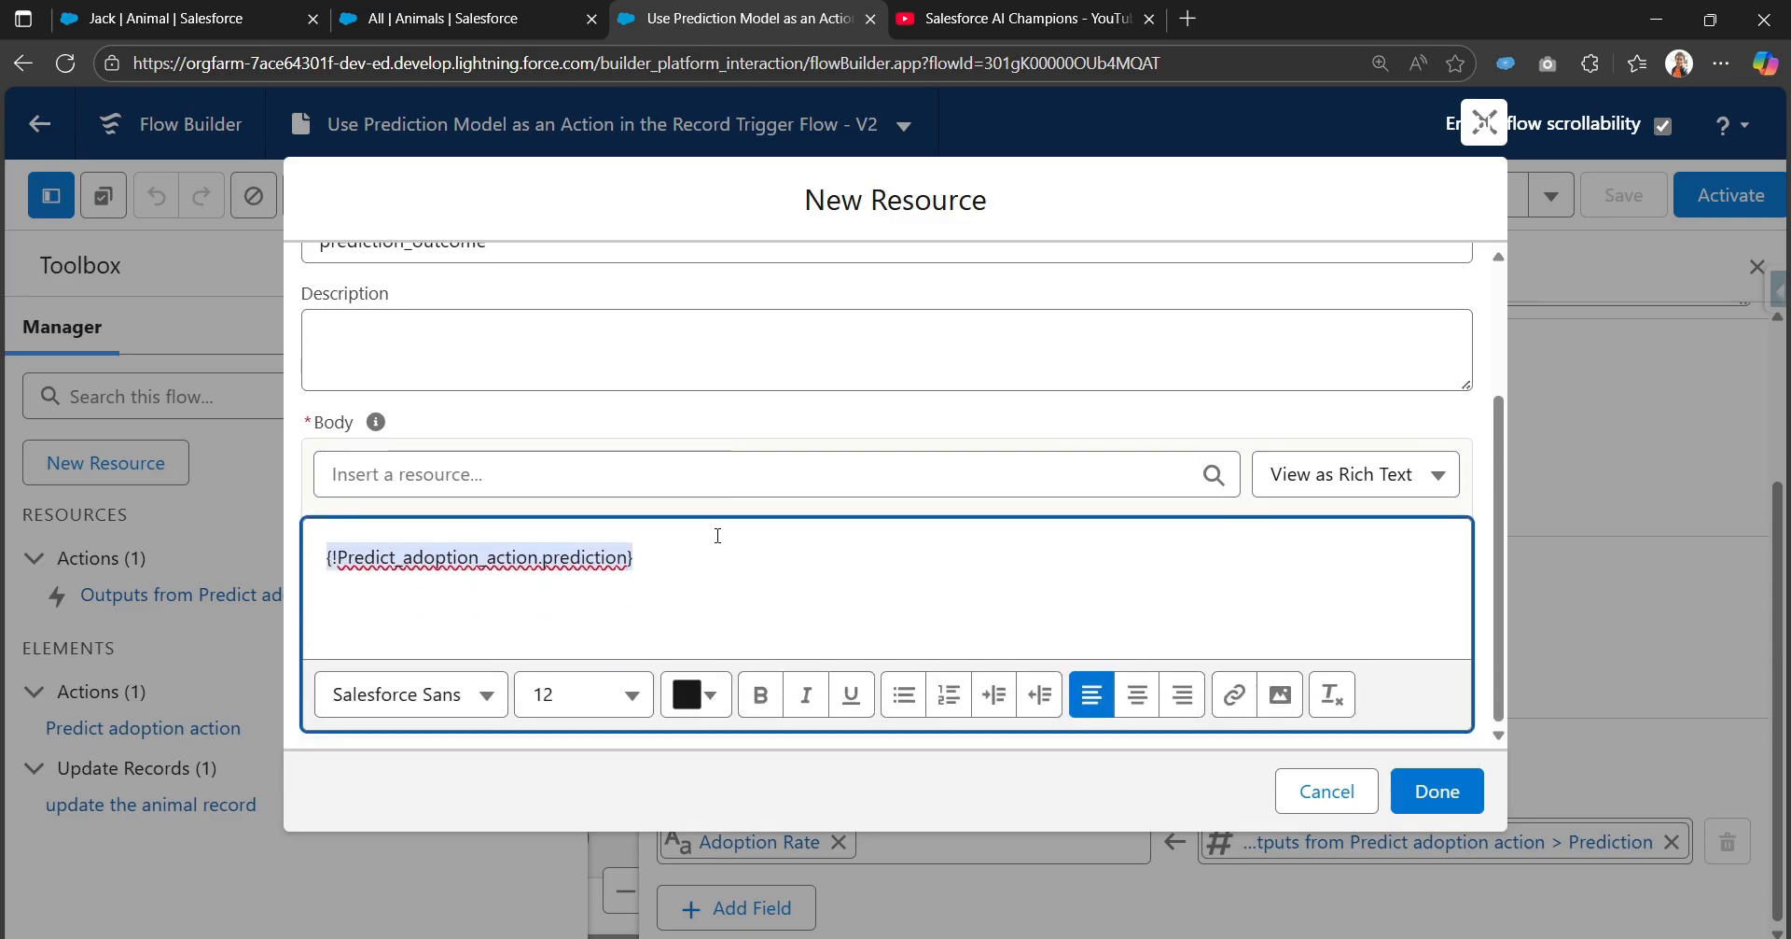
Step: Set the template body to View as Plain Text and clear its existing content
{"action": "left_click", "coordinate": [1365, 477]}
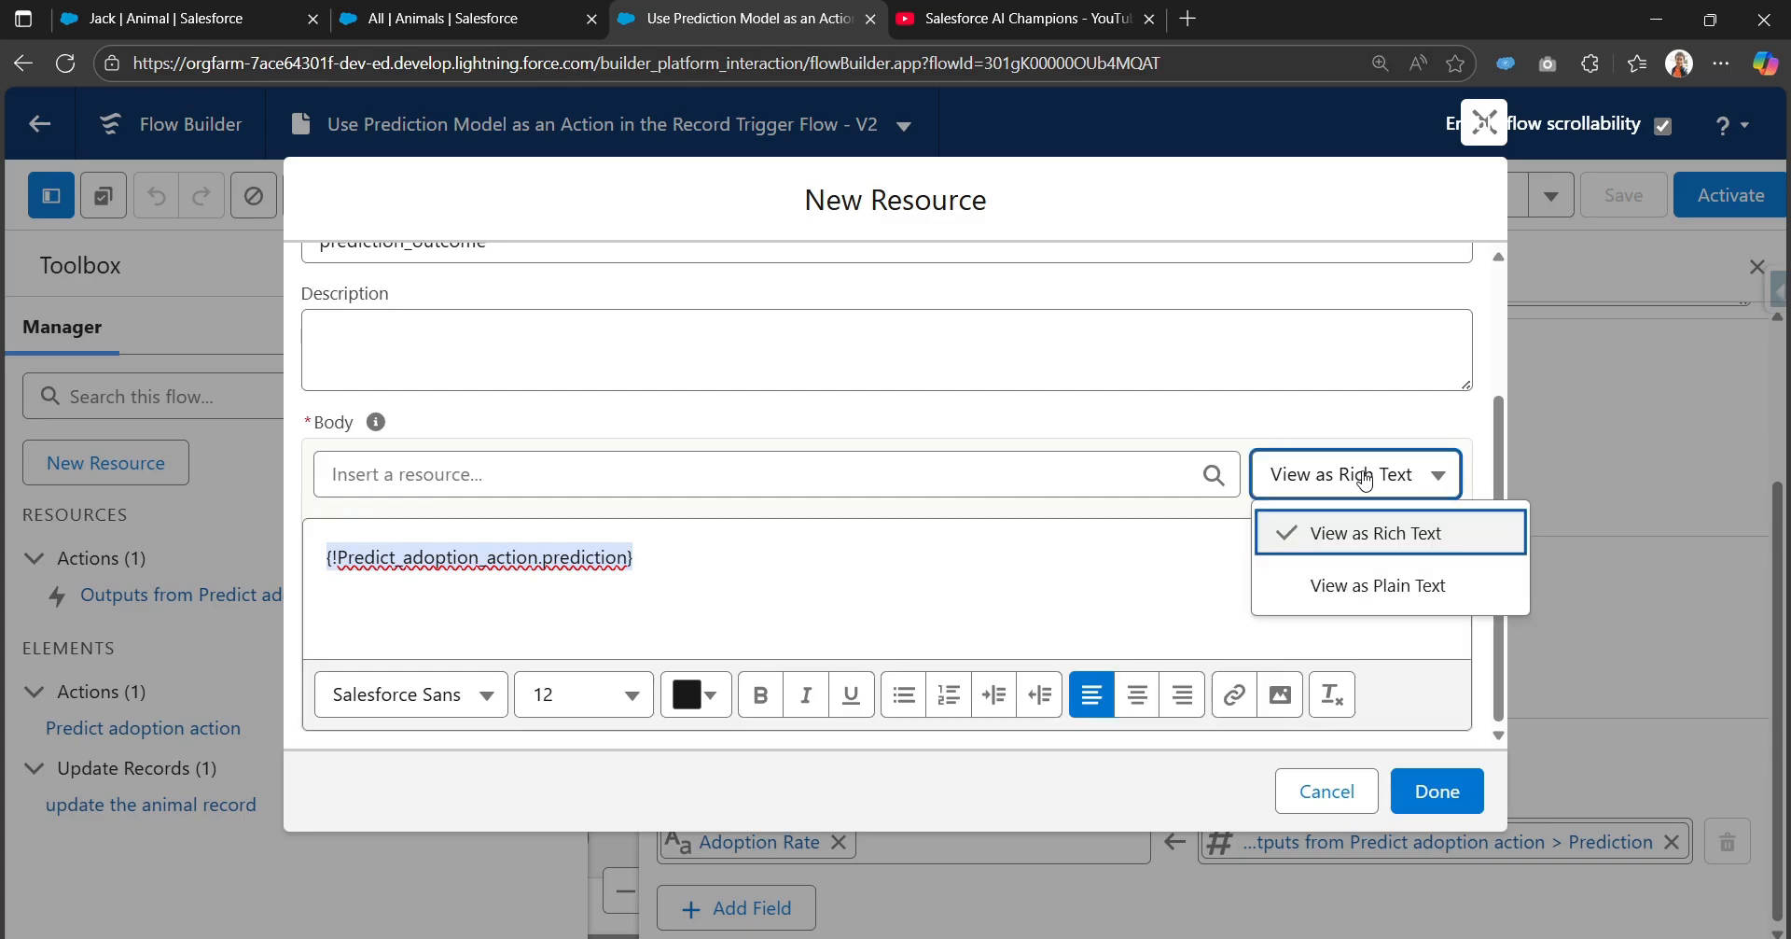
{"action": "left_click", "coordinate": [1324, 586]}
{"action": "left_click", "coordinate": [765, 656]}
{"action": "key", "text": "ctrl+a"}
{"action": "key", "text": "BackSpace"}
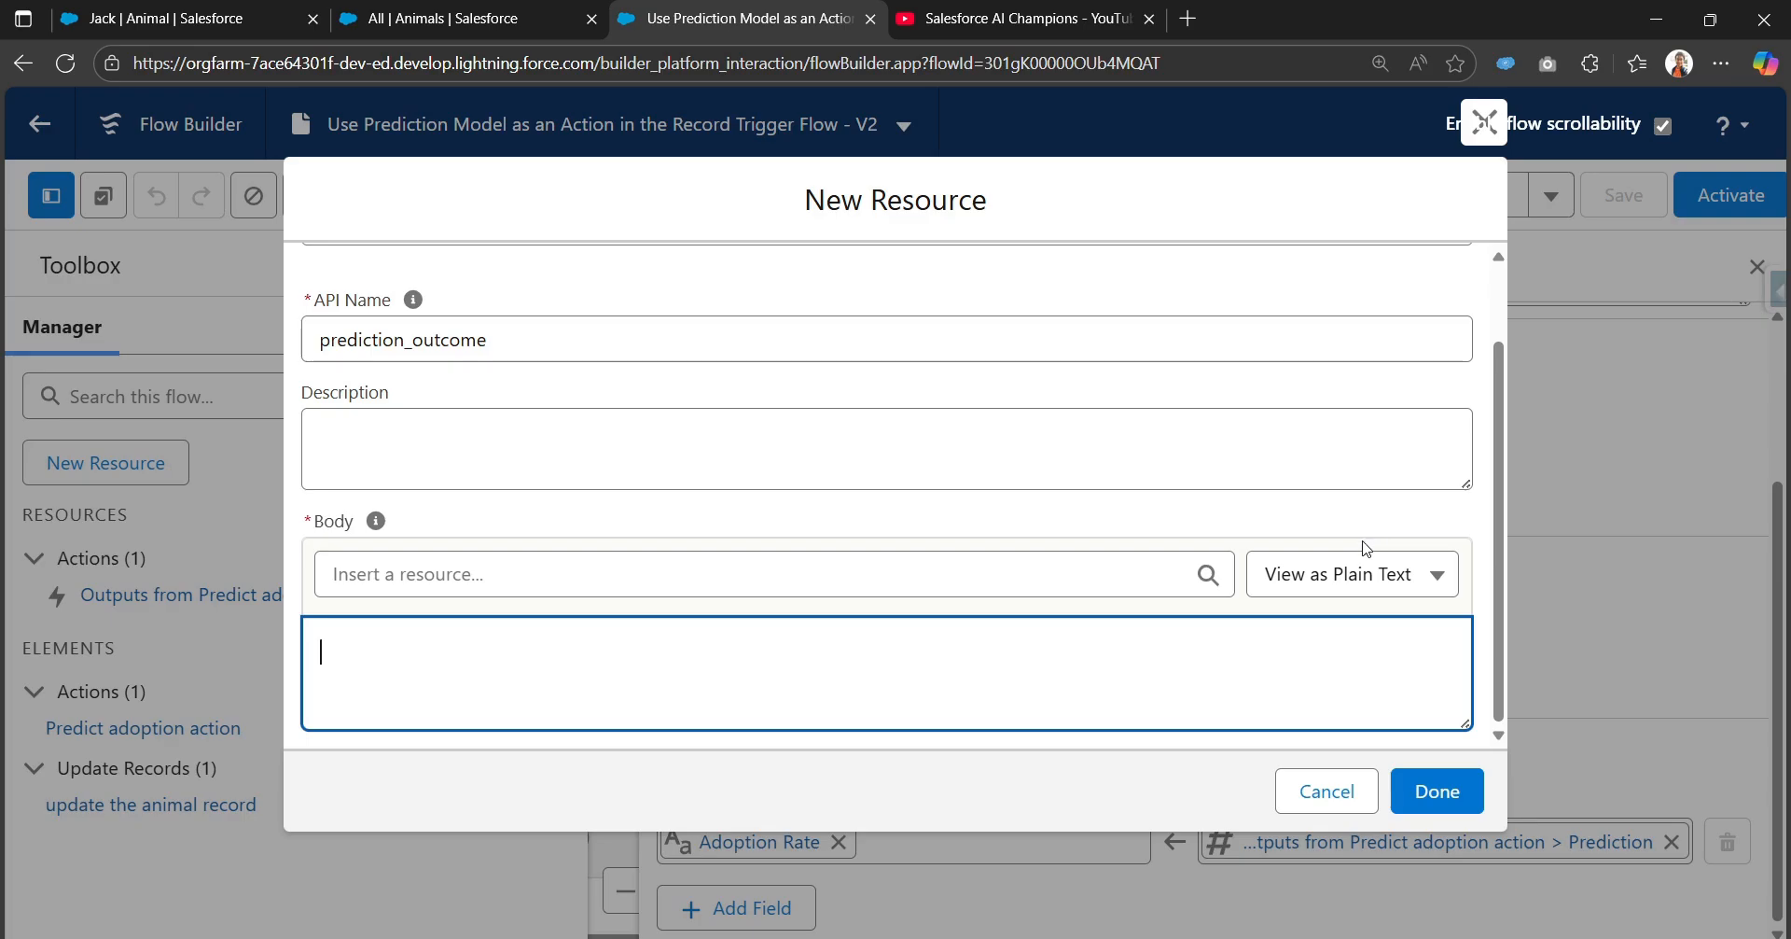
Step: Insert the Prediction output of the Predict adoption action into the plain text body and finish creating the resource
{"action": "left_click", "coordinate": [821, 559]}
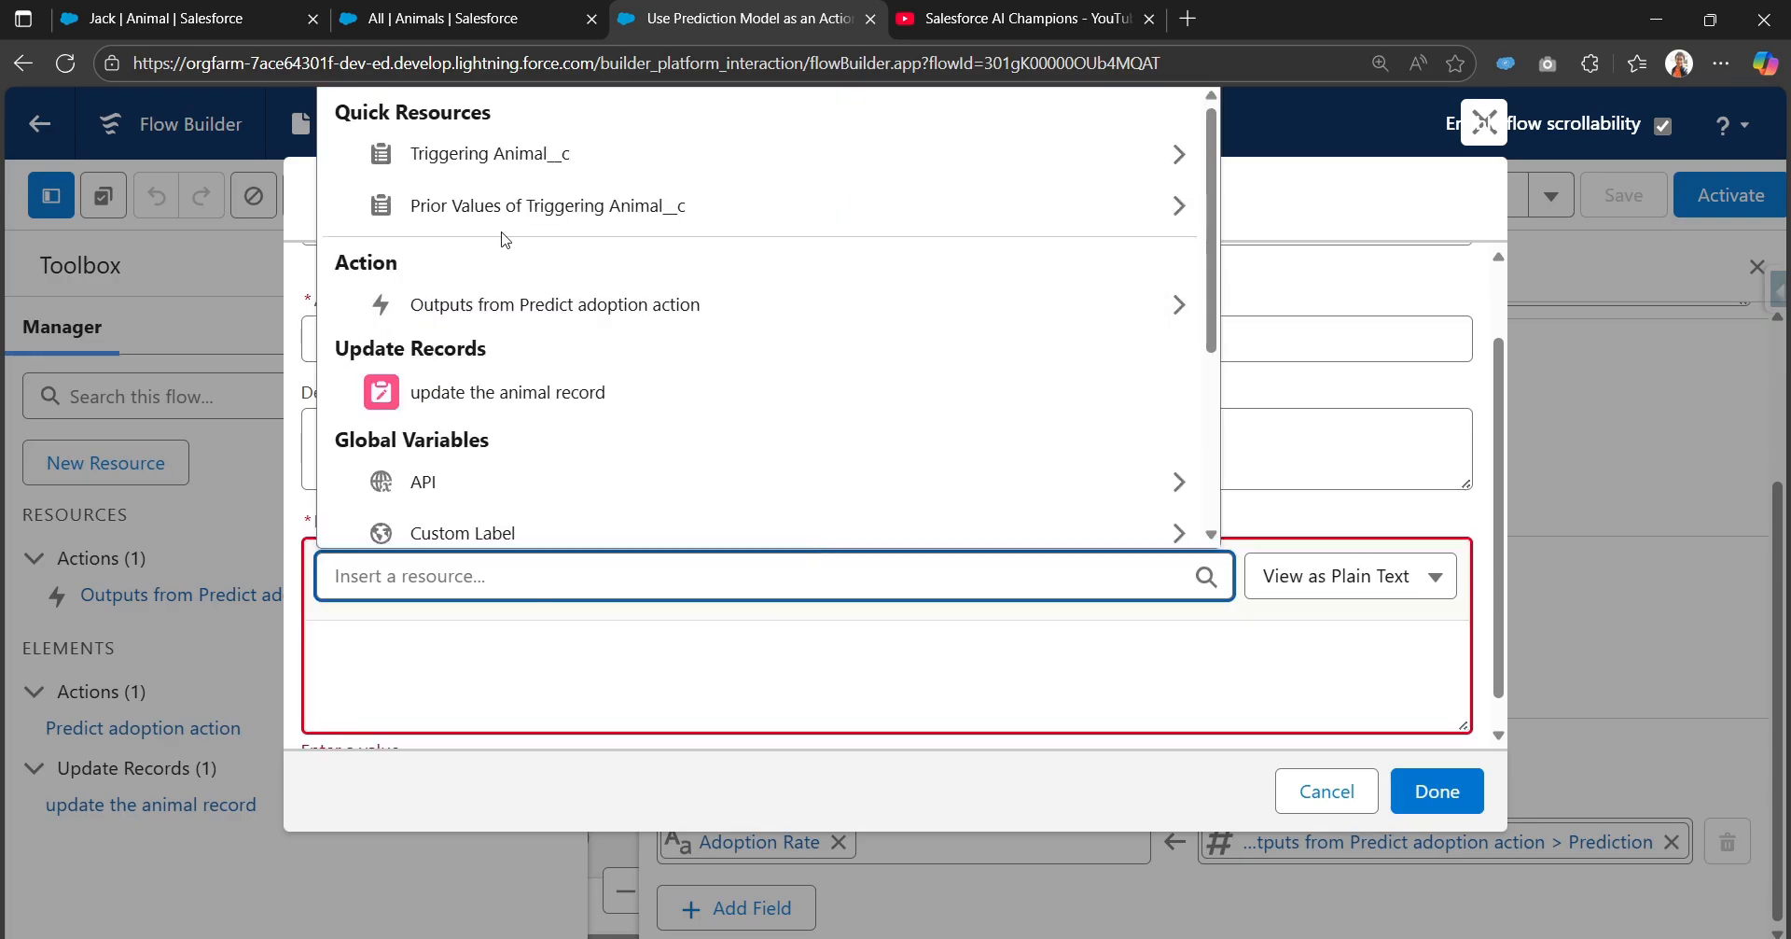
{"action": "left_click", "coordinate": [518, 303]}
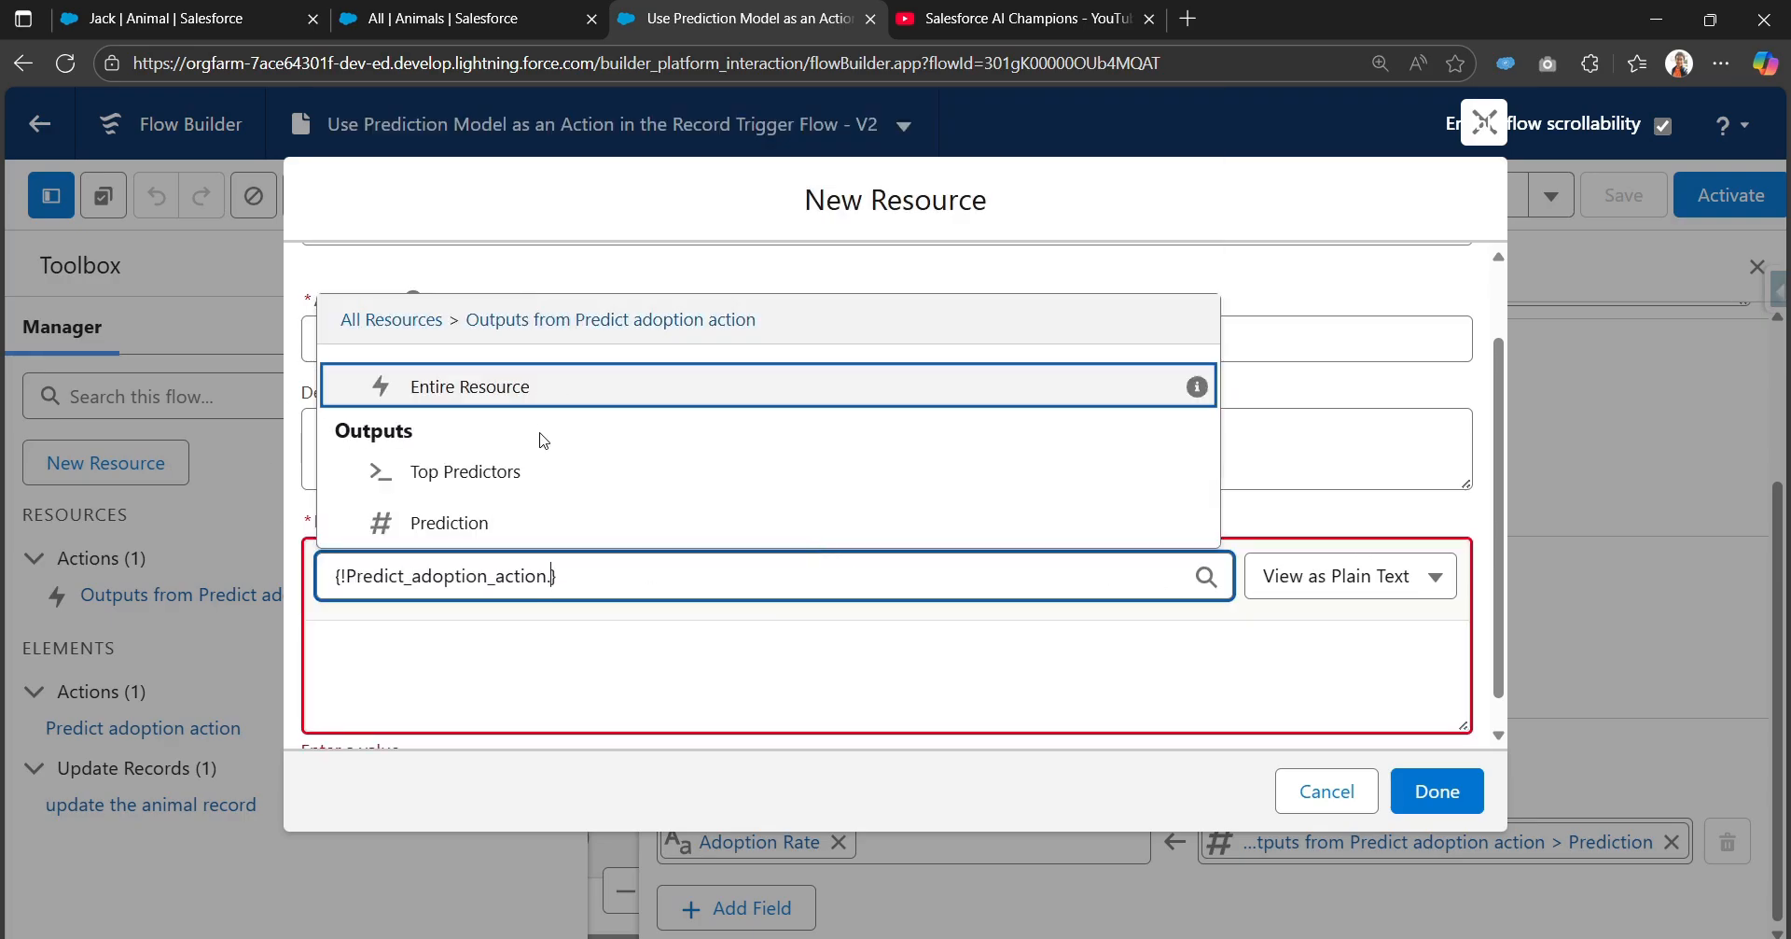
{"action": "left_click", "coordinate": [518, 524]}
{"action": "left_click", "coordinate": [1385, 689]}
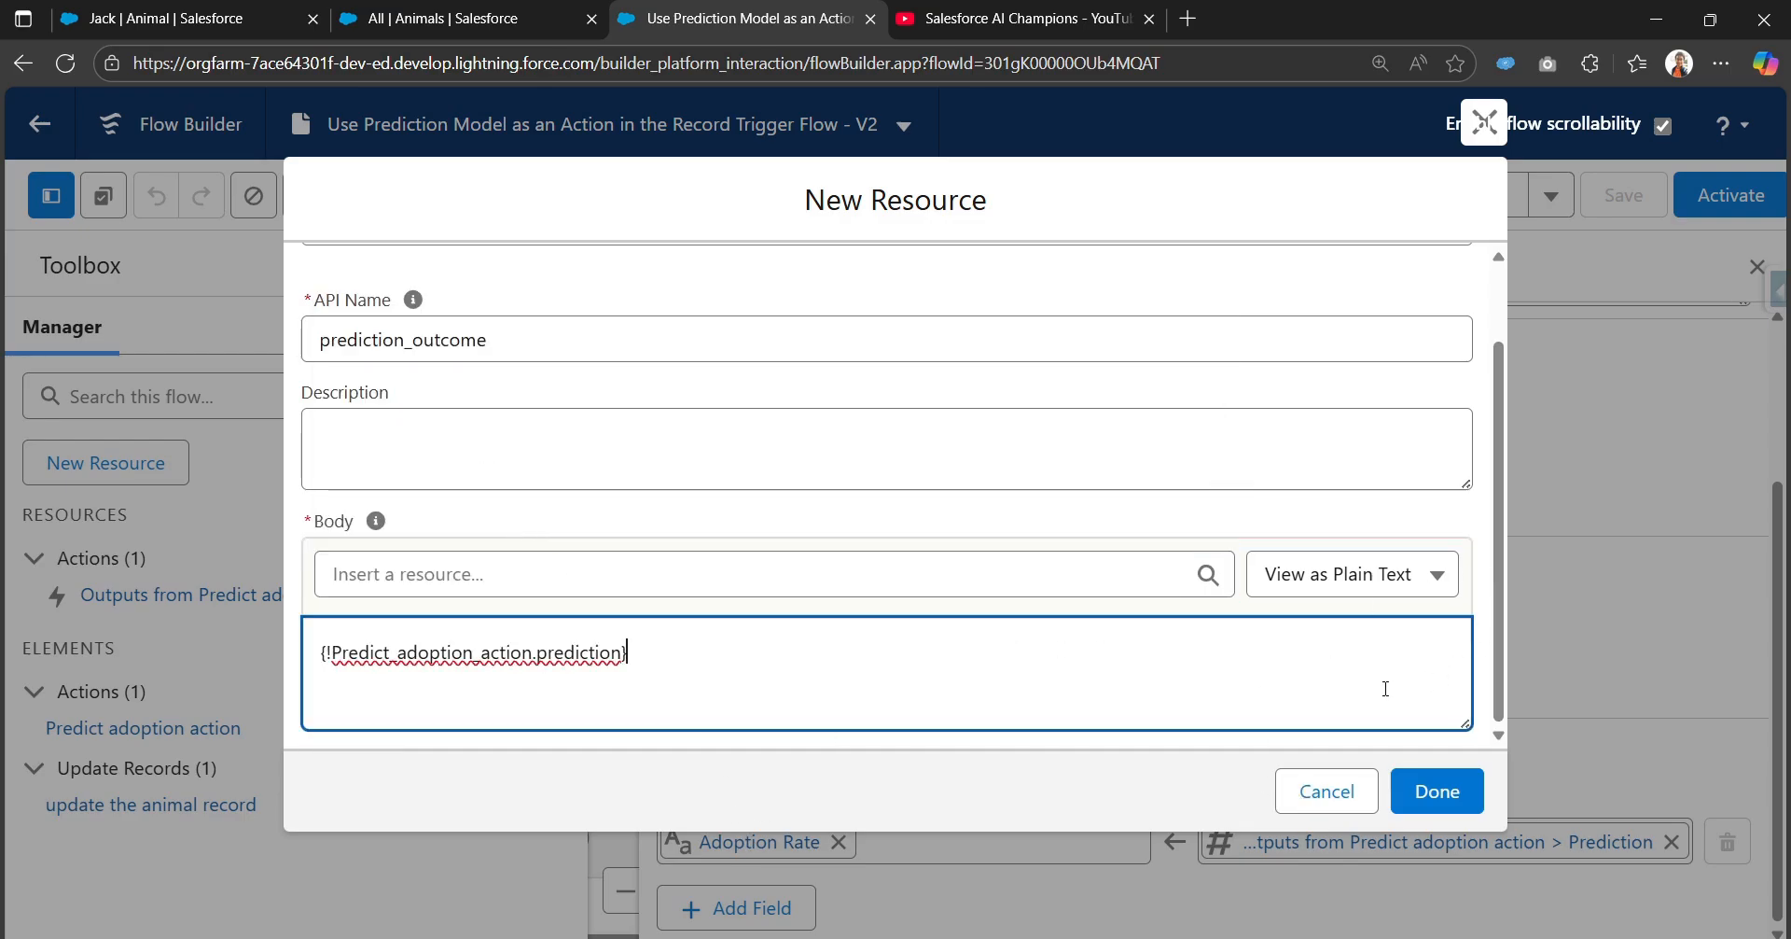
{"action": "left_click", "coordinate": [1425, 792]}
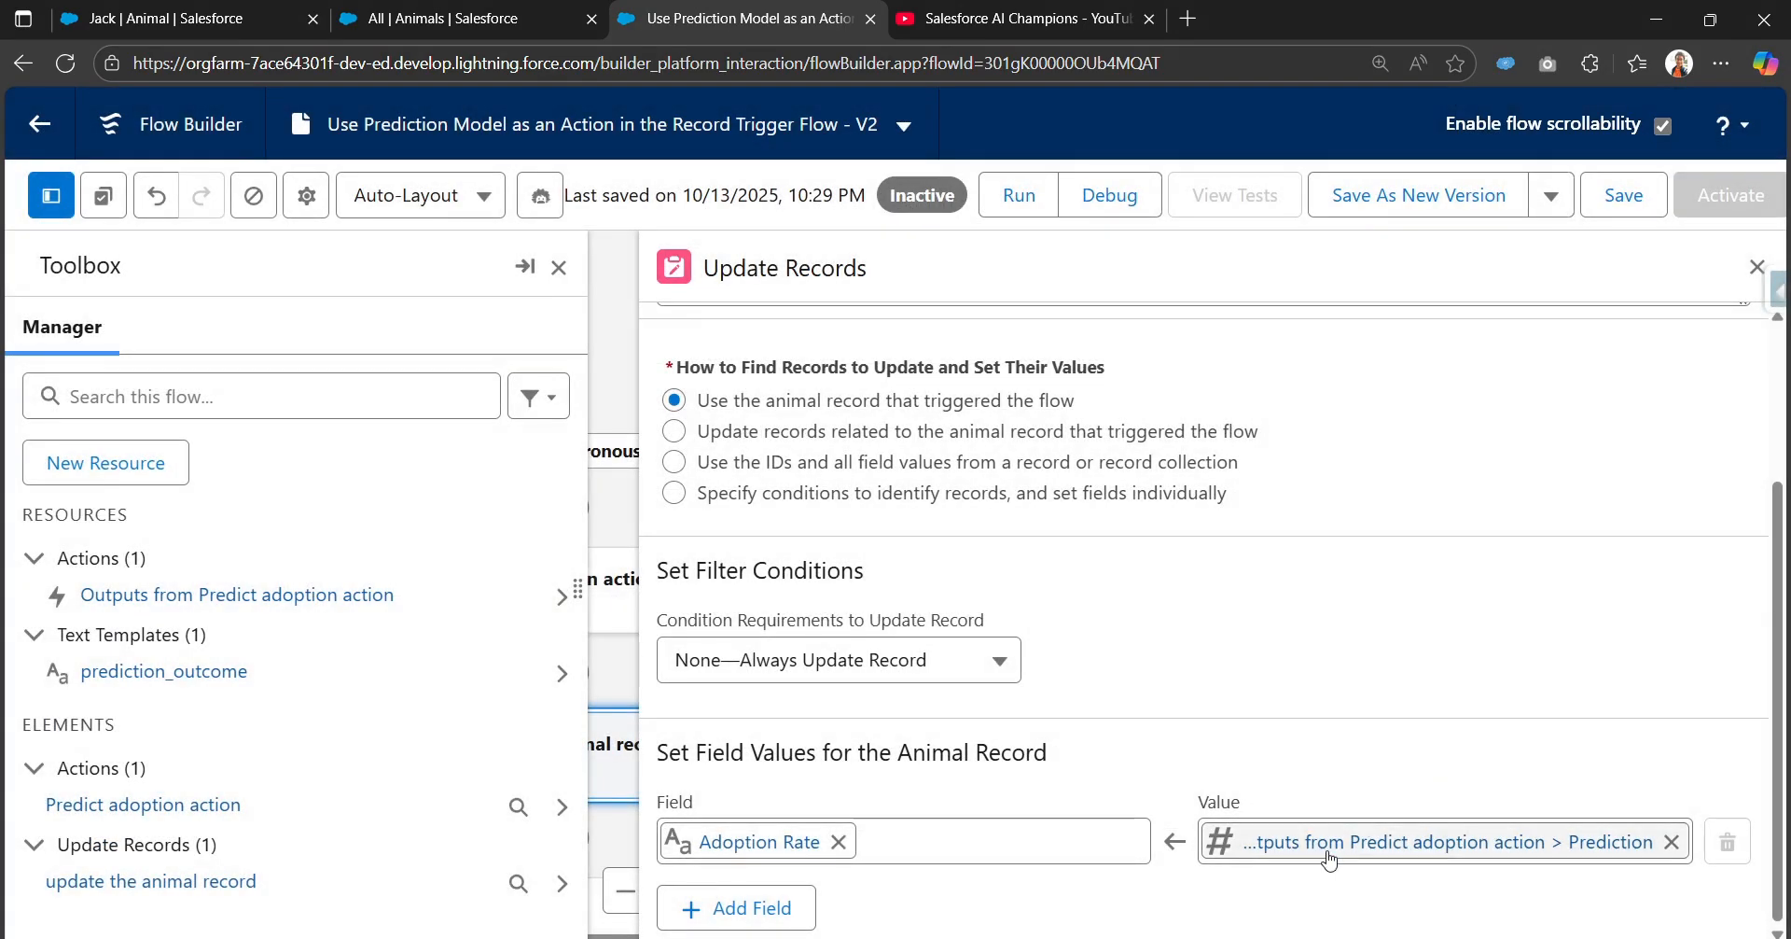
Step: Set the Adoption Rate value in the animal record update to the prediction_outcome text template and save the flow
{"action": "left_click", "coordinate": [557, 273]}
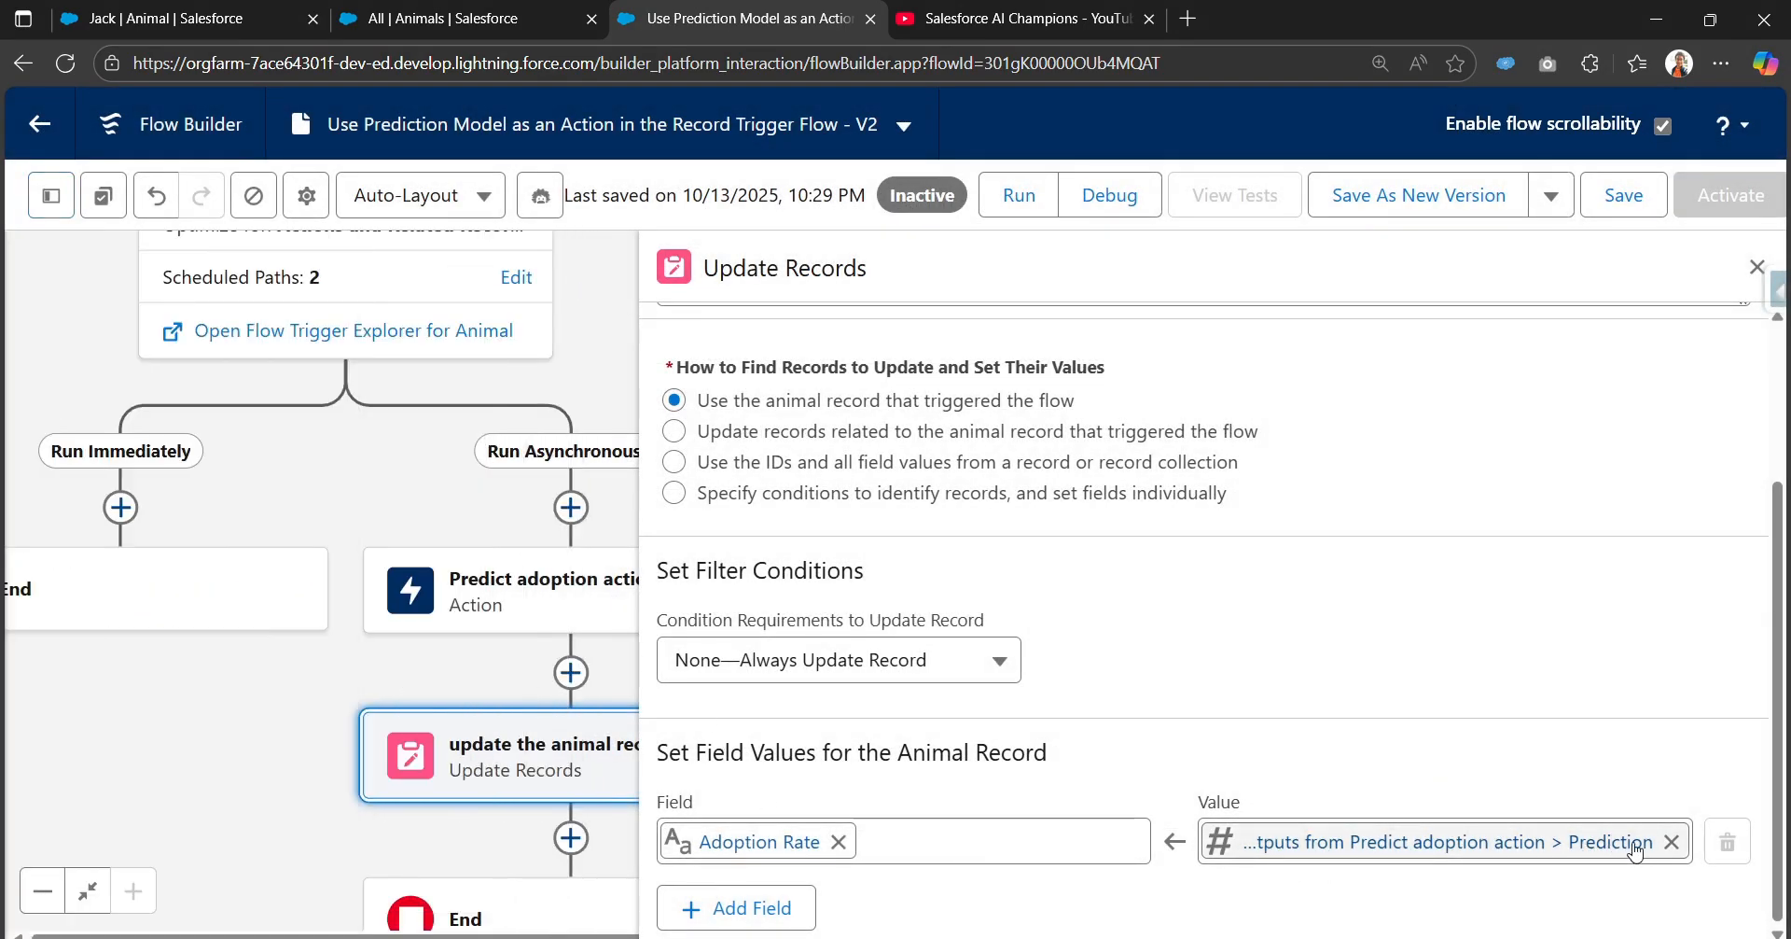
{"action": "left_click", "coordinate": [1670, 843]}
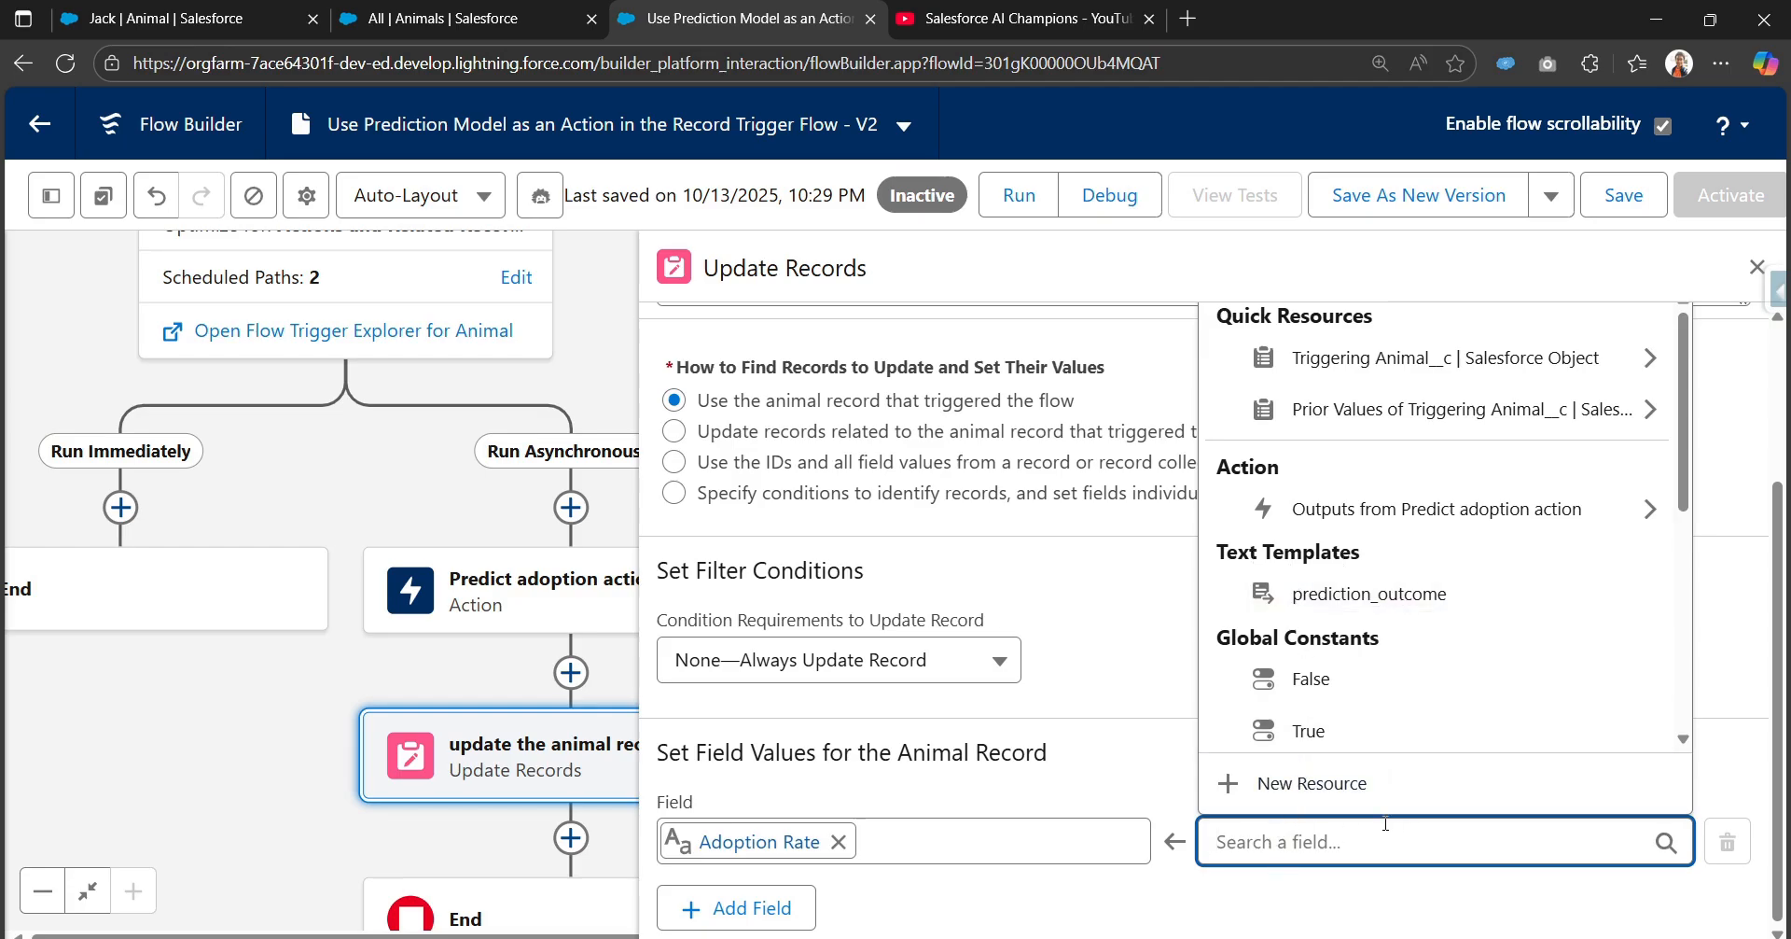
{"action": "left_click", "coordinate": [1360, 602]}
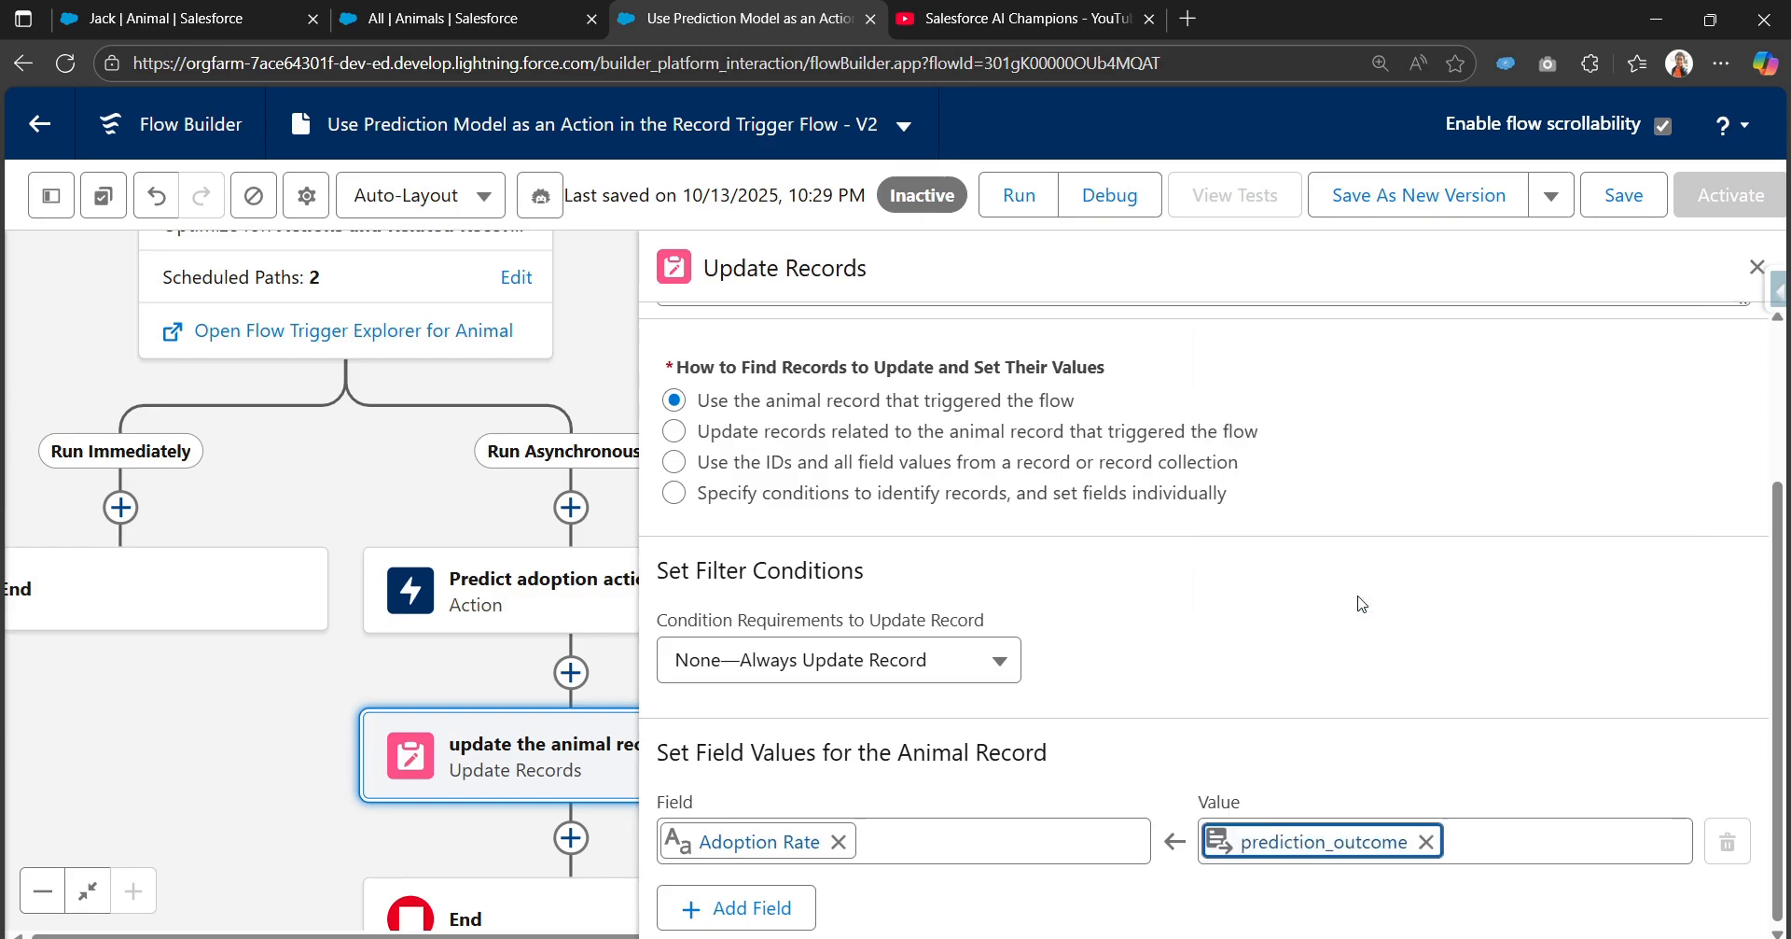
{"action": "left_click", "coordinate": [1626, 196]}
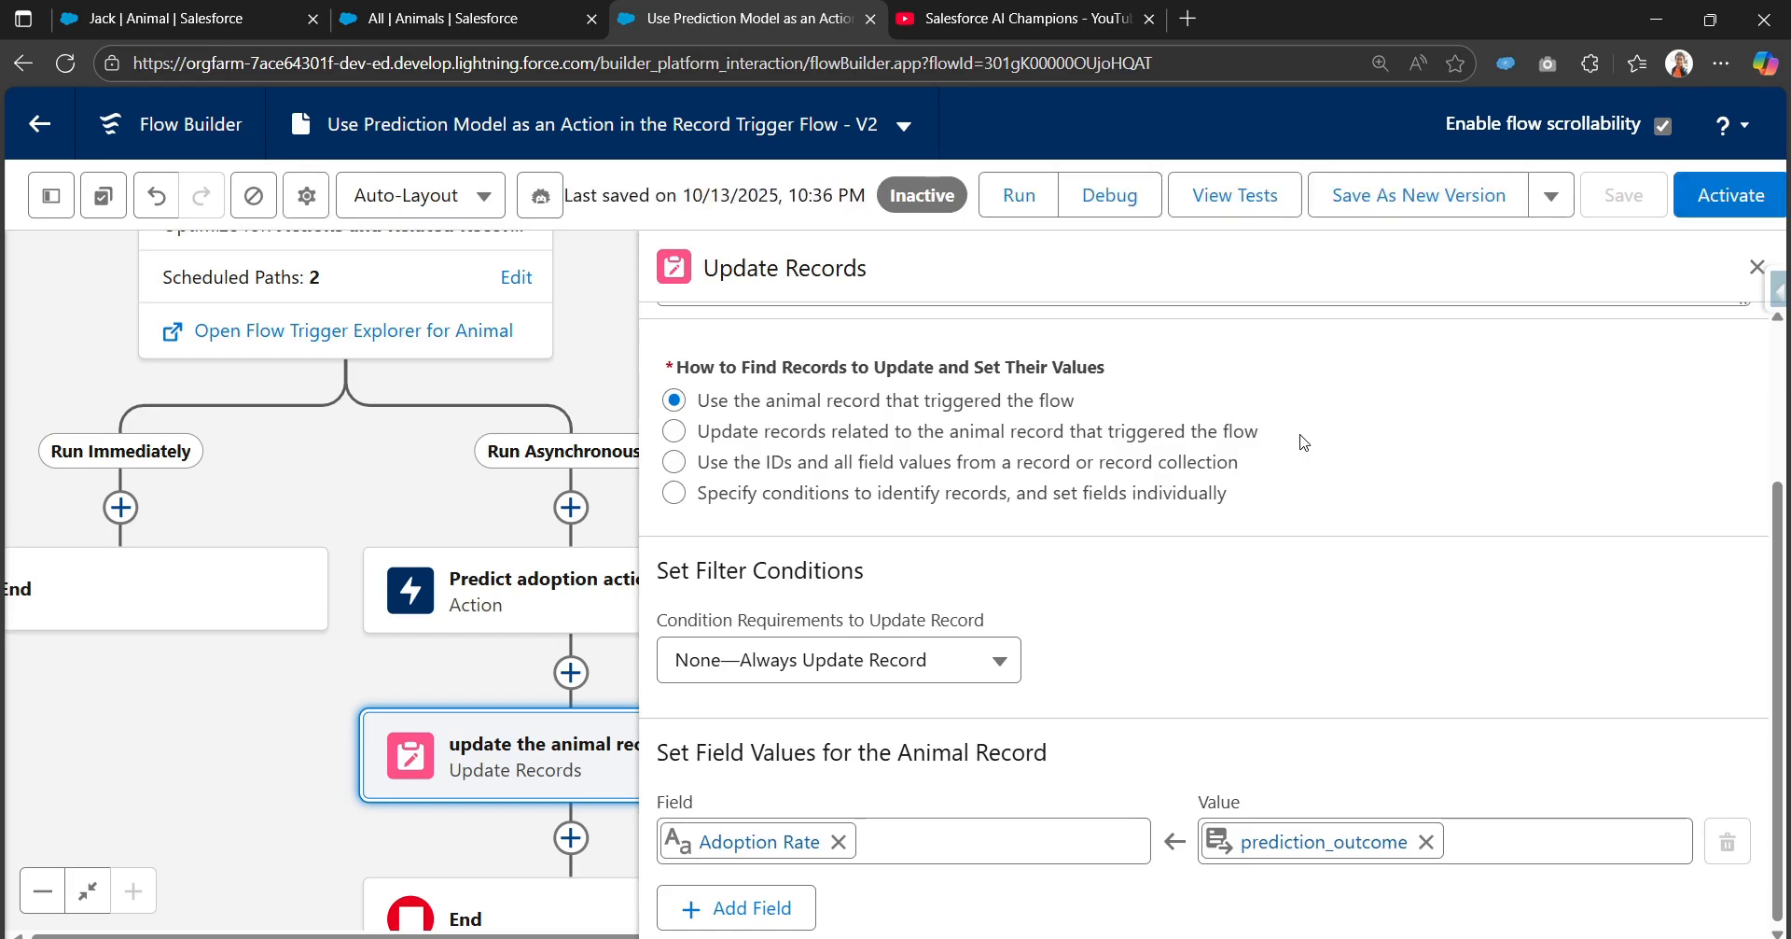
Step: Debug the flow's asynchronous path with the Jack animal record as created, skipping the start condition requirements
{"action": "left_click", "coordinate": [1126, 205]}
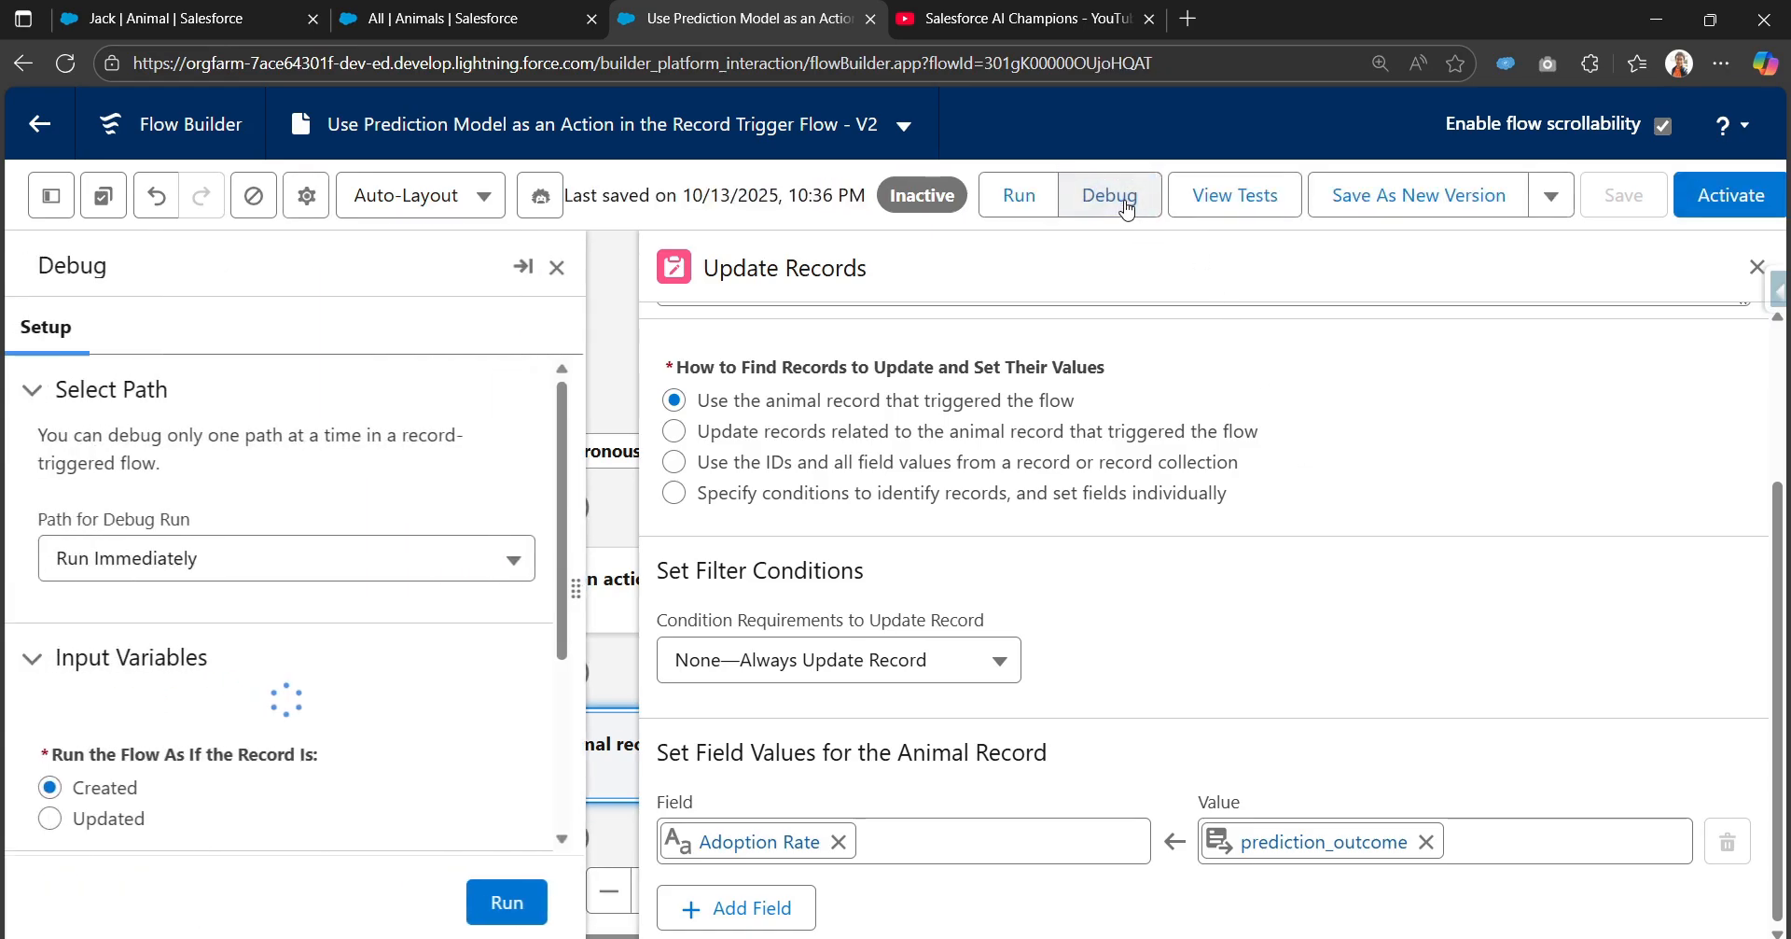
{"action": "left_click", "coordinate": [101, 557]}
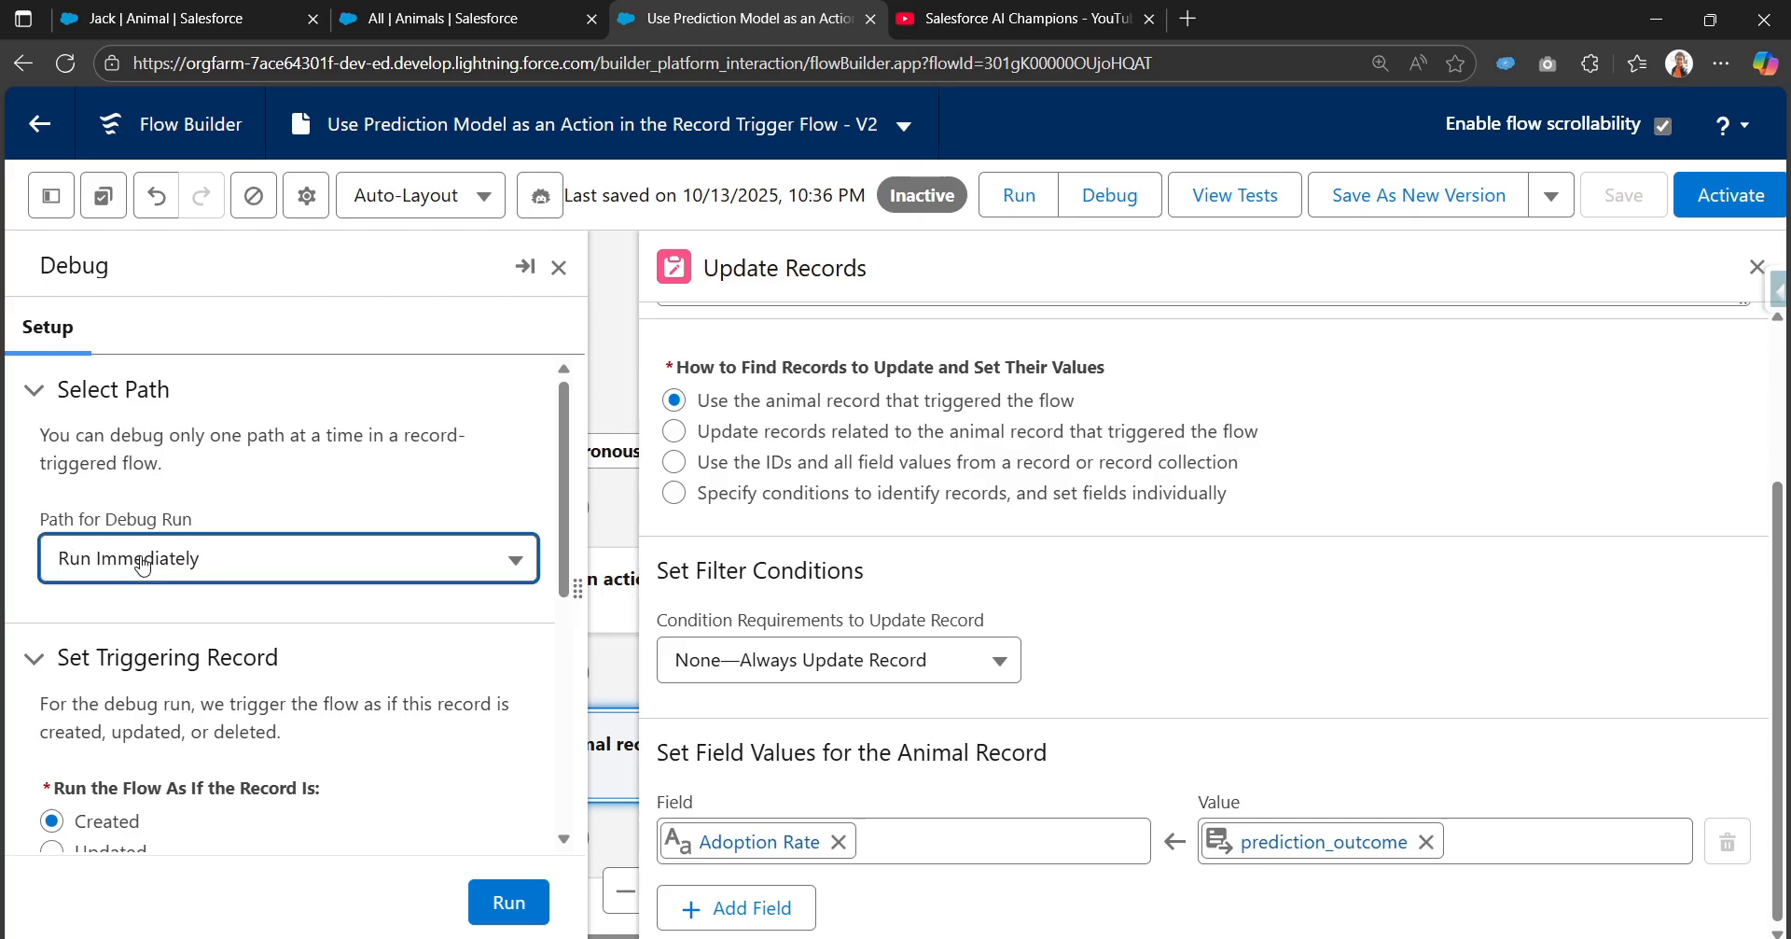
{"action": "left_click", "coordinate": [171, 677]}
{"action": "scroll", "coordinate": [170, 677], "scroll_direction": "down", "scroll_amount": 4}
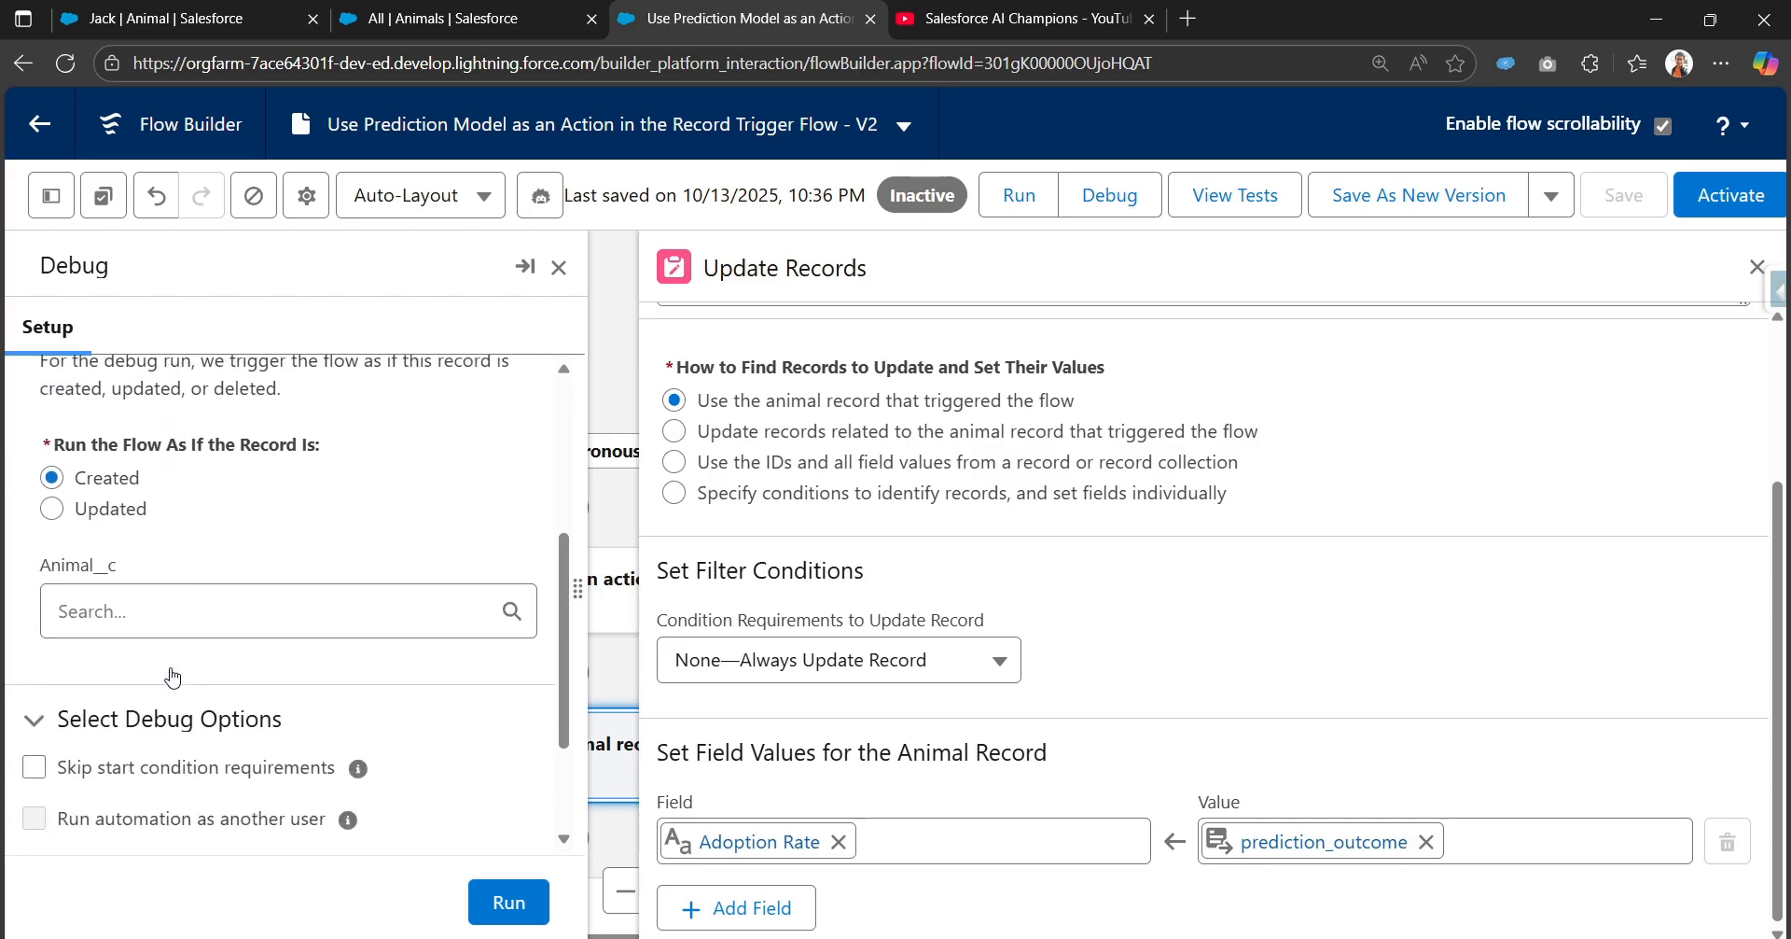
{"action": "left_click", "coordinate": [173, 607]}
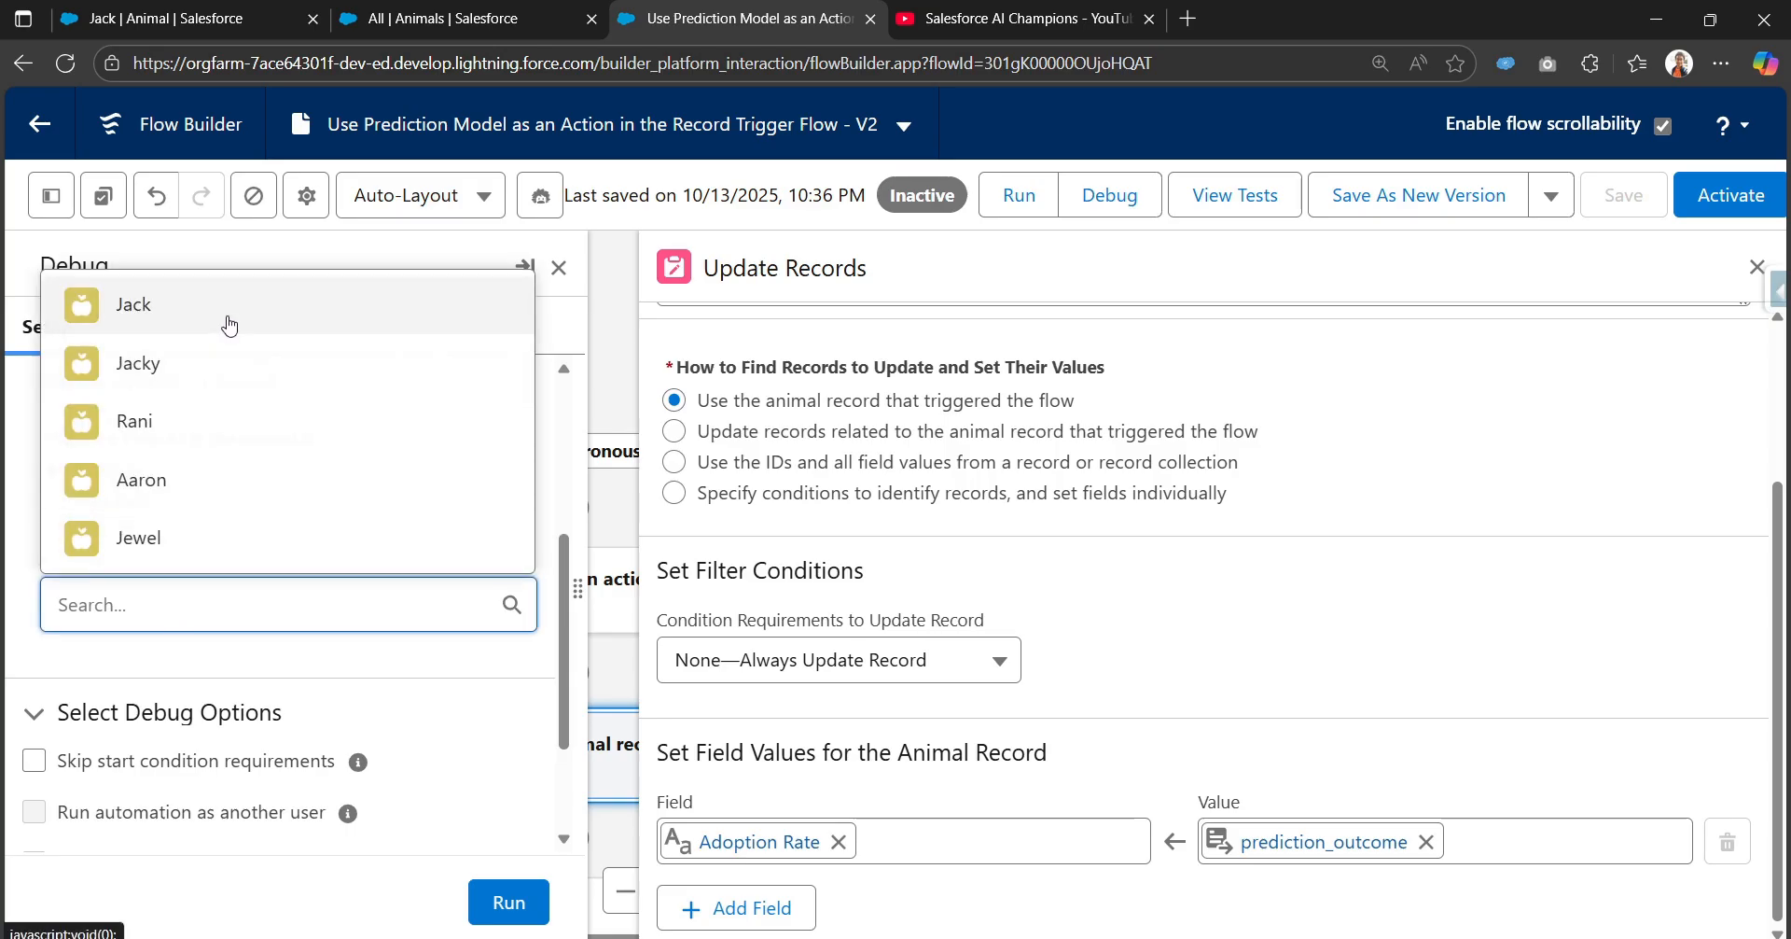
{"action": "left_click", "coordinate": [224, 316]}
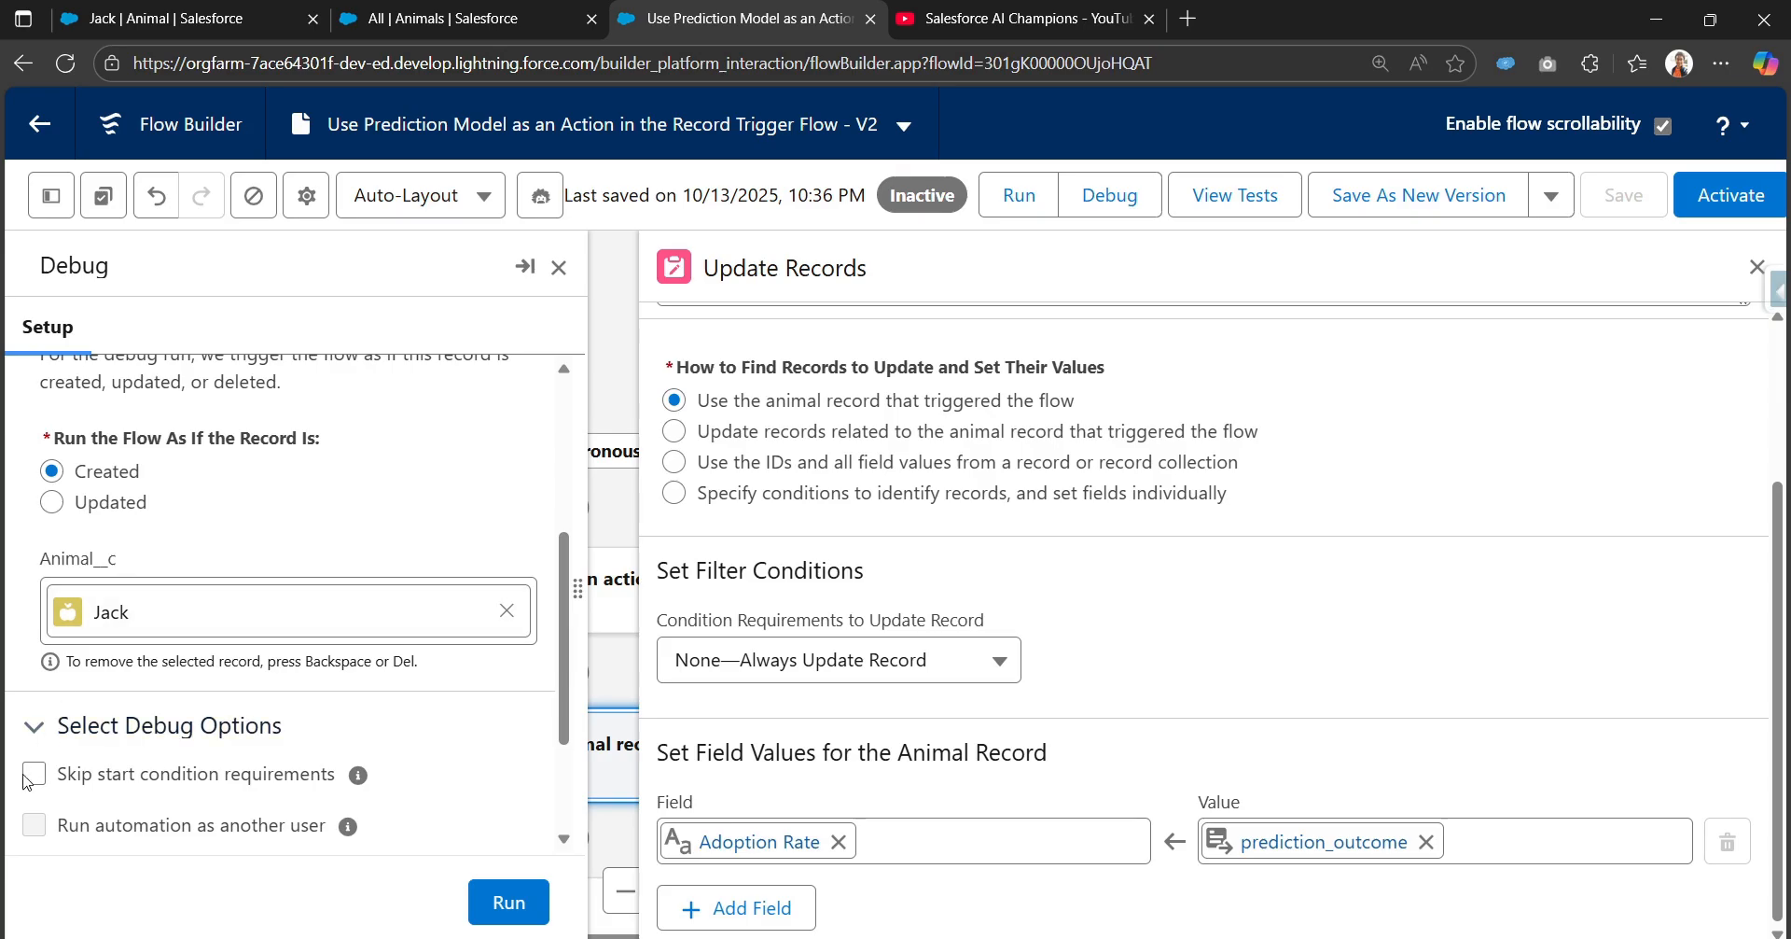
{"action": "scroll", "coordinate": [35, 784], "scroll_direction": "down", "scroll_amount": 1}
{"action": "left_click", "coordinate": [34, 657]}
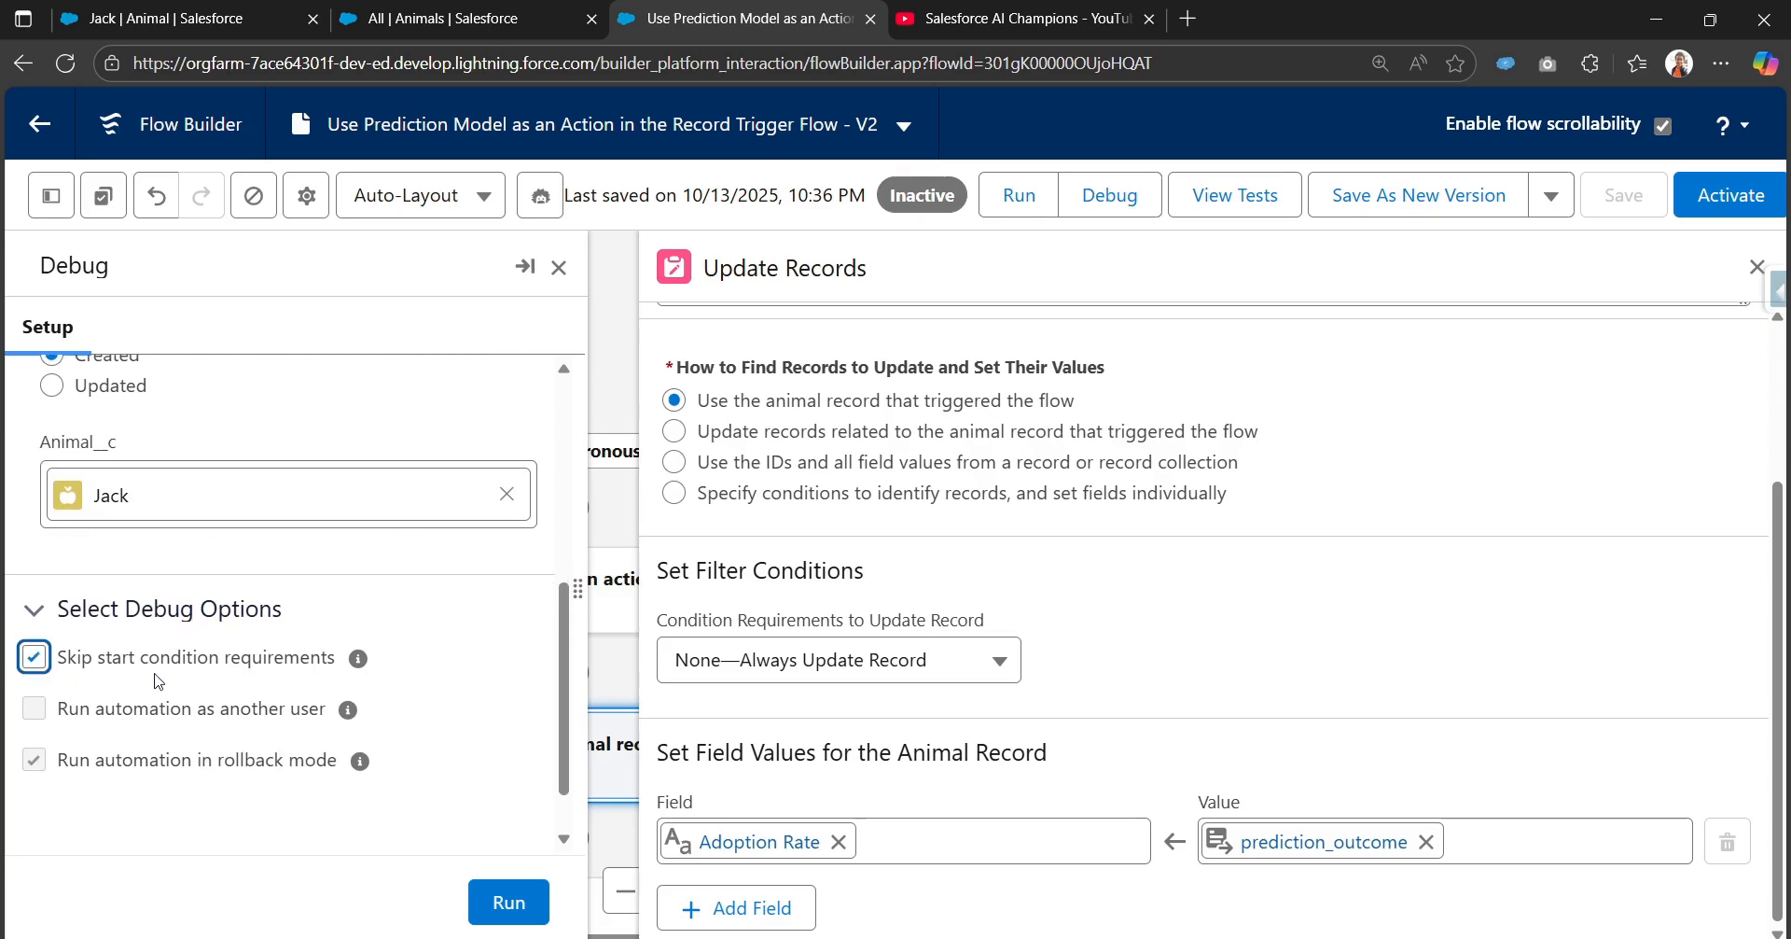
{"action": "left_click", "coordinate": [509, 902]}
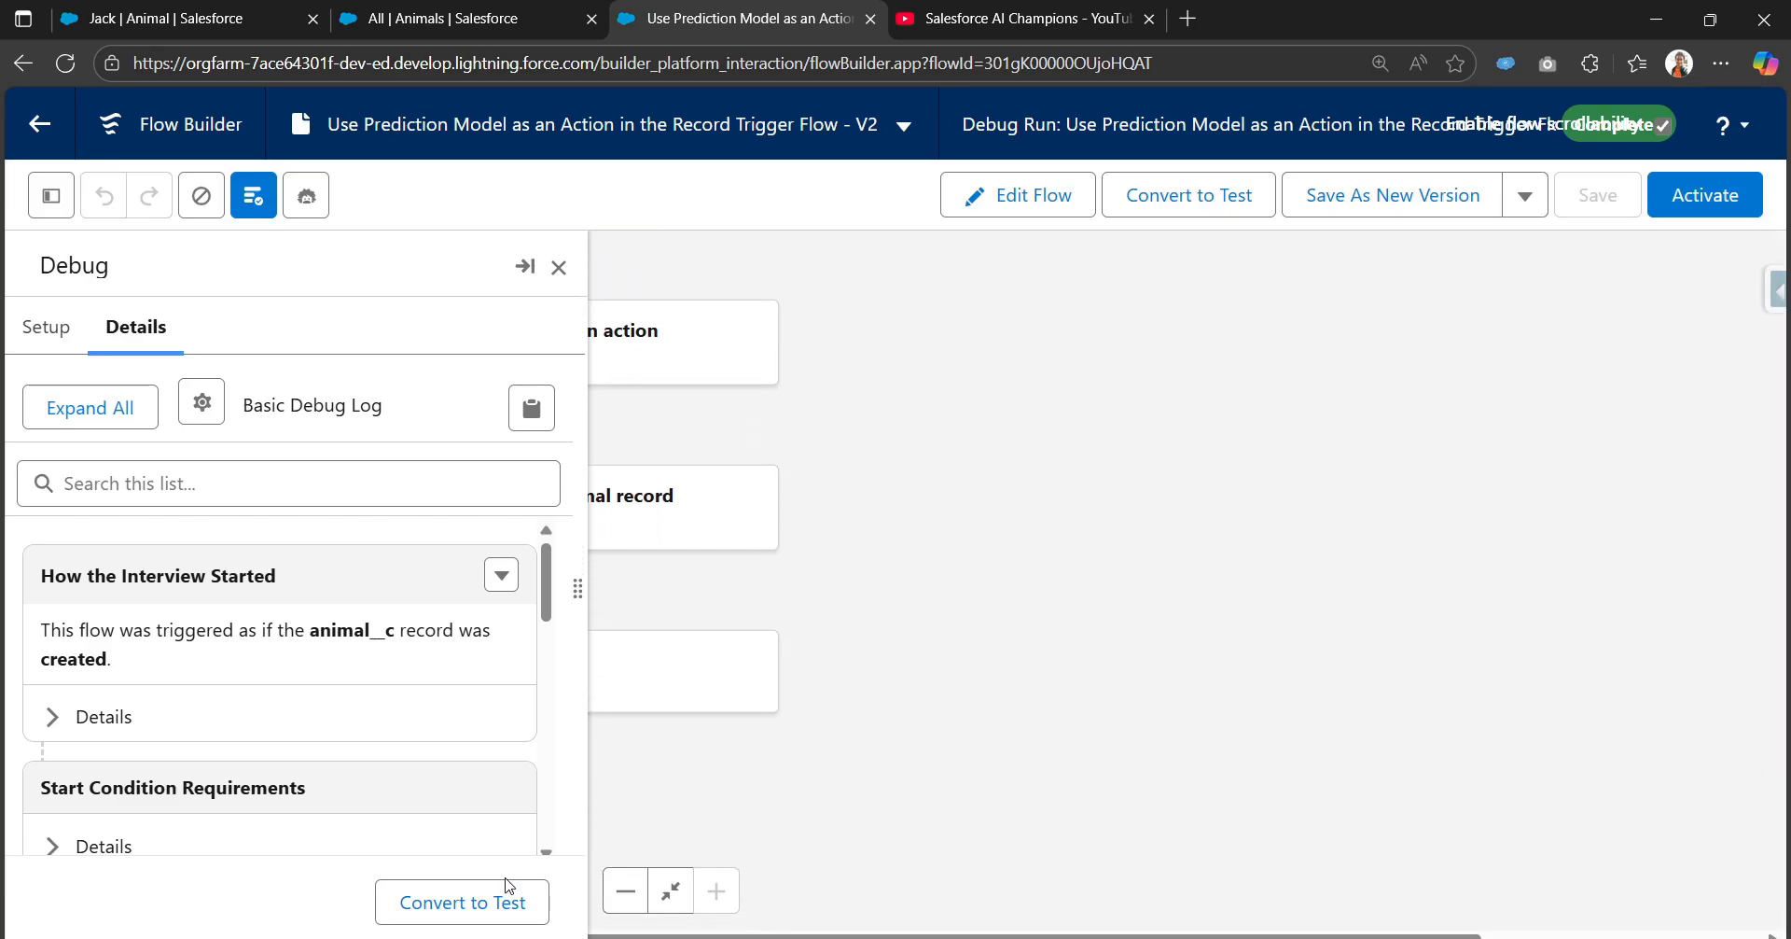
Step: Expand the Update Records details in the debug log and examine the value assigned to Adoption_Rate__c
{"action": "scroll", "coordinate": [360, 751], "scroll_direction": "down", "scroll_amount": 5}
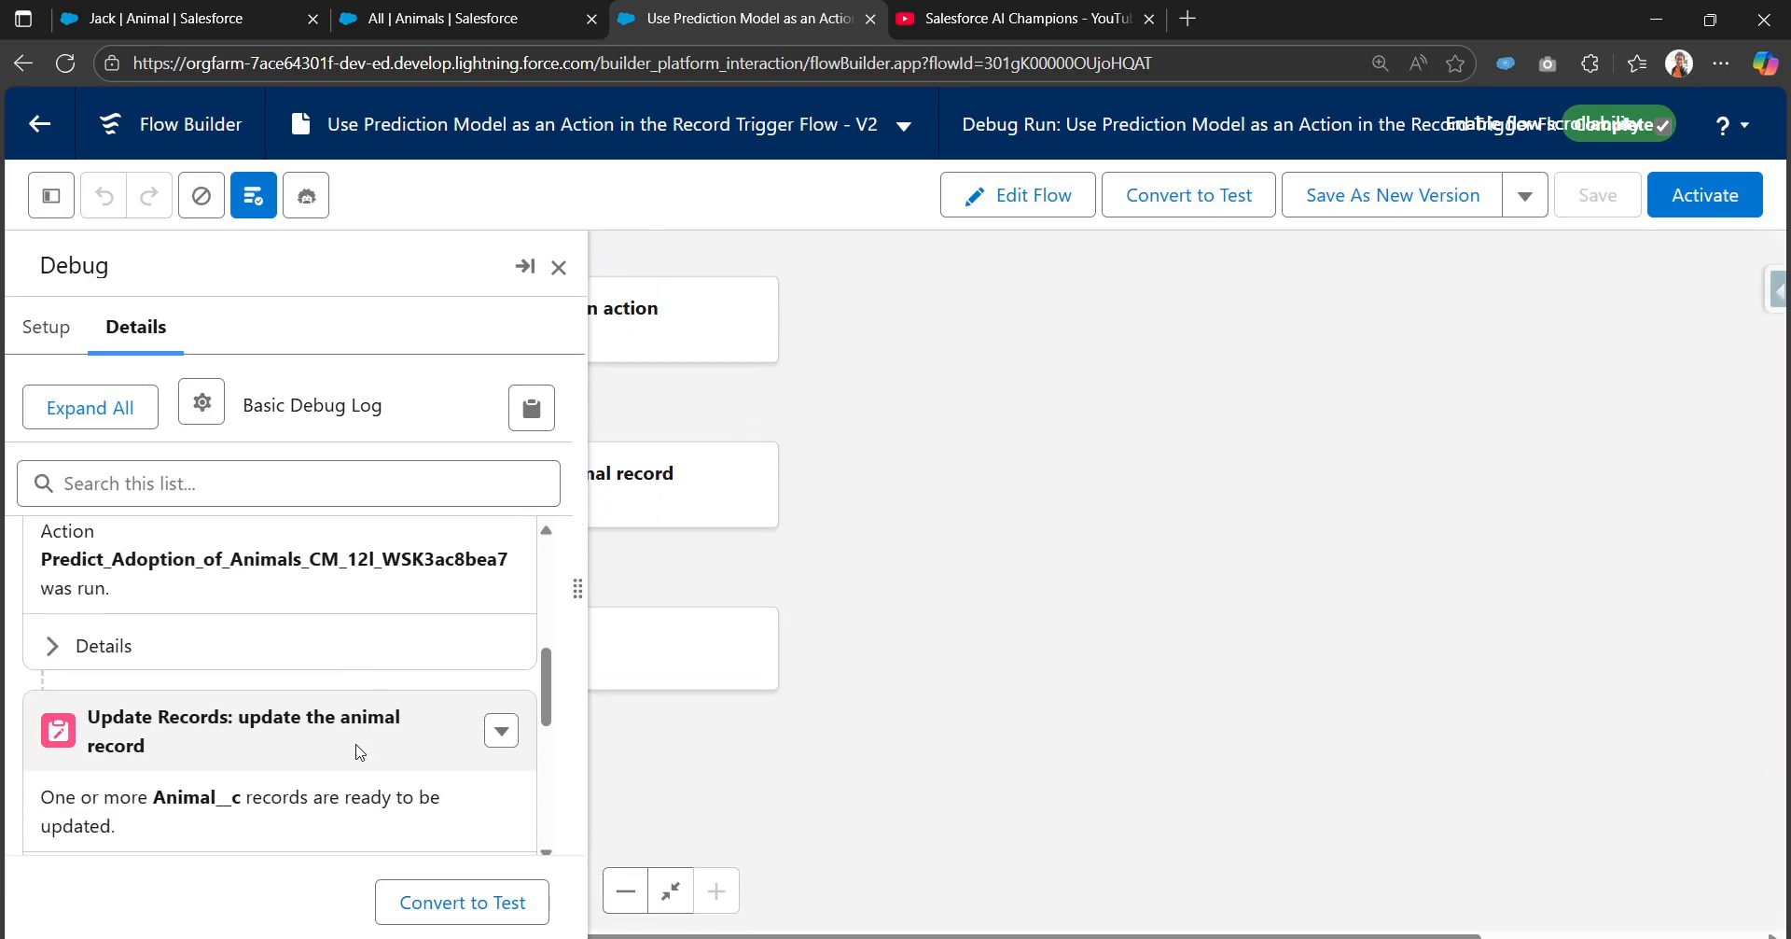
{"action": "scroll", "coordinate": [360, 751], "scroll_direction": "down", "scroll_amount": 1}
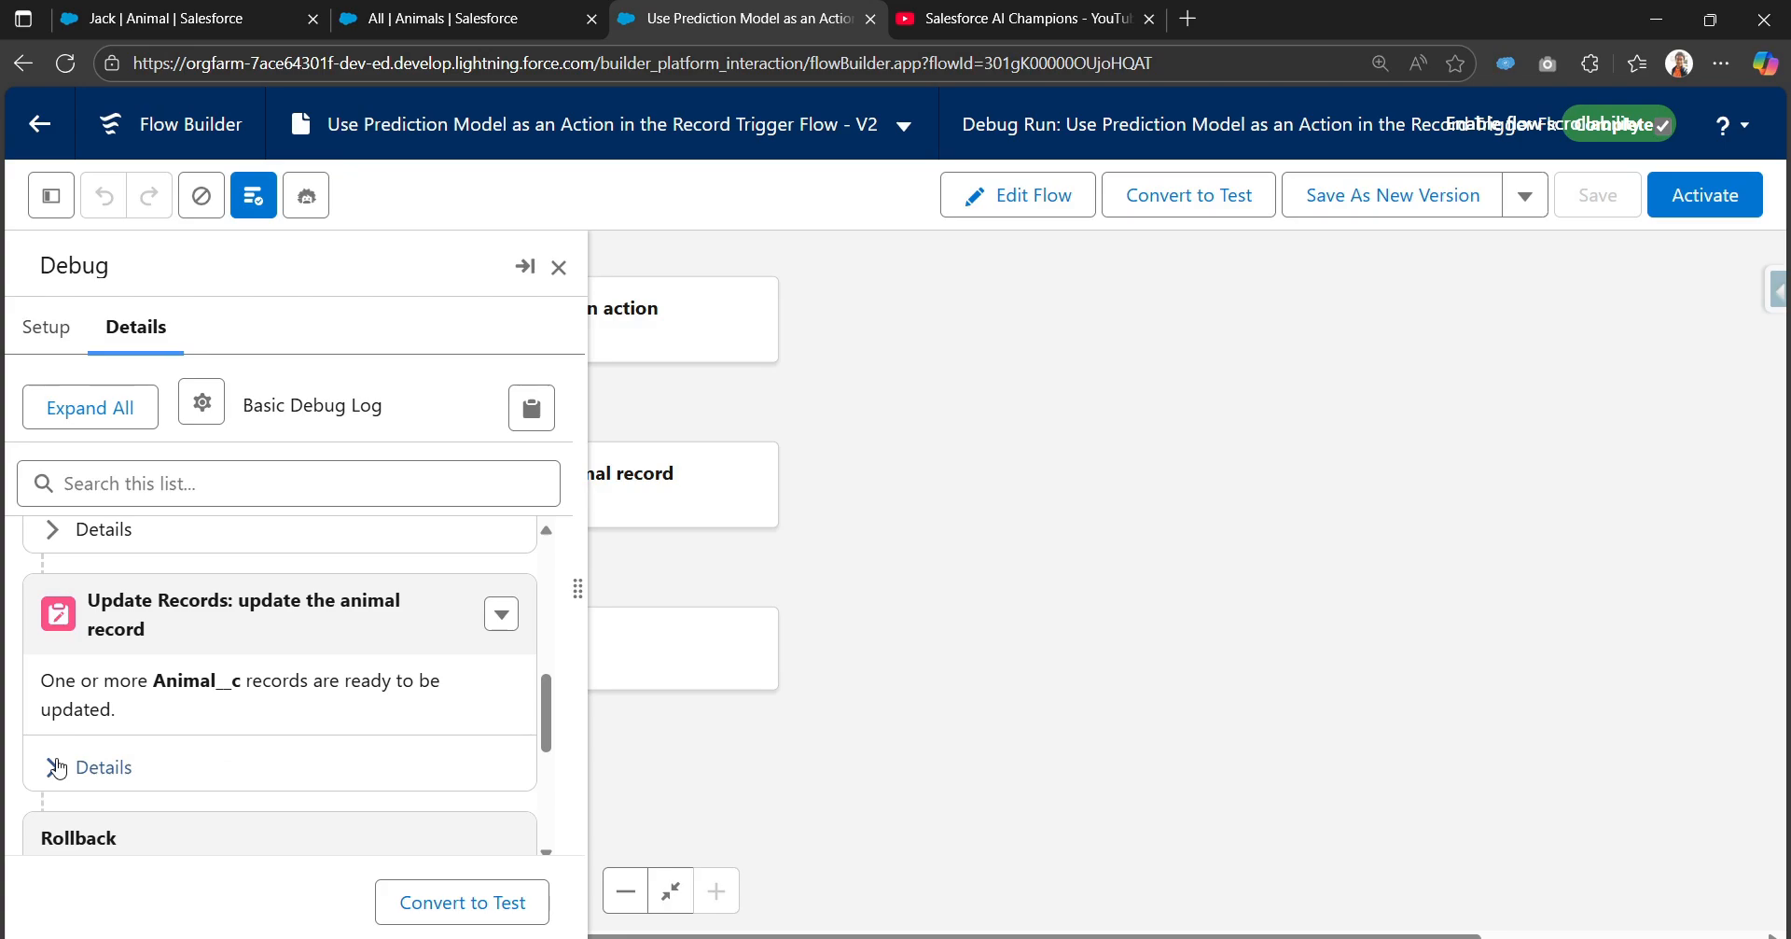
{"action": "scroll", "coordinate": [58, 768], "scroll_direction": "down", "scroll_amount": 2}
{"action": "scroll", "coordinate": [56, 690], "scroll_direction": "up", "scroll_amount": 1}
{"action": "left_click", "coordinate": [56, 650]}
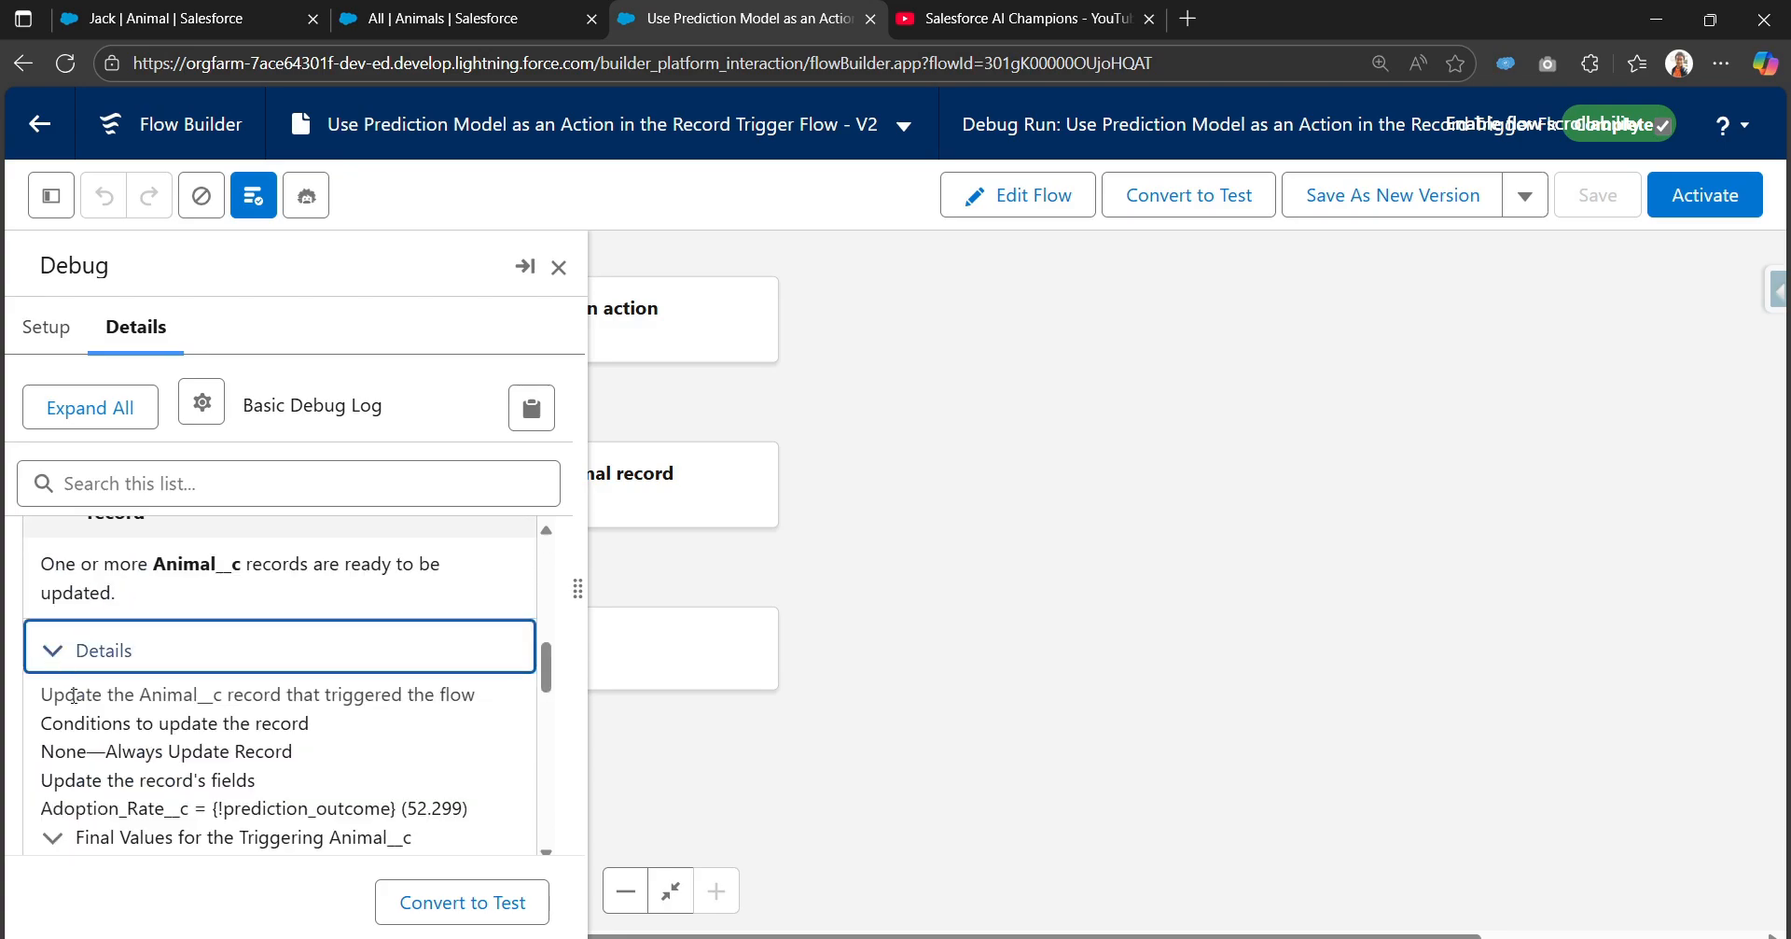
{"action": "scroll", "coordinate": [72, 688], "scroll_direction": "down", "scroll_amount": 1}
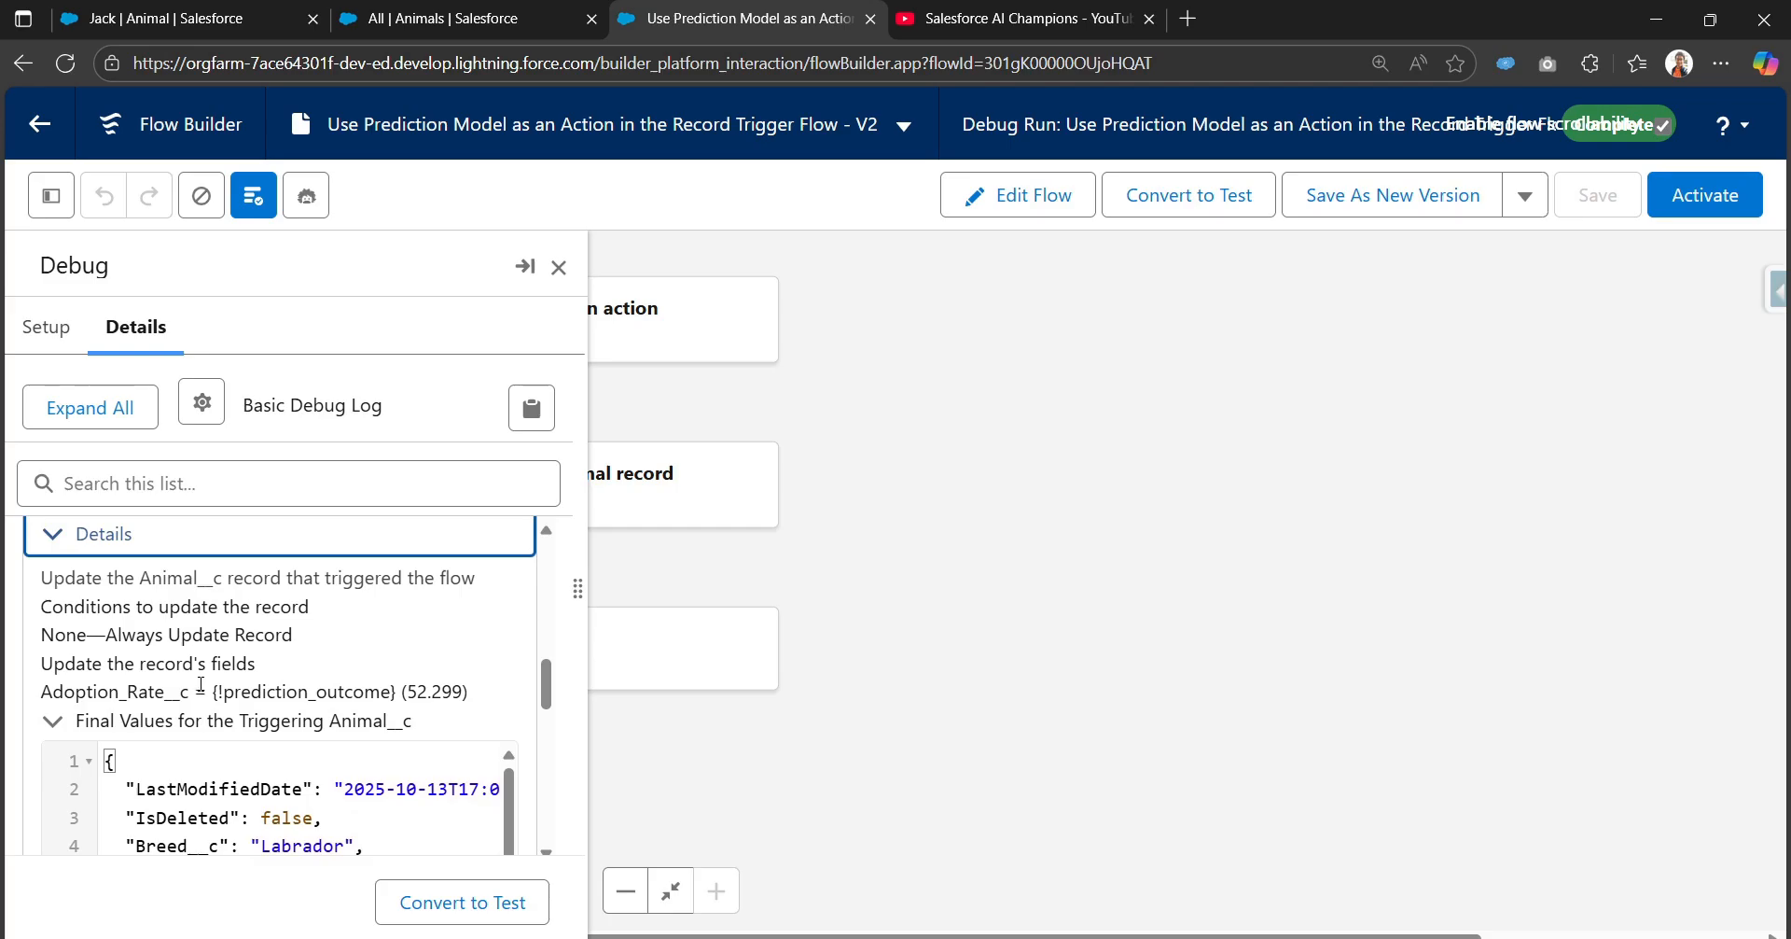
{"action": "left_click_drag", "start_coordinate": [222, 691], "coordinate": [462, 693]}
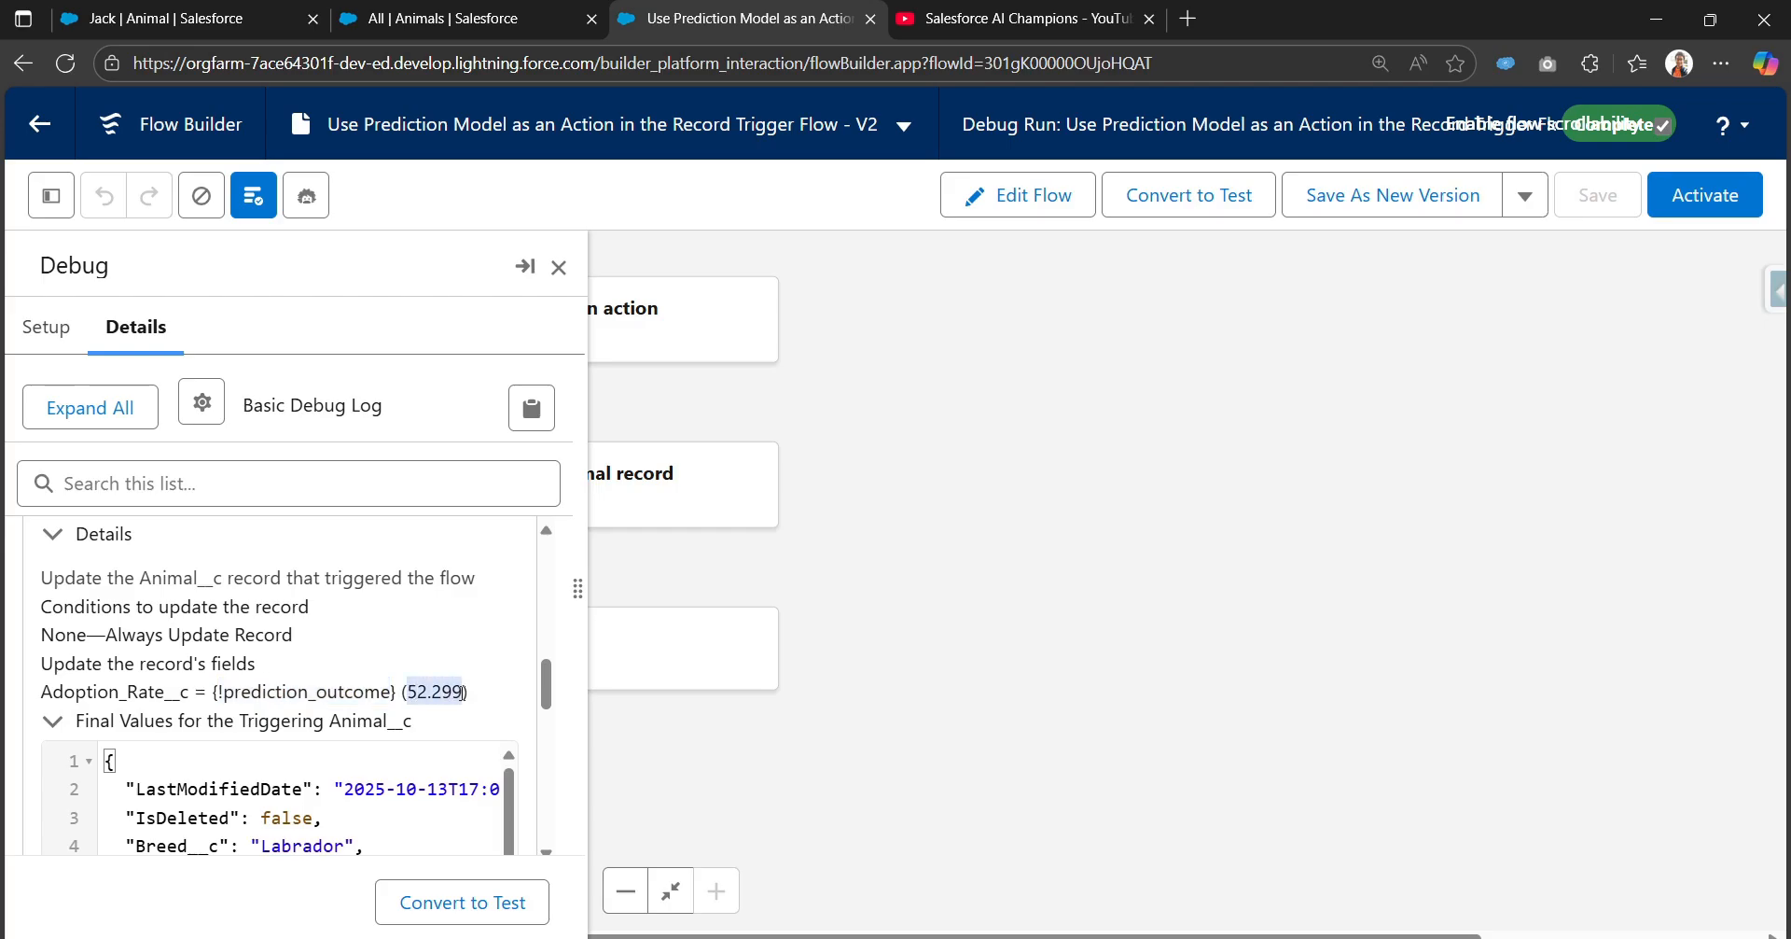
Step: Expand the Predict adoption action's details in the debug log and review its inputs, prediction output and factors
{"action": "scroll", "coordinate": [463, 693], "scroll_direction": "down", "scroll_amount": 4}
{"action": "scroll", "coordinate": [202, 744], "scroll_direction": "up", "scroll_amount": 5}
{"action": "scroll", "coordinate": [203, 744], "scroll_direction": "up", "scroll_amount": 3}
{"action": "left_click", "coordinate": [83, 698]}
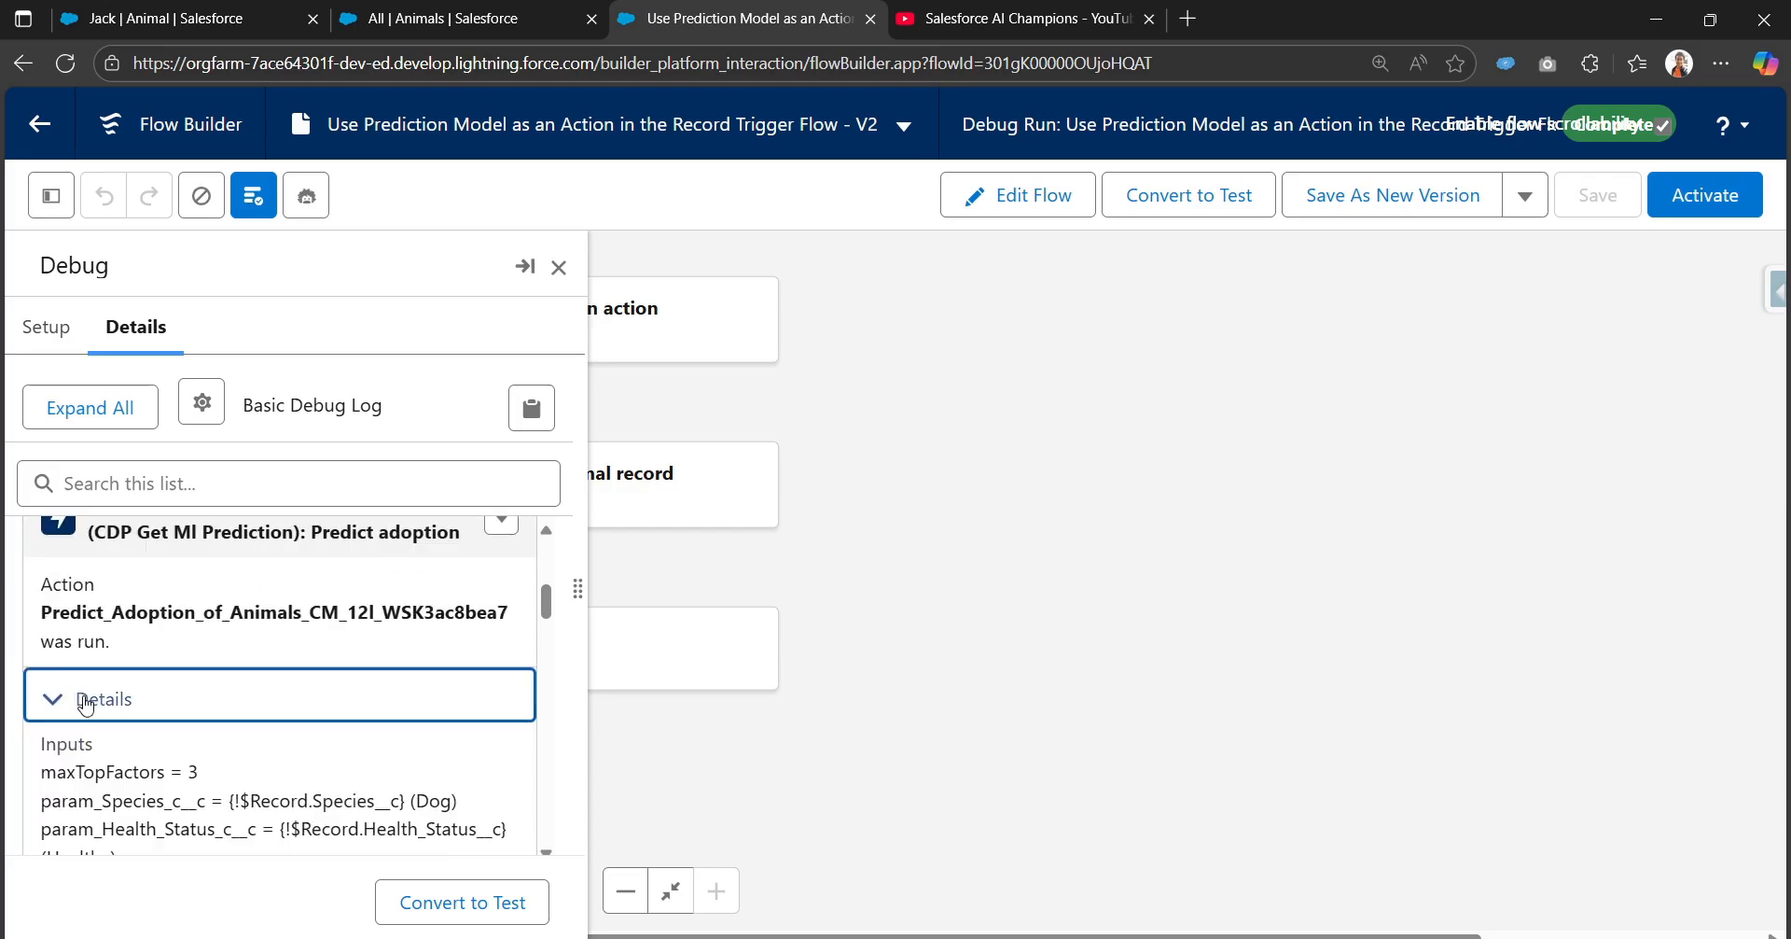
{"action": "scroll", "coordinate": [84, 695], "scroll_direction": "down", "scroll_amount": 6}
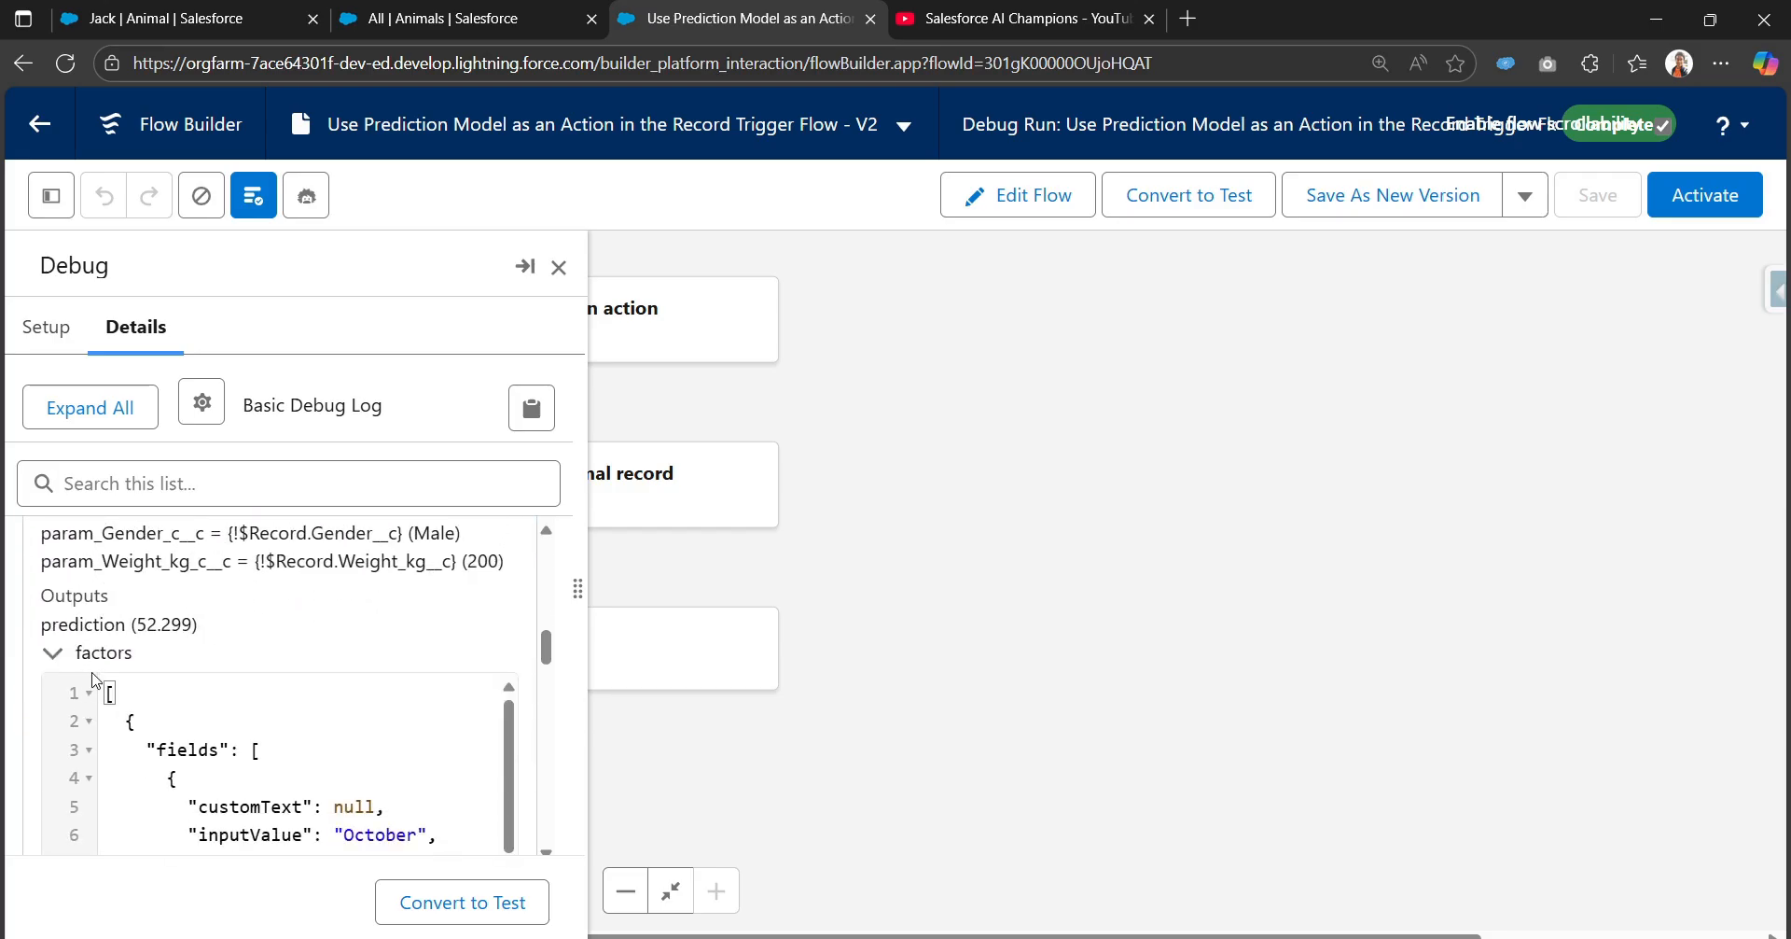
{"action": "scroll", "coordinate": [86, 695], "scroll_direction": "up", "scroll_amount": 5}
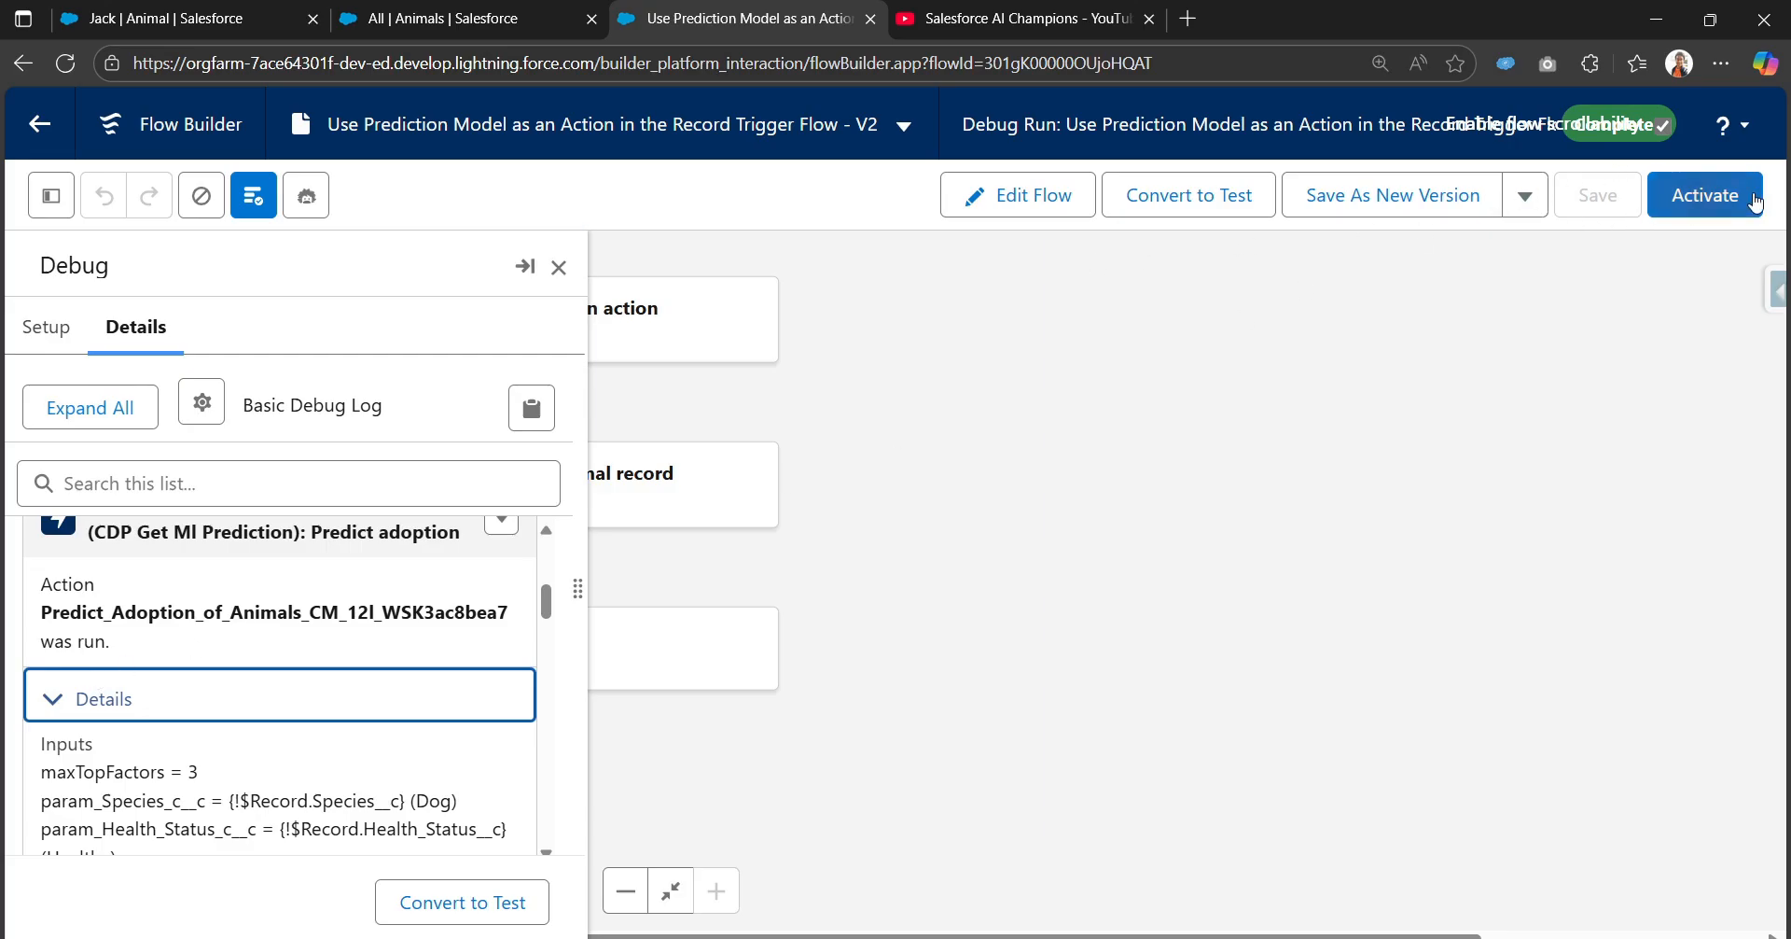
Step: Activate the record-triggered flow and close its debug details
{"action": "left_click", "coordinate": [1722, 197]}
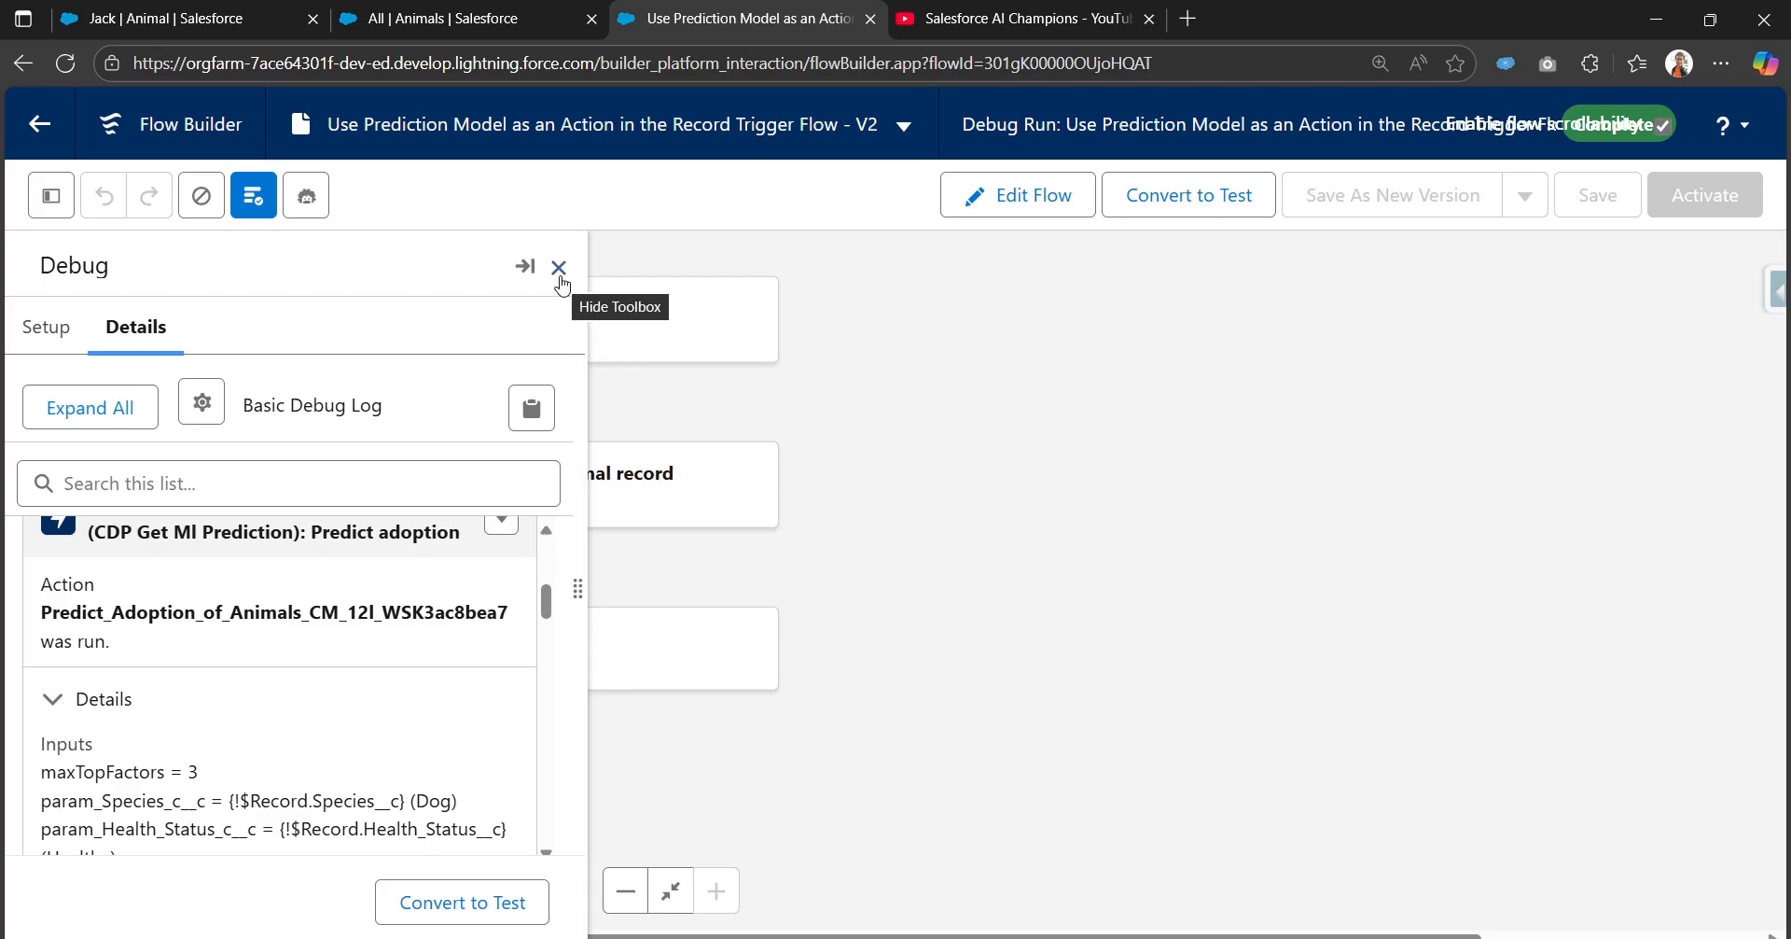
{"action": "left_click", "coordinate": [559, 270]}
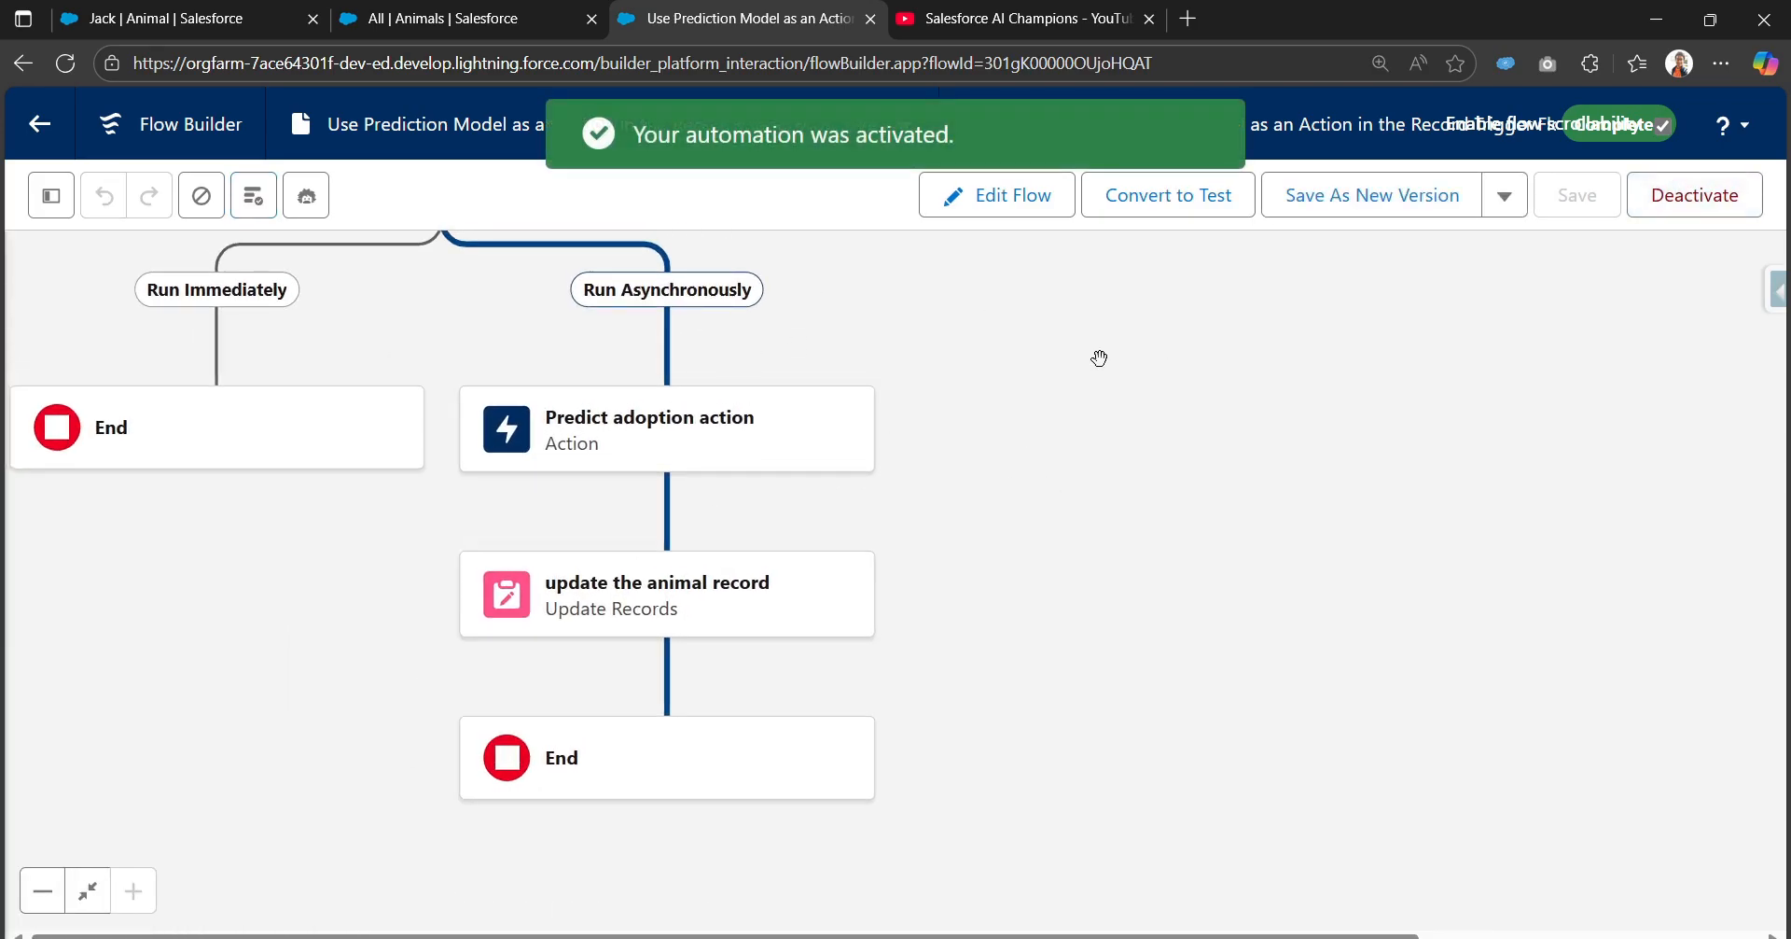
Step: Close the Jack record's browser tab, start a new Animal record from the Animals list, and name it Hero
{"action": "left_click", "coordinate": [477, 11]}
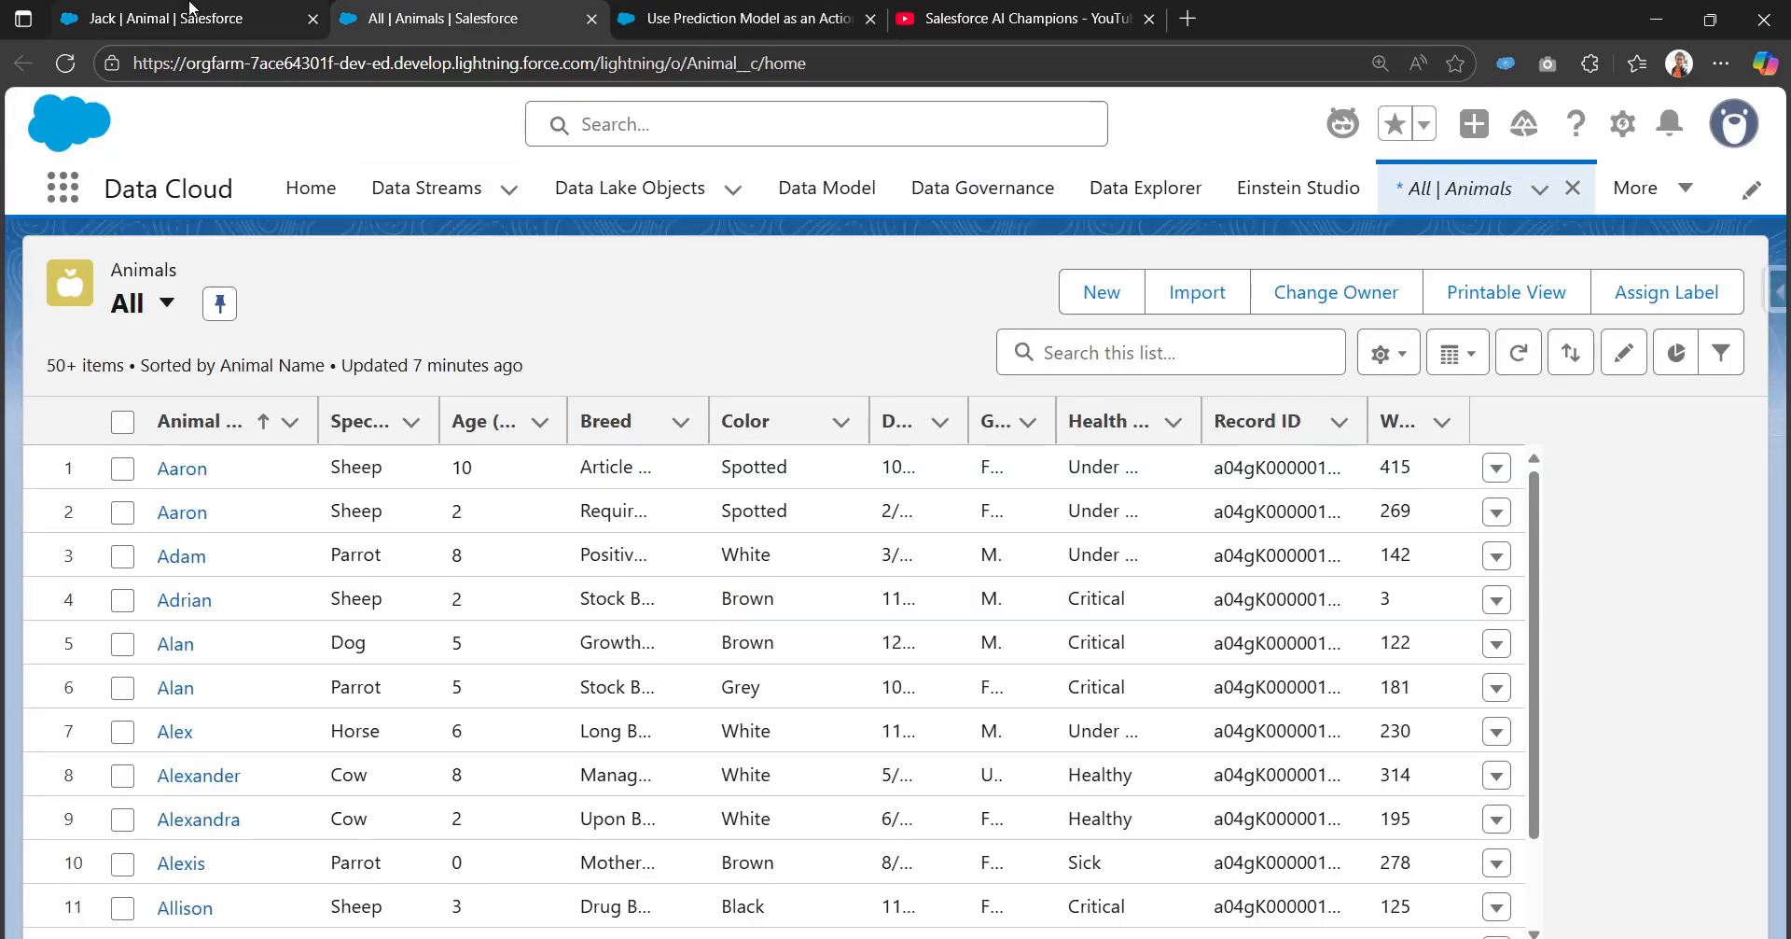
{"action": "left_click", "coordinate": [313, 19]}
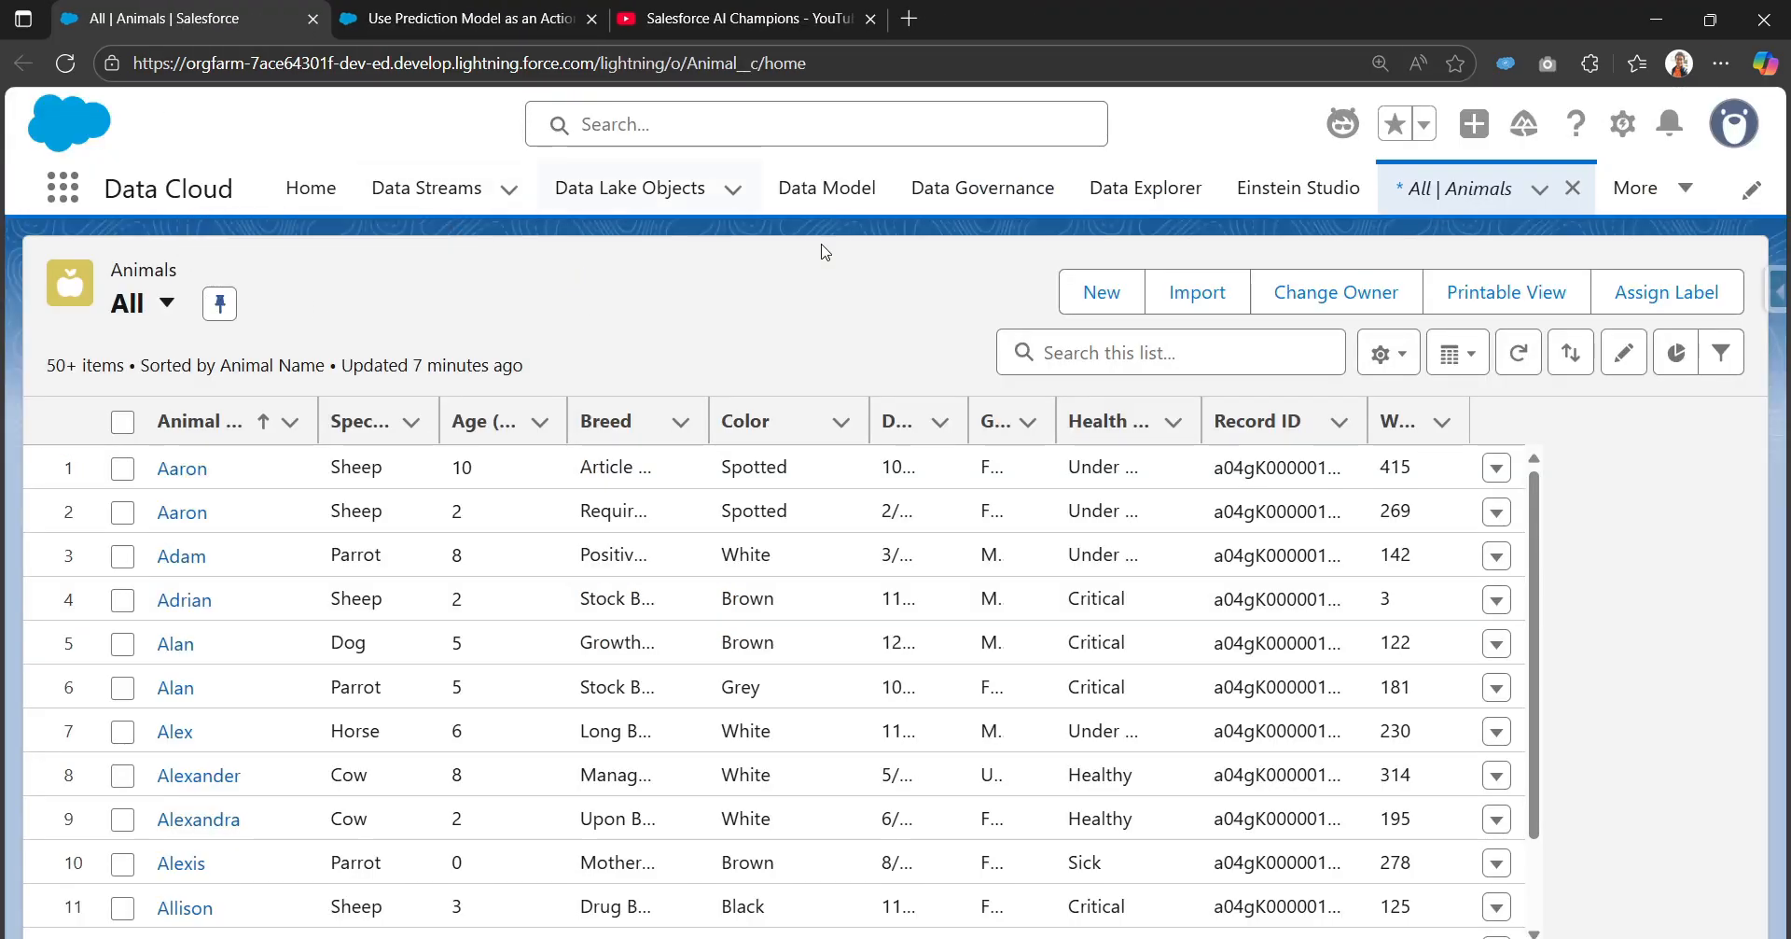
{"action": "left_click", "coordinate": [1093, 306]}
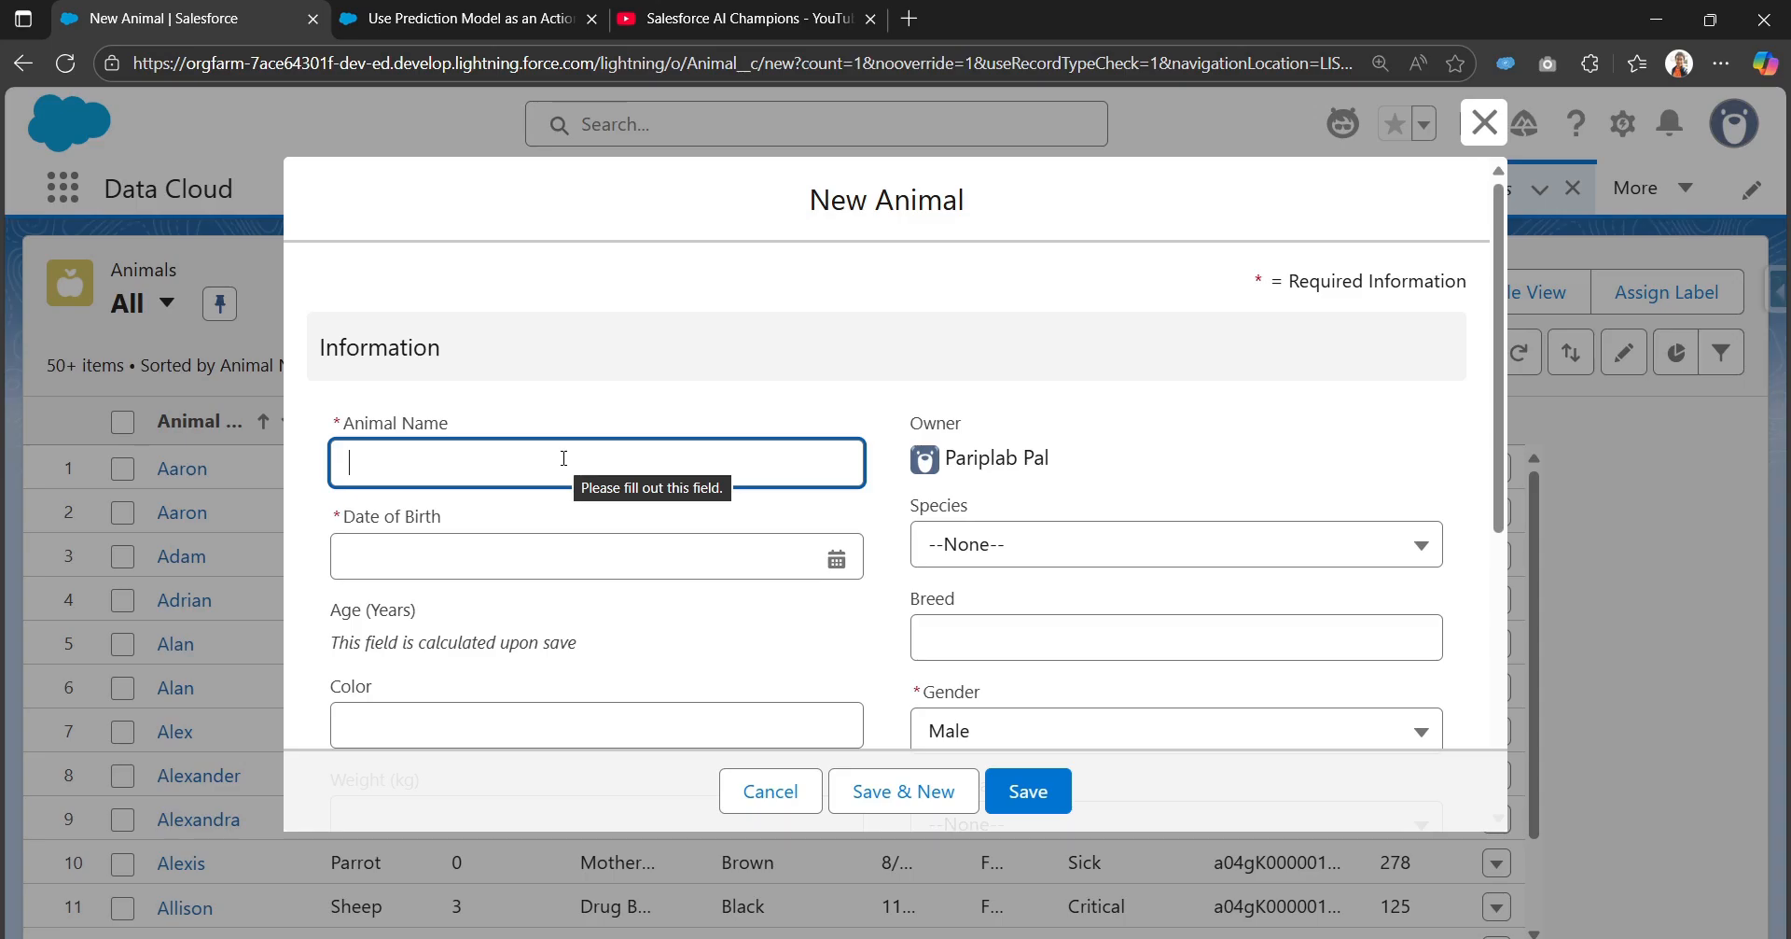
{"action": "type", "text": "Hero"}
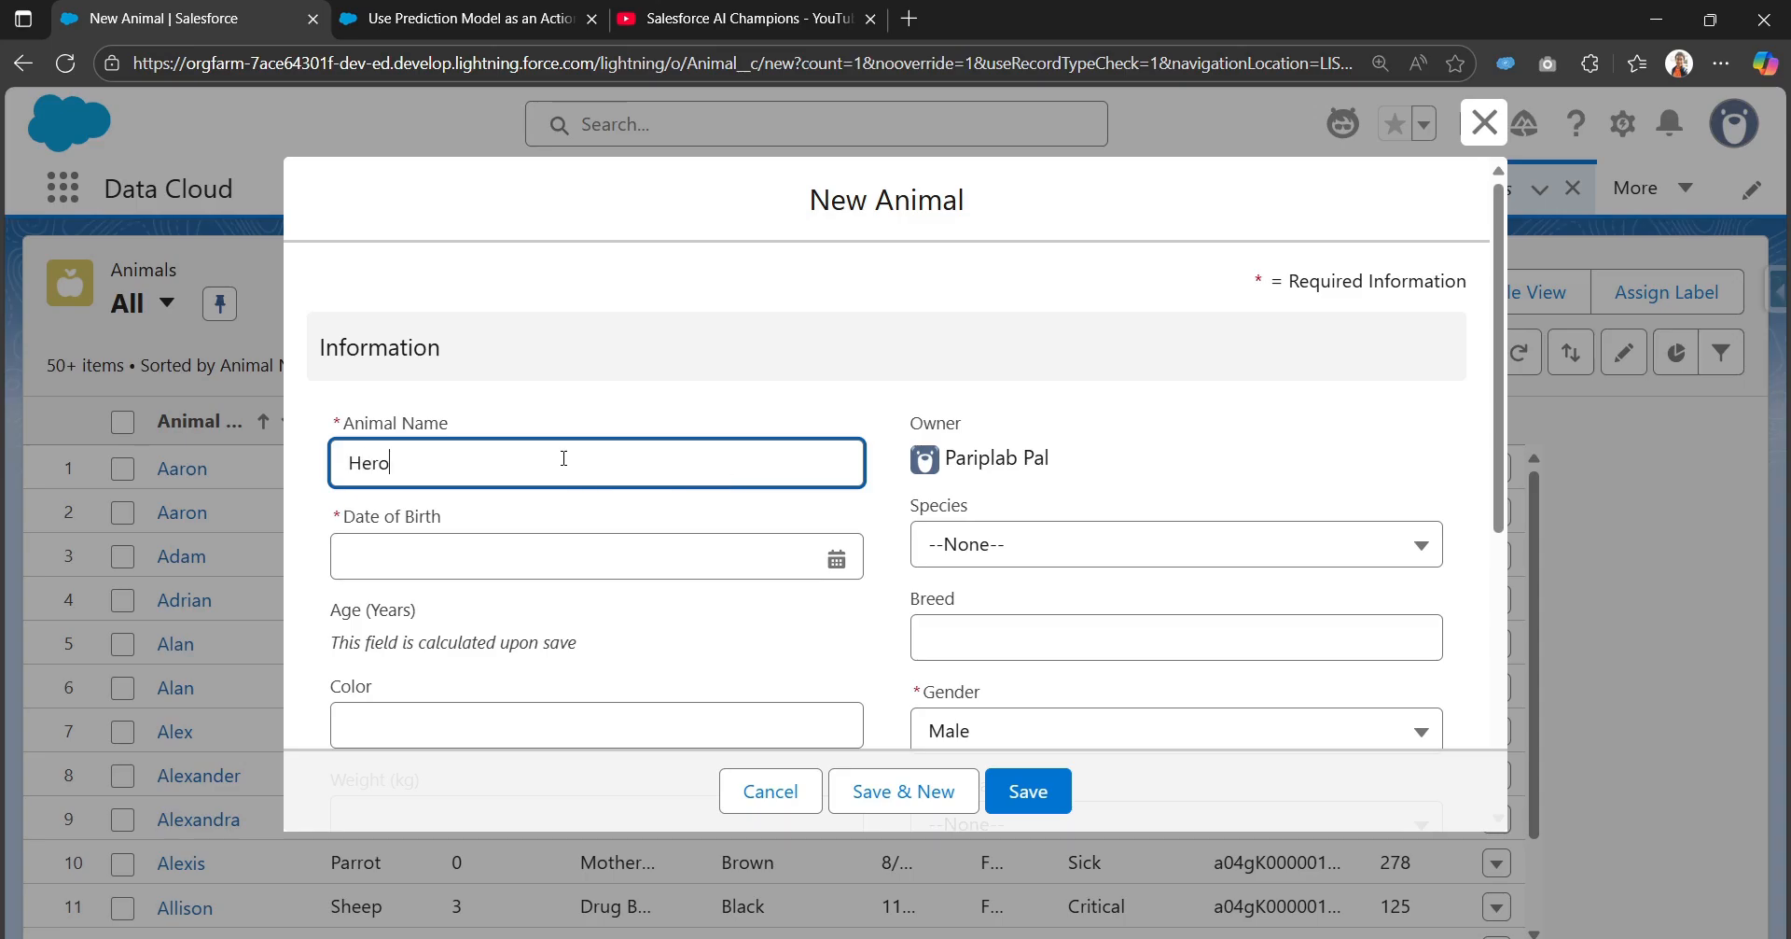
{"action": "key", "text": "Tab"}
Step: Fill in the date of birth for the new Hero animal record using the calendar
{"action": "left_click", "coordinate": [551, 568]}
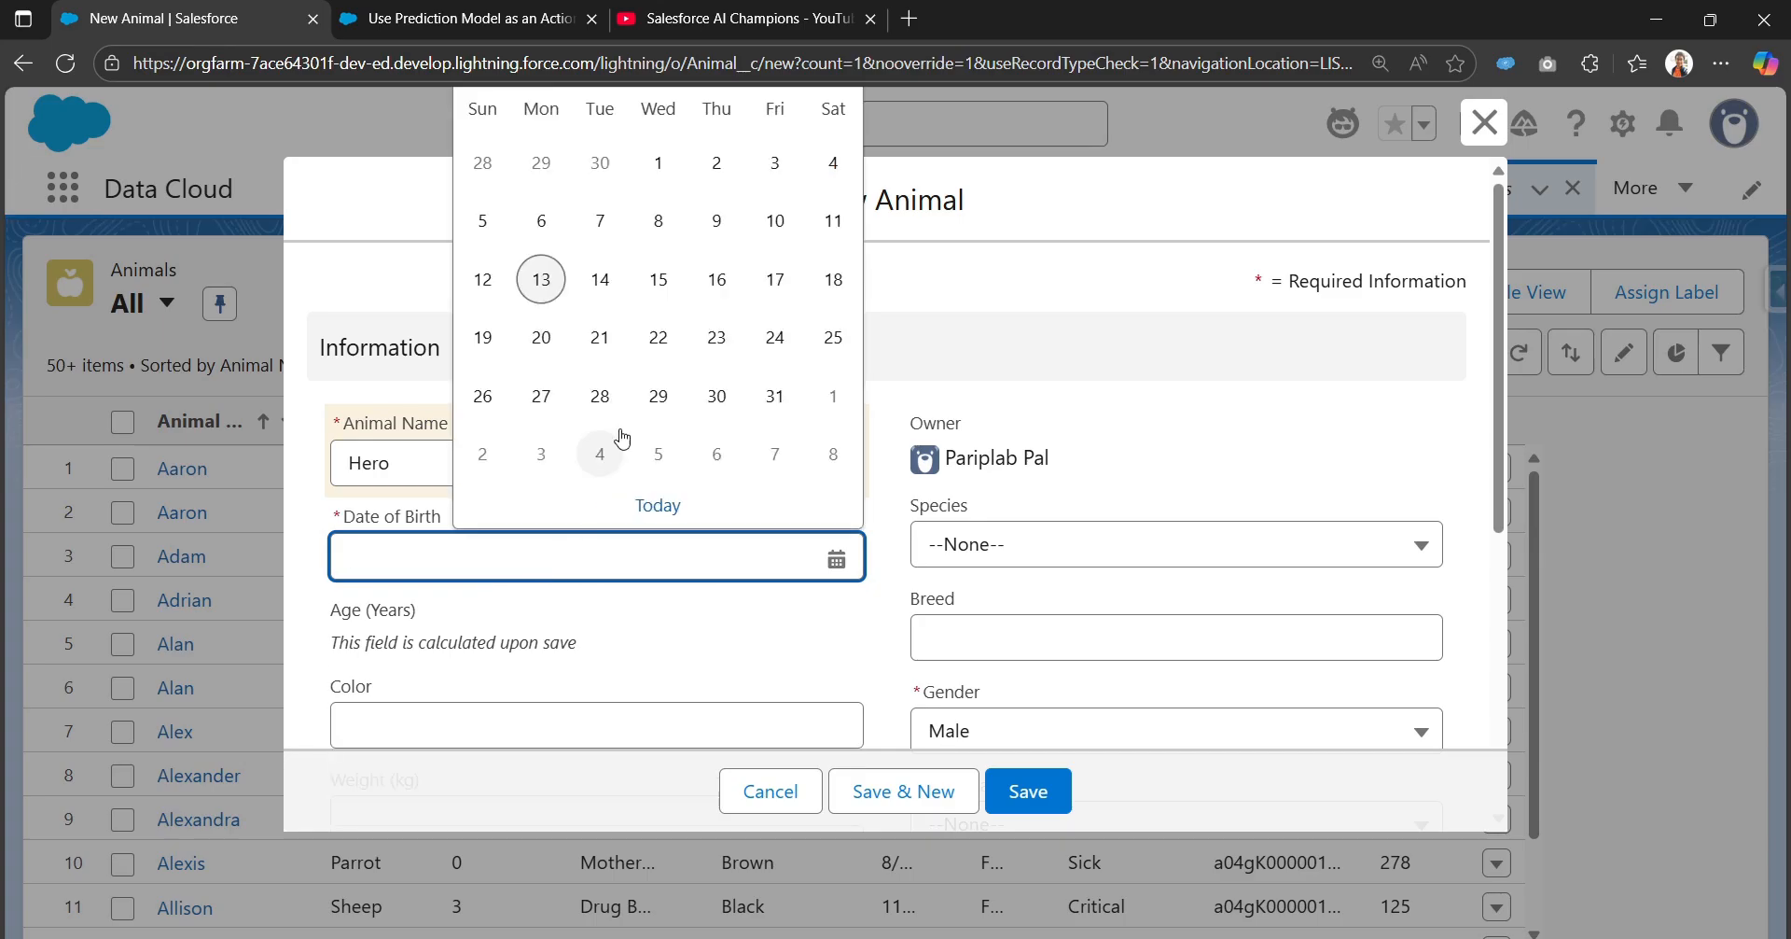
{"action": "left_click", "coordinate": [1048, 345]}
{"action": "scroll", "coordinate": [607, 572], "scroll_direction": "down", "scroll_amount": 3}
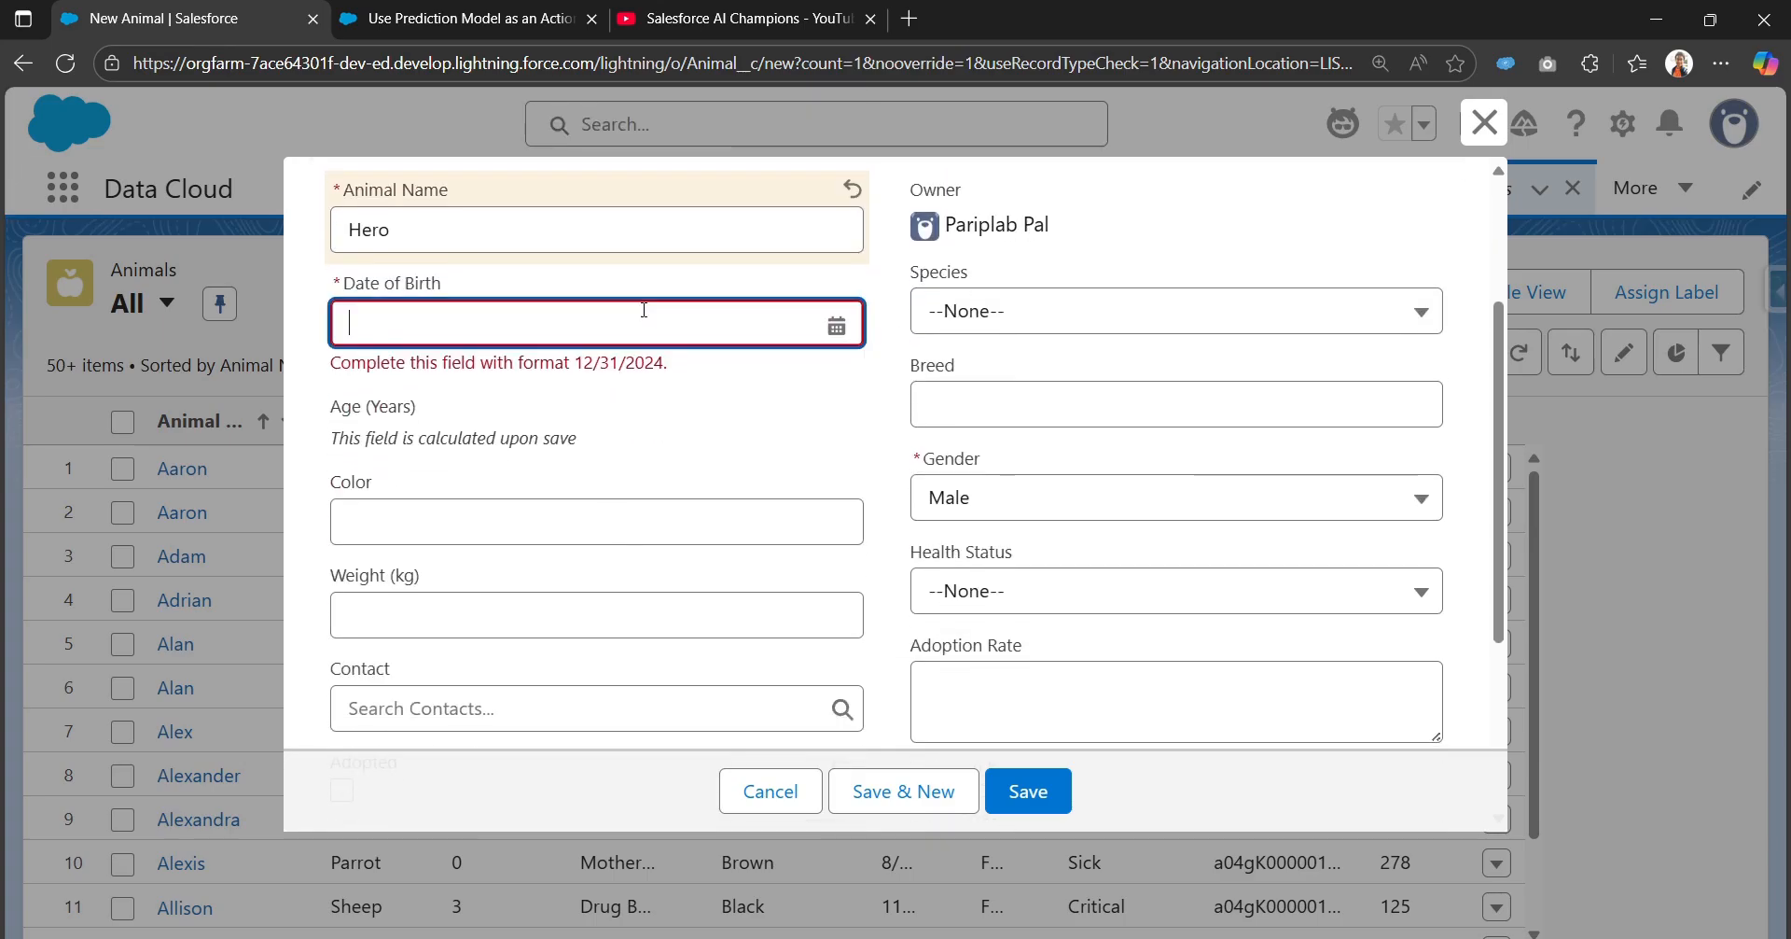
{"action": "left_click", "coordinate": [640, 311]}
{"action": "left_click", "coordinate": [805, 378]}
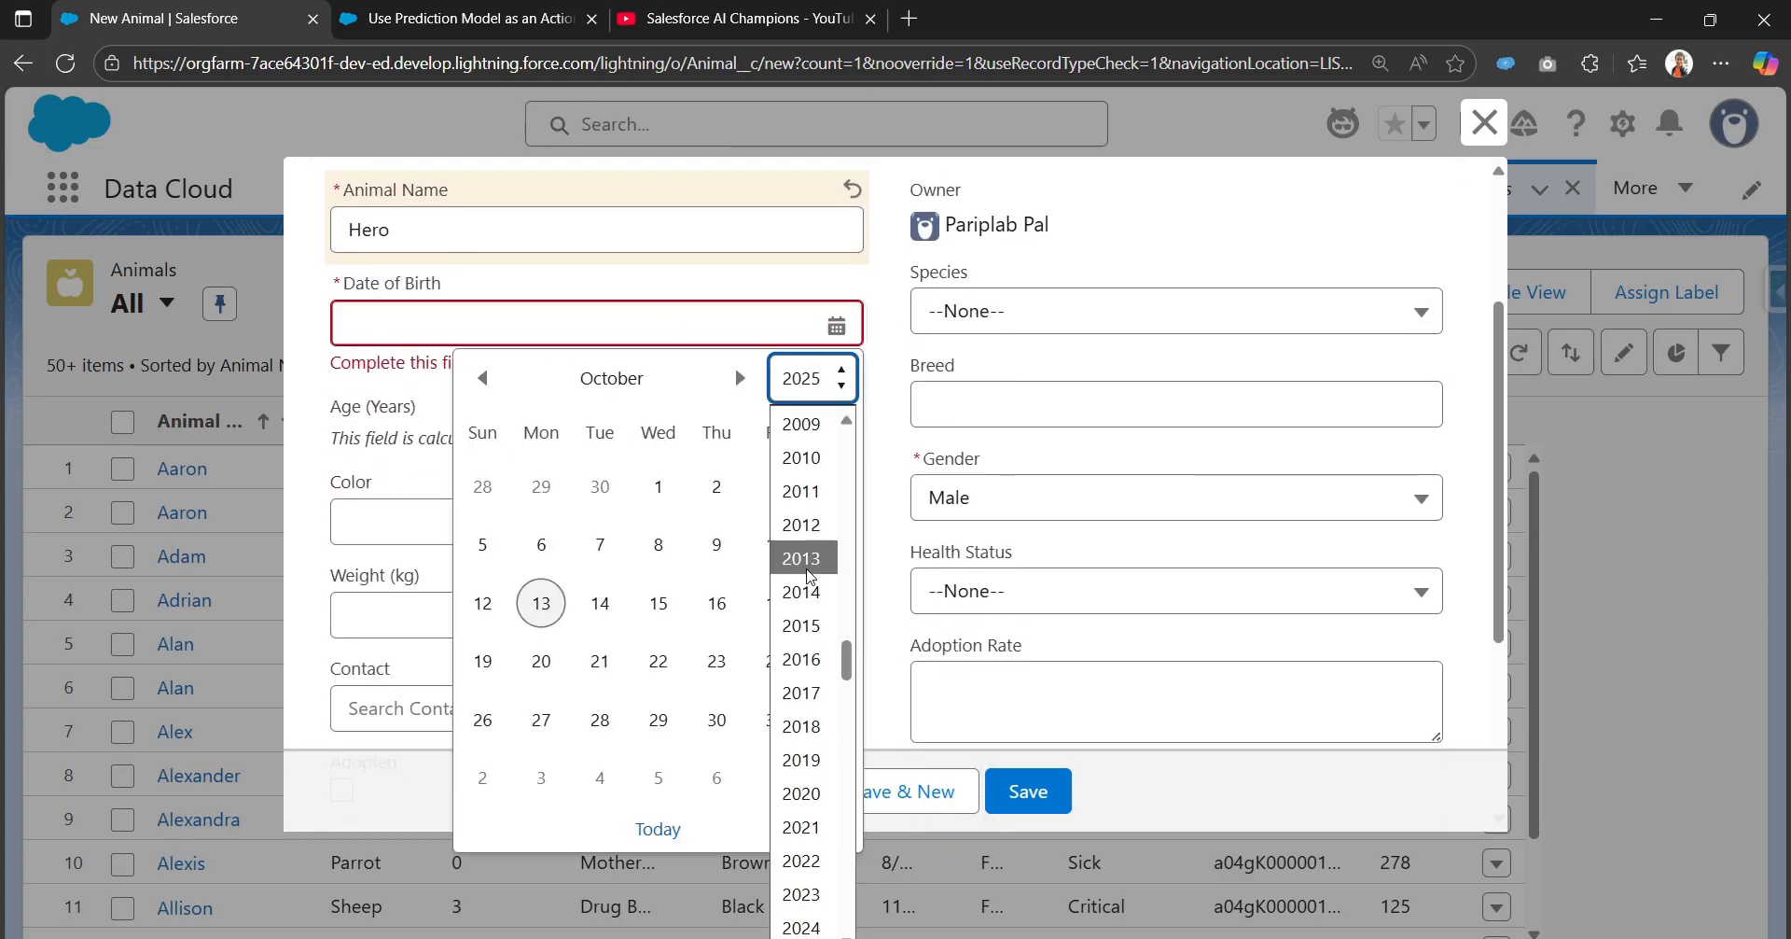
{"action": "left_click", "coordinate": [810, 760]}
{"action": "left_click", "coordinate": [668, 558]}
Step: Fill in color White, weight 200 kg and breed Labrador from the browser's saved entry
{"action": "left_click", "coordinate": [588, 502]}
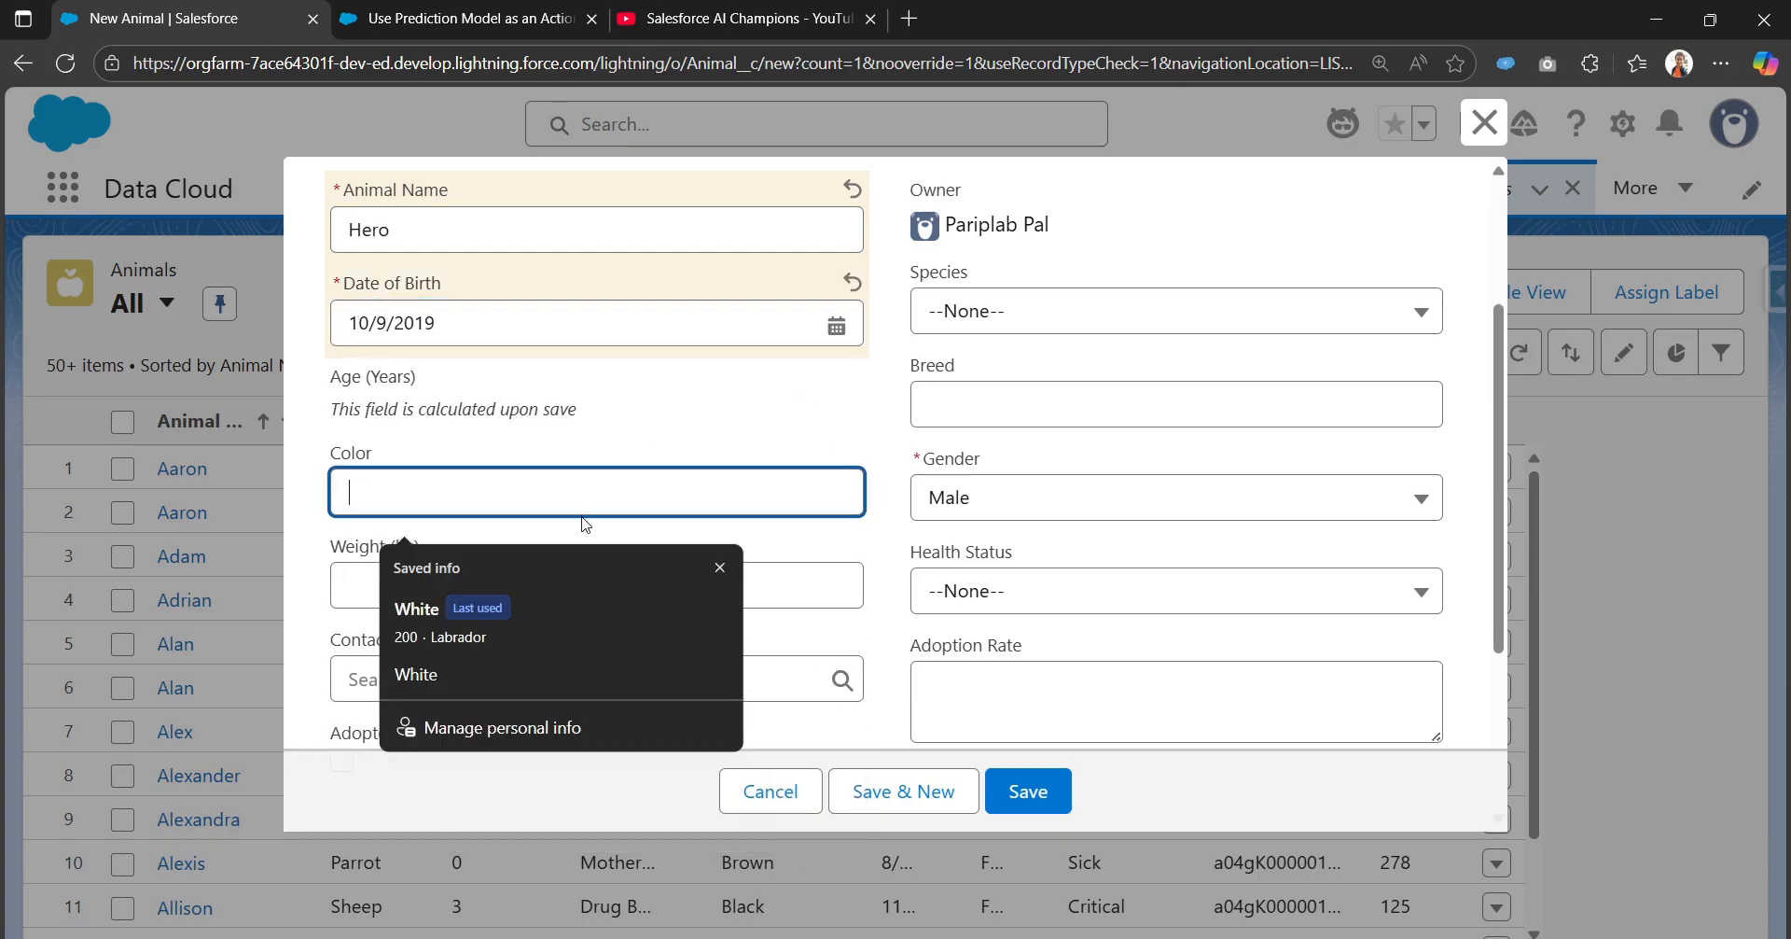
{"action": "left_click", "coordinate": [516, 642]}
{"action": "scroll", "coordinate": [513, 660], "scroll_direction": "down", "scroll_amount": 2}
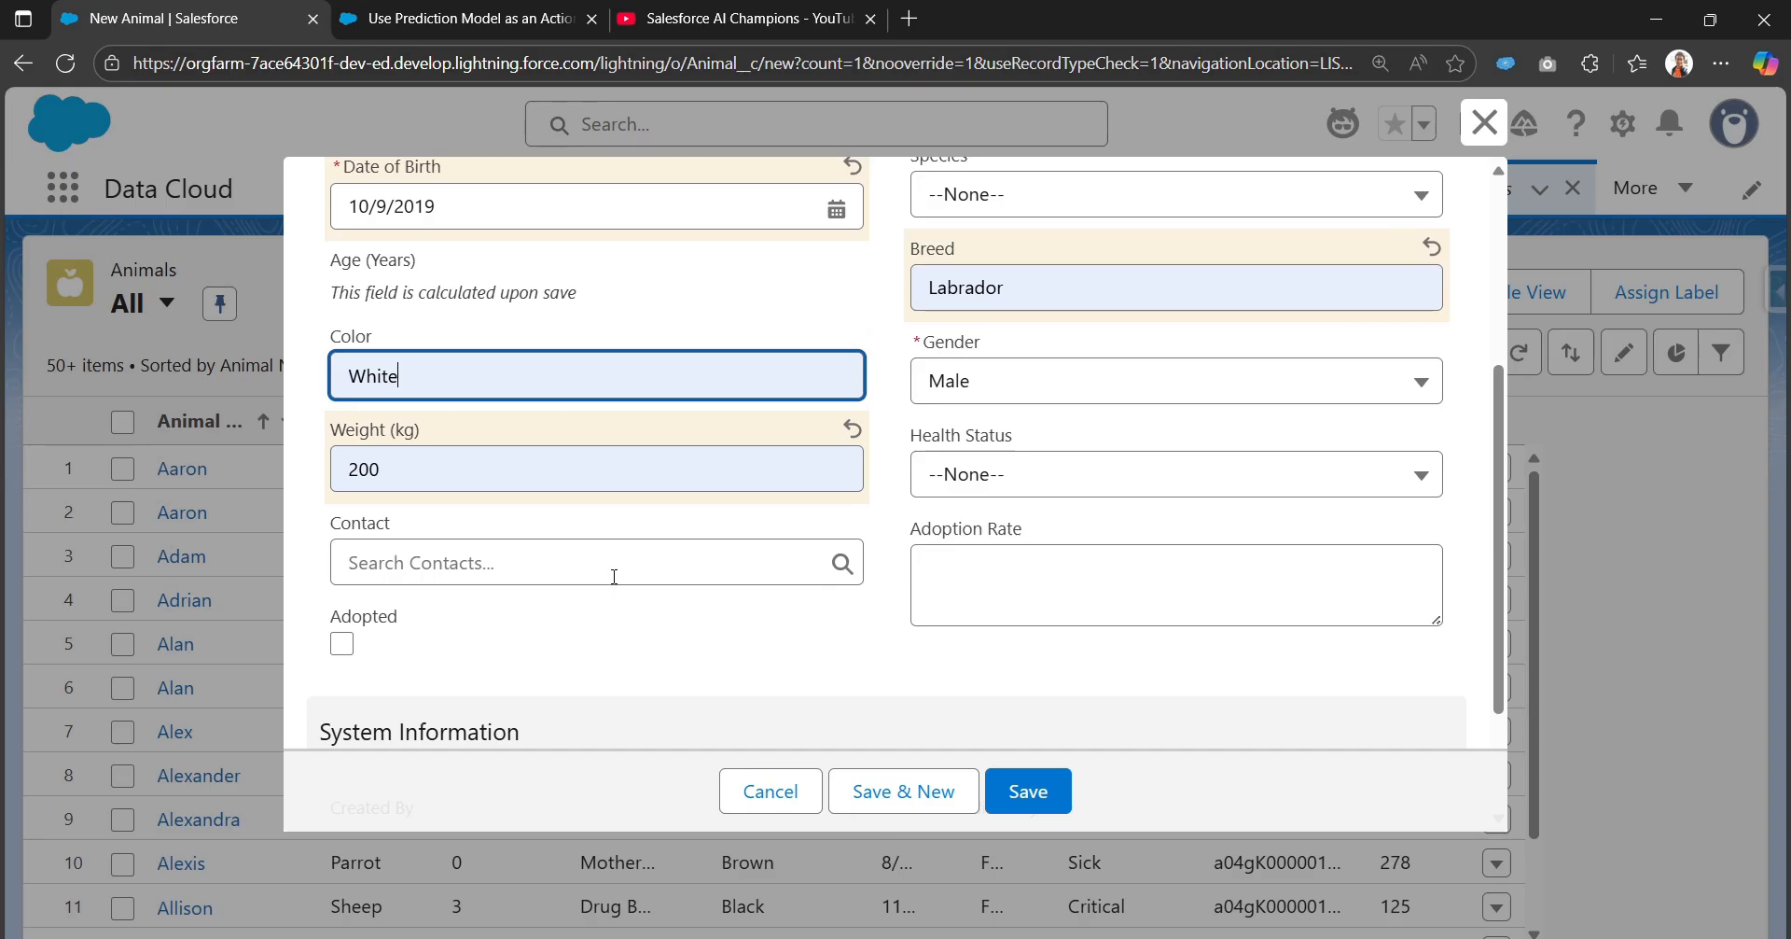
Step: Set the species to Dog and the health status to Healthy, leave Adoption Rate empty, and save the Hero record
{"action": "scroll", "coordinate": [1049, 440], "scroll_direction": "up", "scroll_amount": 2}
{"action": "left_click", "coordinate": [1045, 310]}
{"action": "left_click", "coordinate": [1045, 408]}
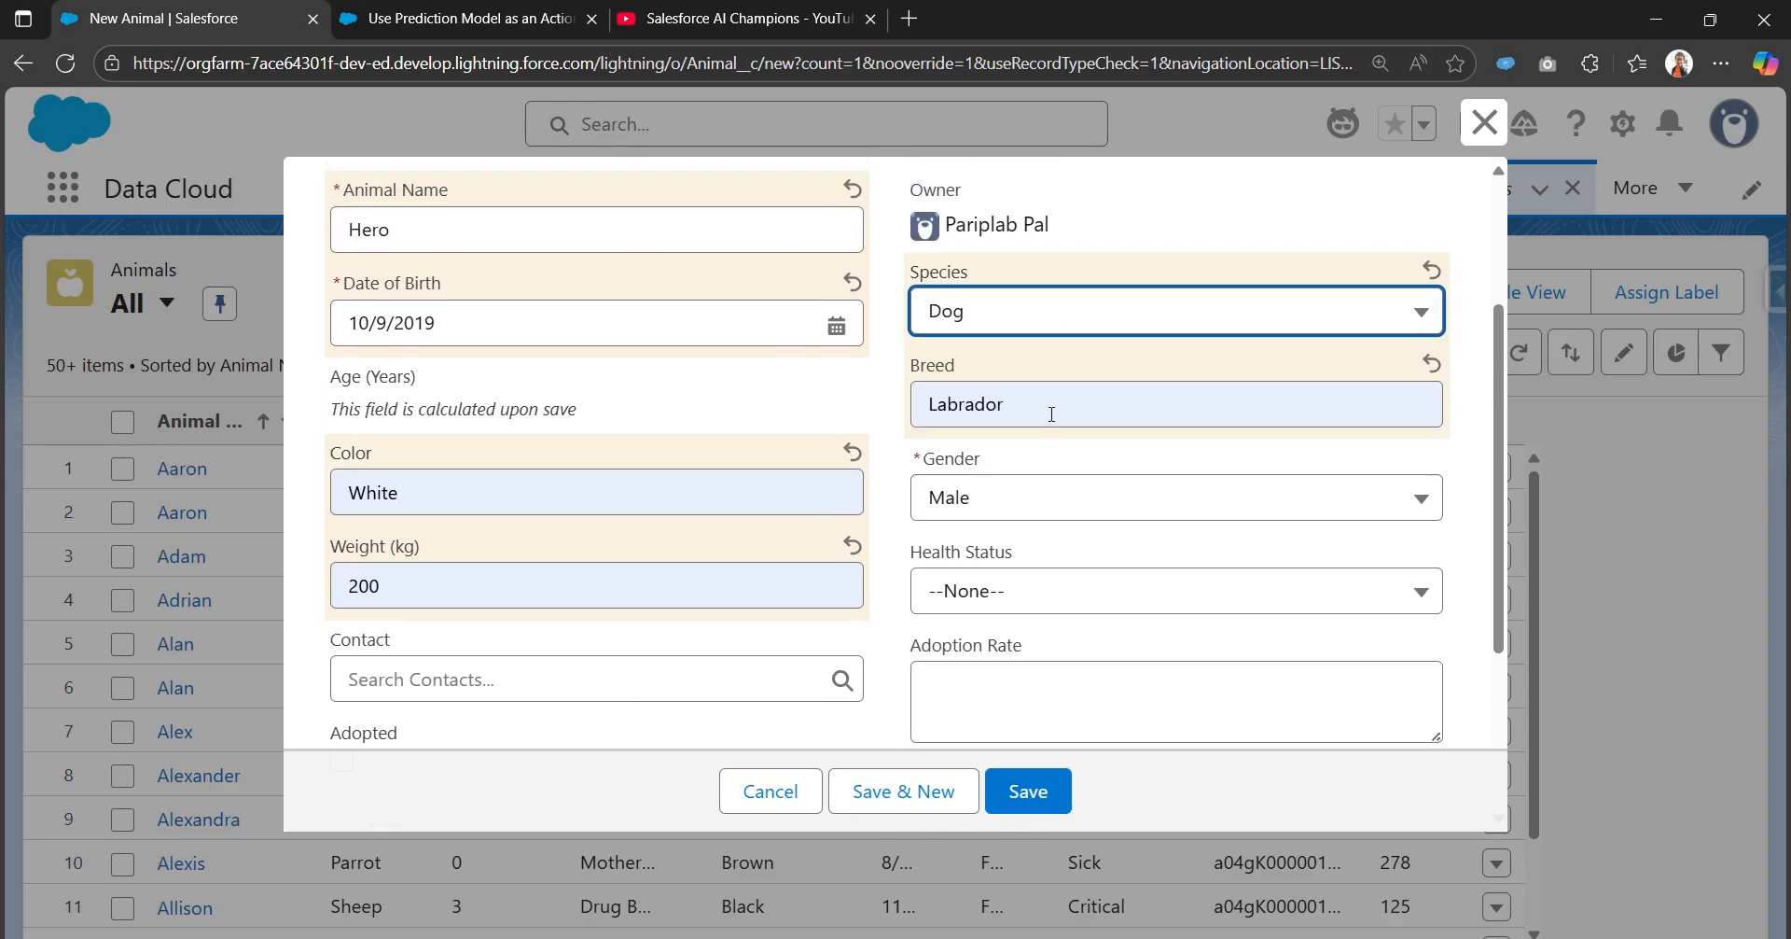
{"action": "scroll", "coordinate": [1036, 515], "scroll_direction": "down", "scroll_amount": 2}
{"action": "left_click", "coordinate": [1017, 481]}
{"action": "left_click", "coordinate": [909, 584]}
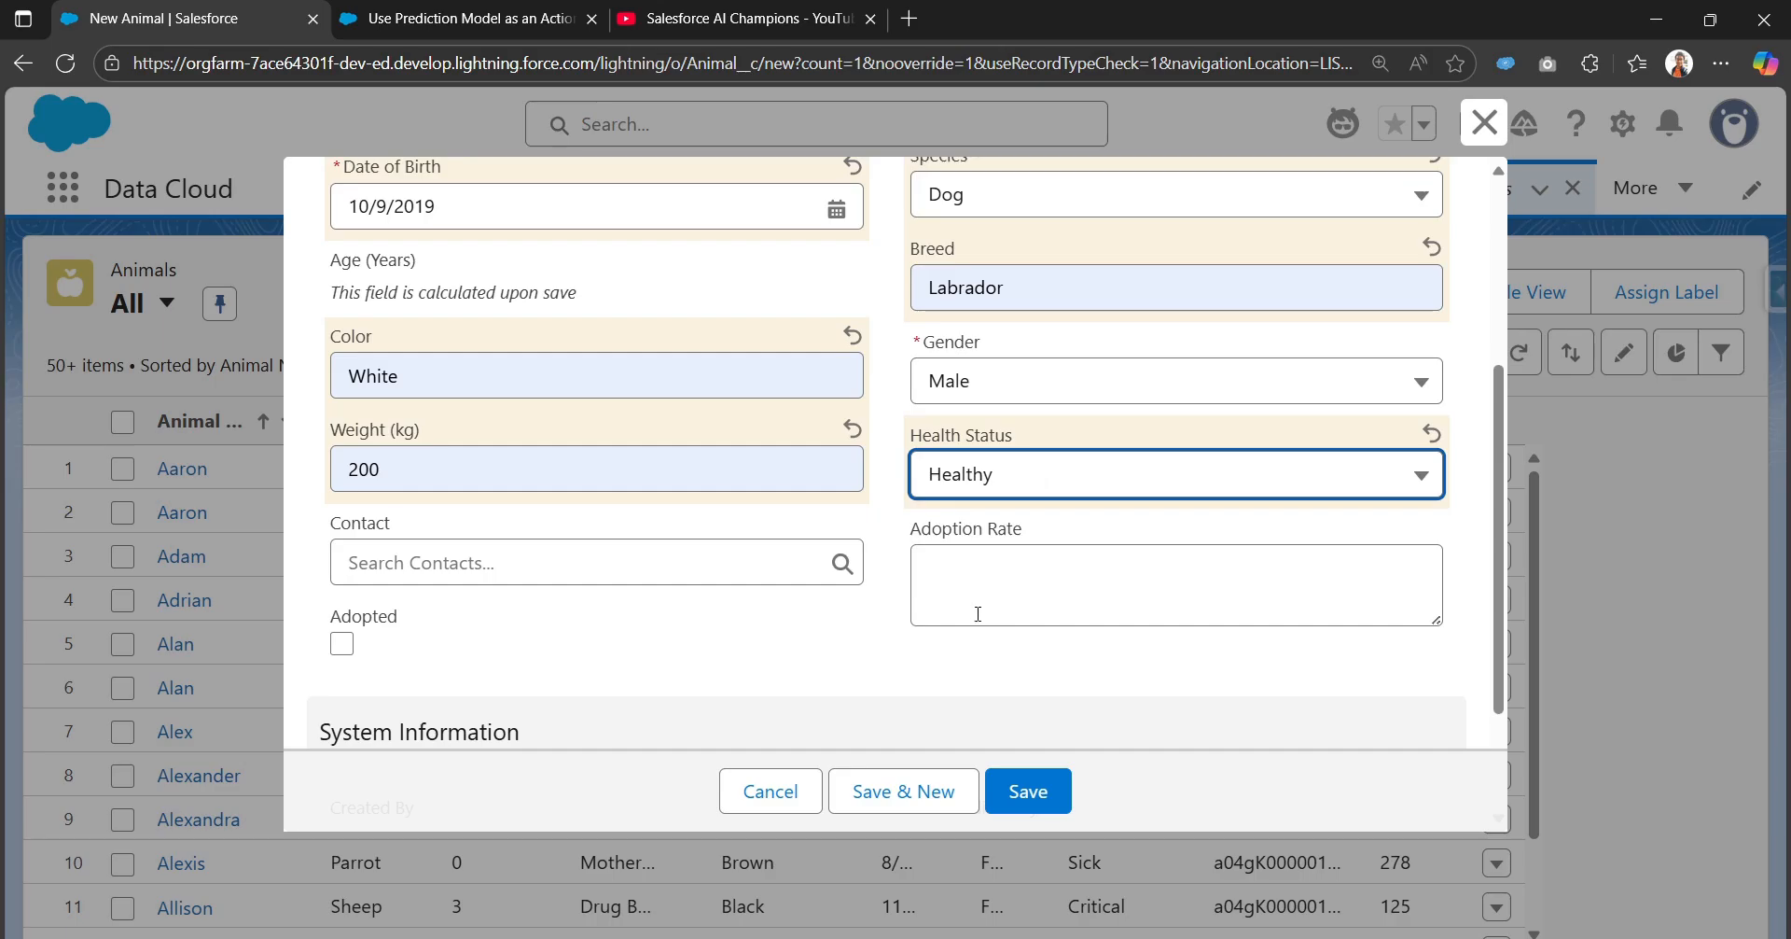
{"action": "scroll", "coordinate": [706, 669], "scroll_direction": "down", "scroll_amount": 3}
{"action": "left_click", "coordinate": [1028, 790]}
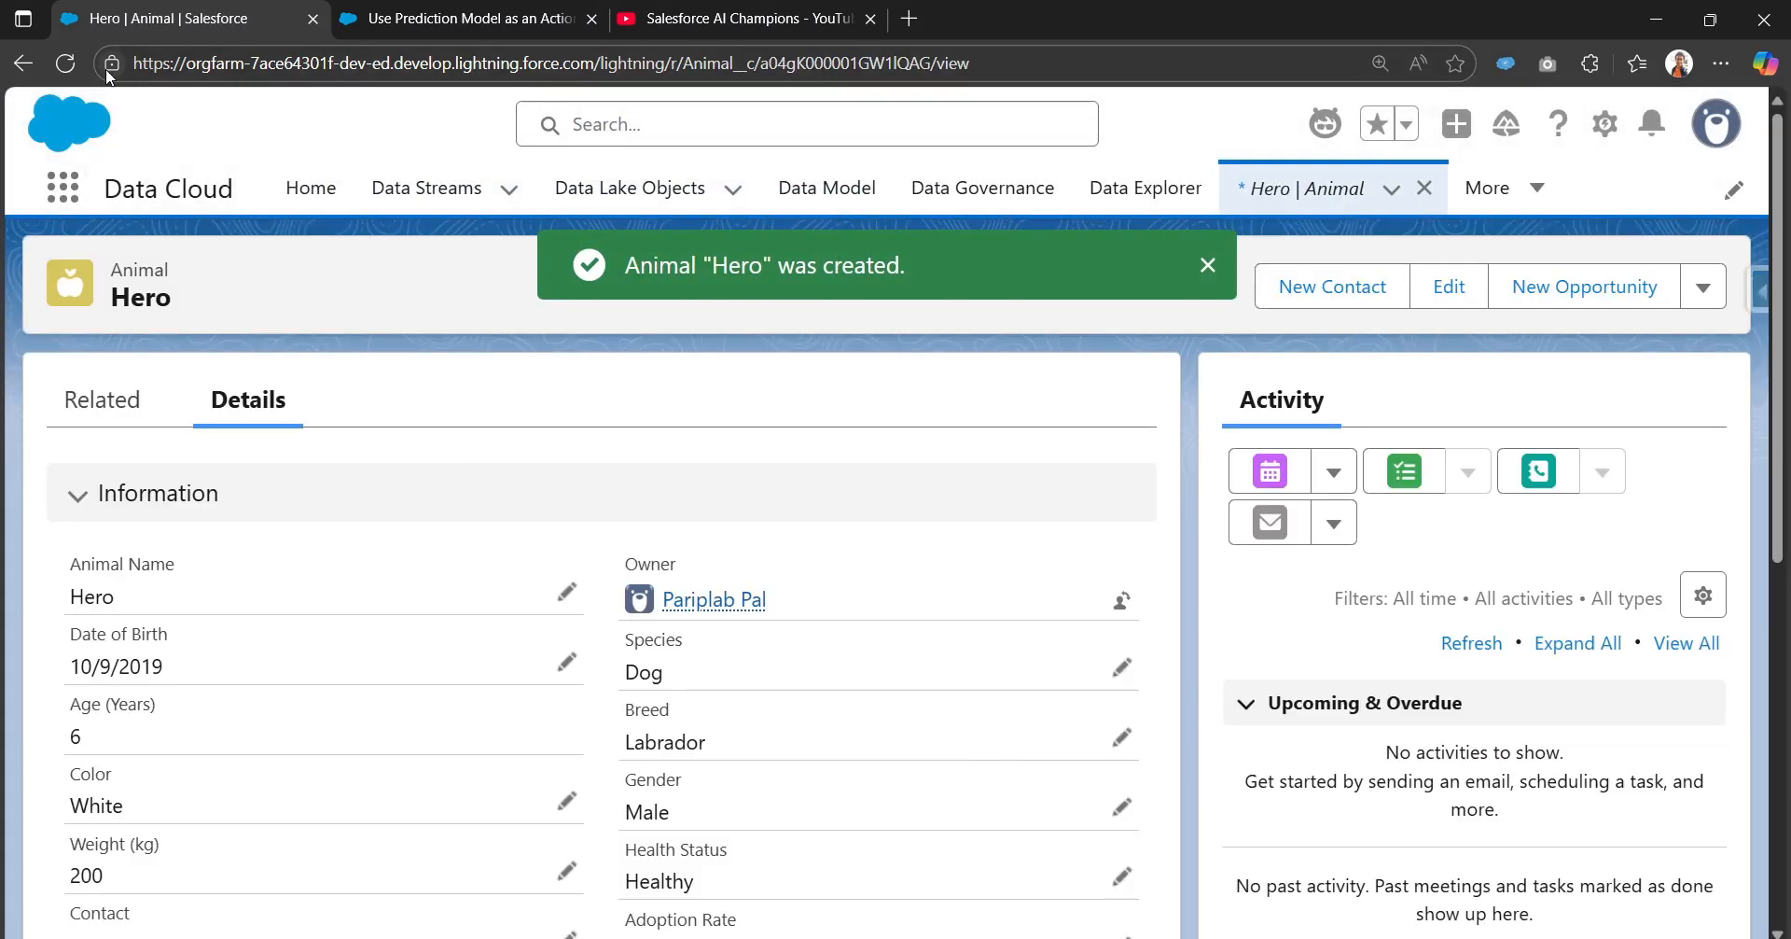
Step: Reload the Hero record and check the value in its Adoption Rate field
{"action": "left_click", "coordinate": [64, 67]}
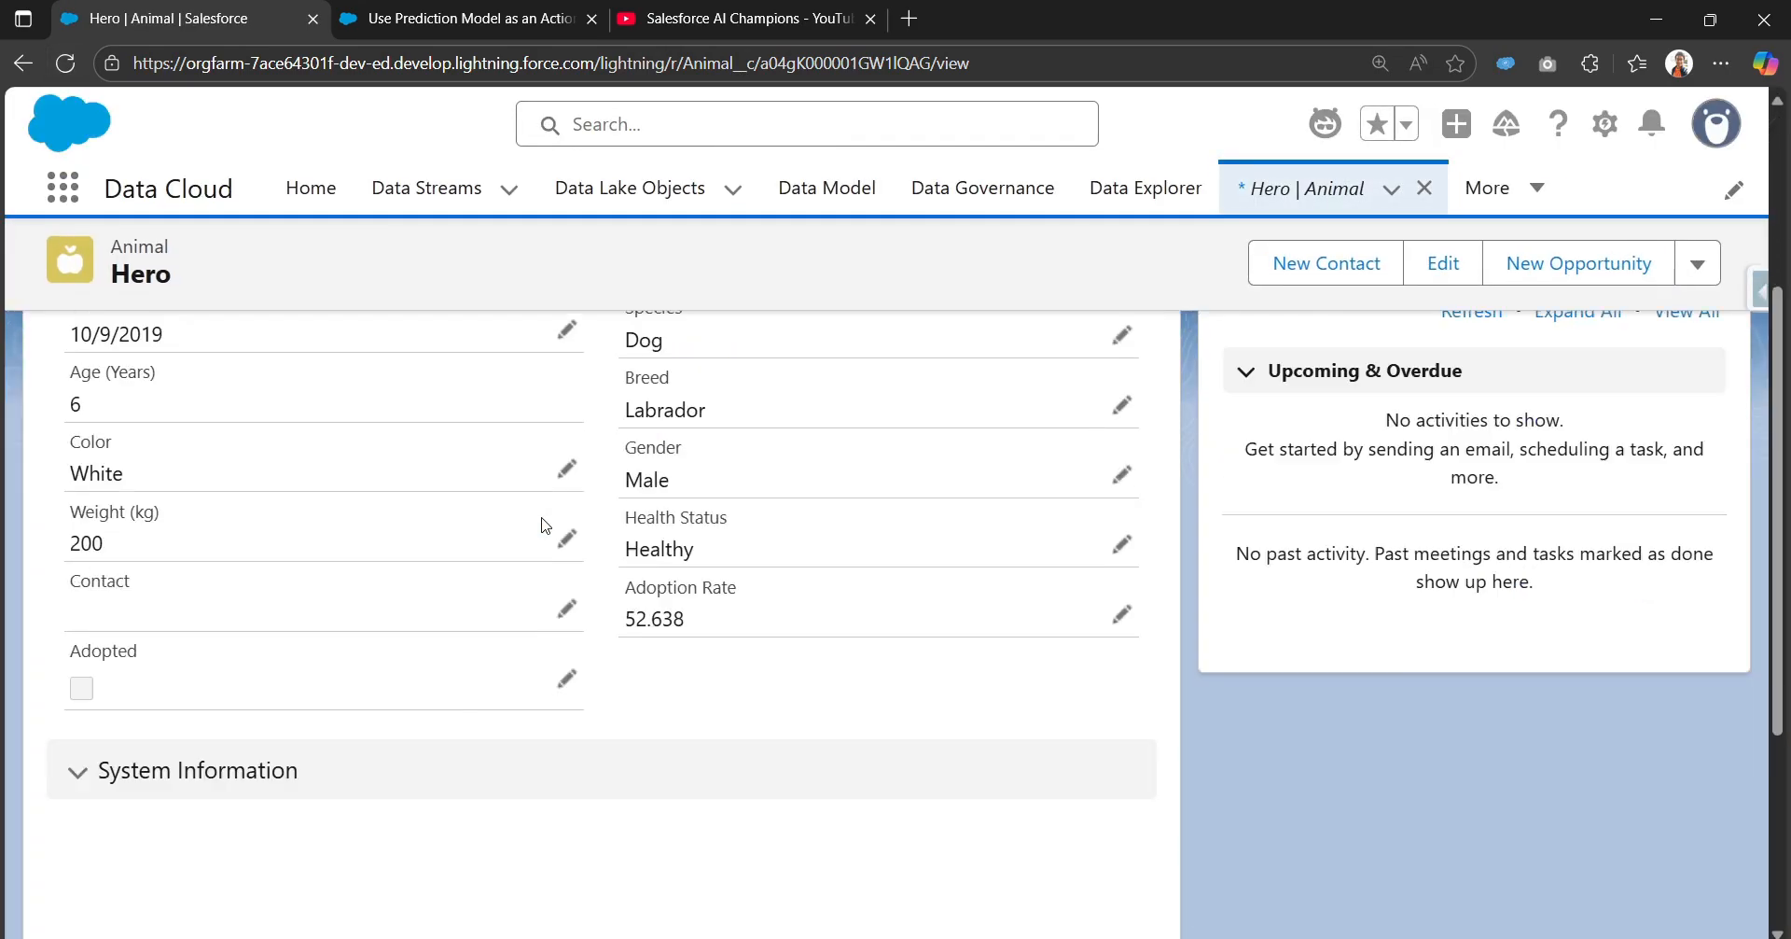
{"action": "left_click_drag", "start_coordinate": [624, 608], "coordinate": [688, 614]}
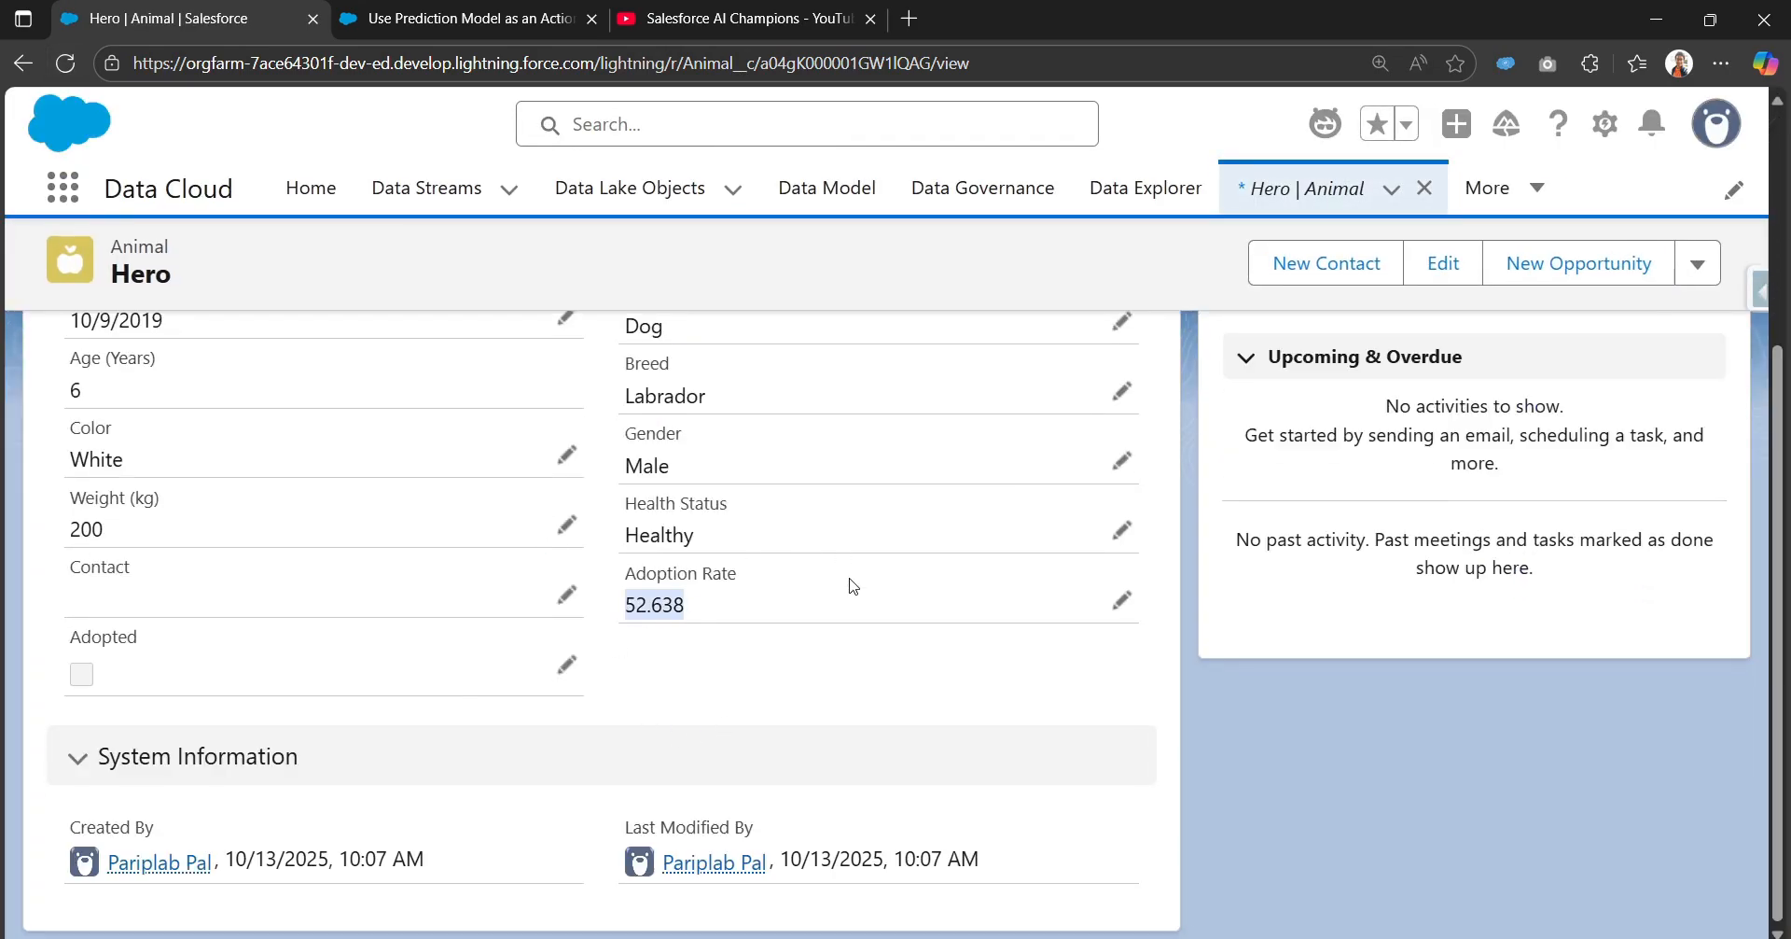
Step: Return to the flow in edit mode and open the prediction_outcome text template to examine its body
{"action": "left_click", "coordinate": [438, 17]}
{"action": "left_click_drag", "start_coordinate": [1065, 386], "coordinate": [1324, 412]}
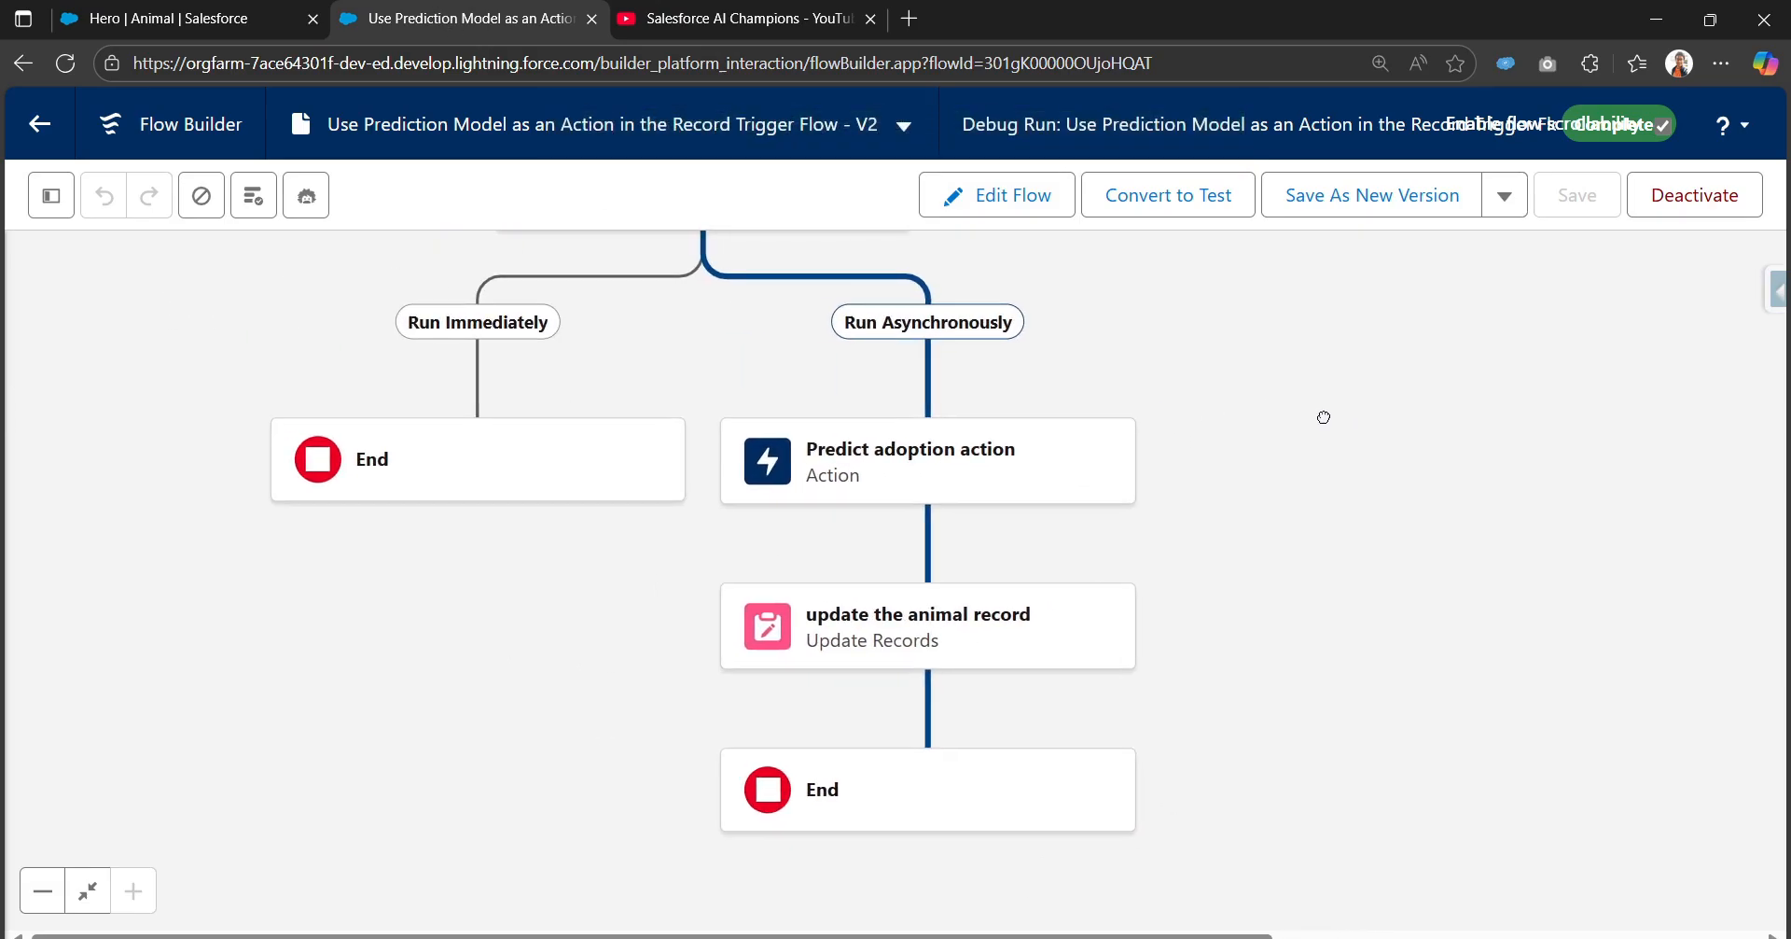
{"action": "left_click", "coordinate": [992, 194]}
{"action": "left_click", "coordinate": [67, 196]}
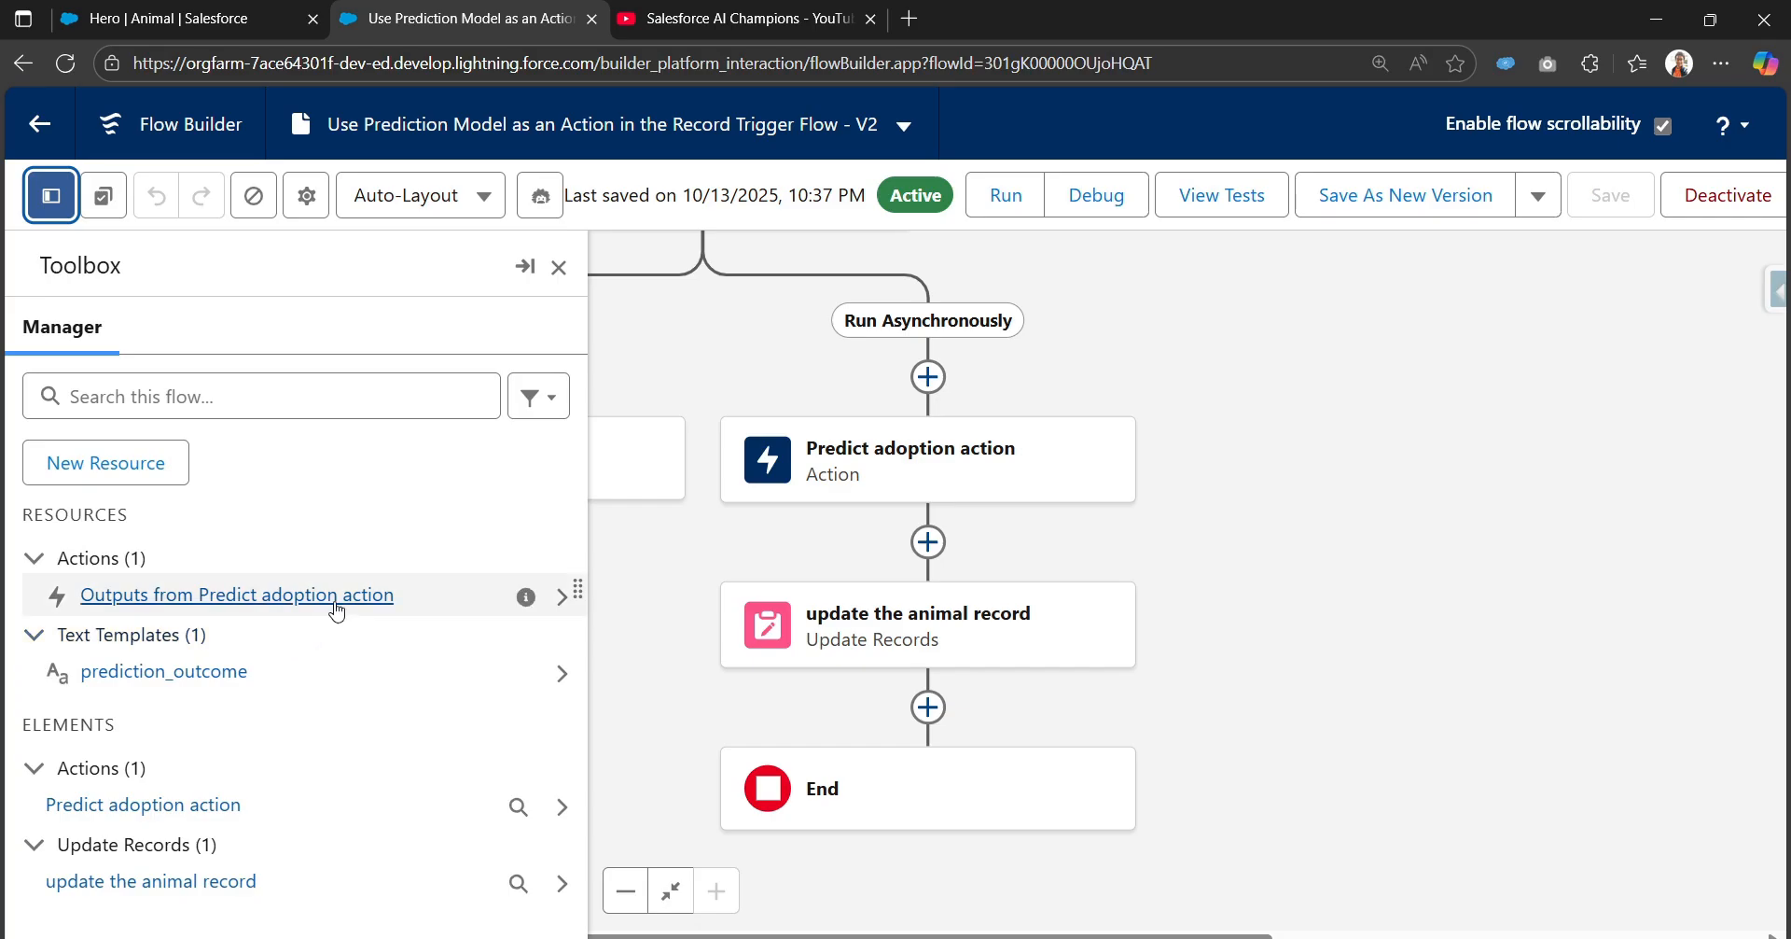
{"action": "left_click", "coordinate": [349, 676]}
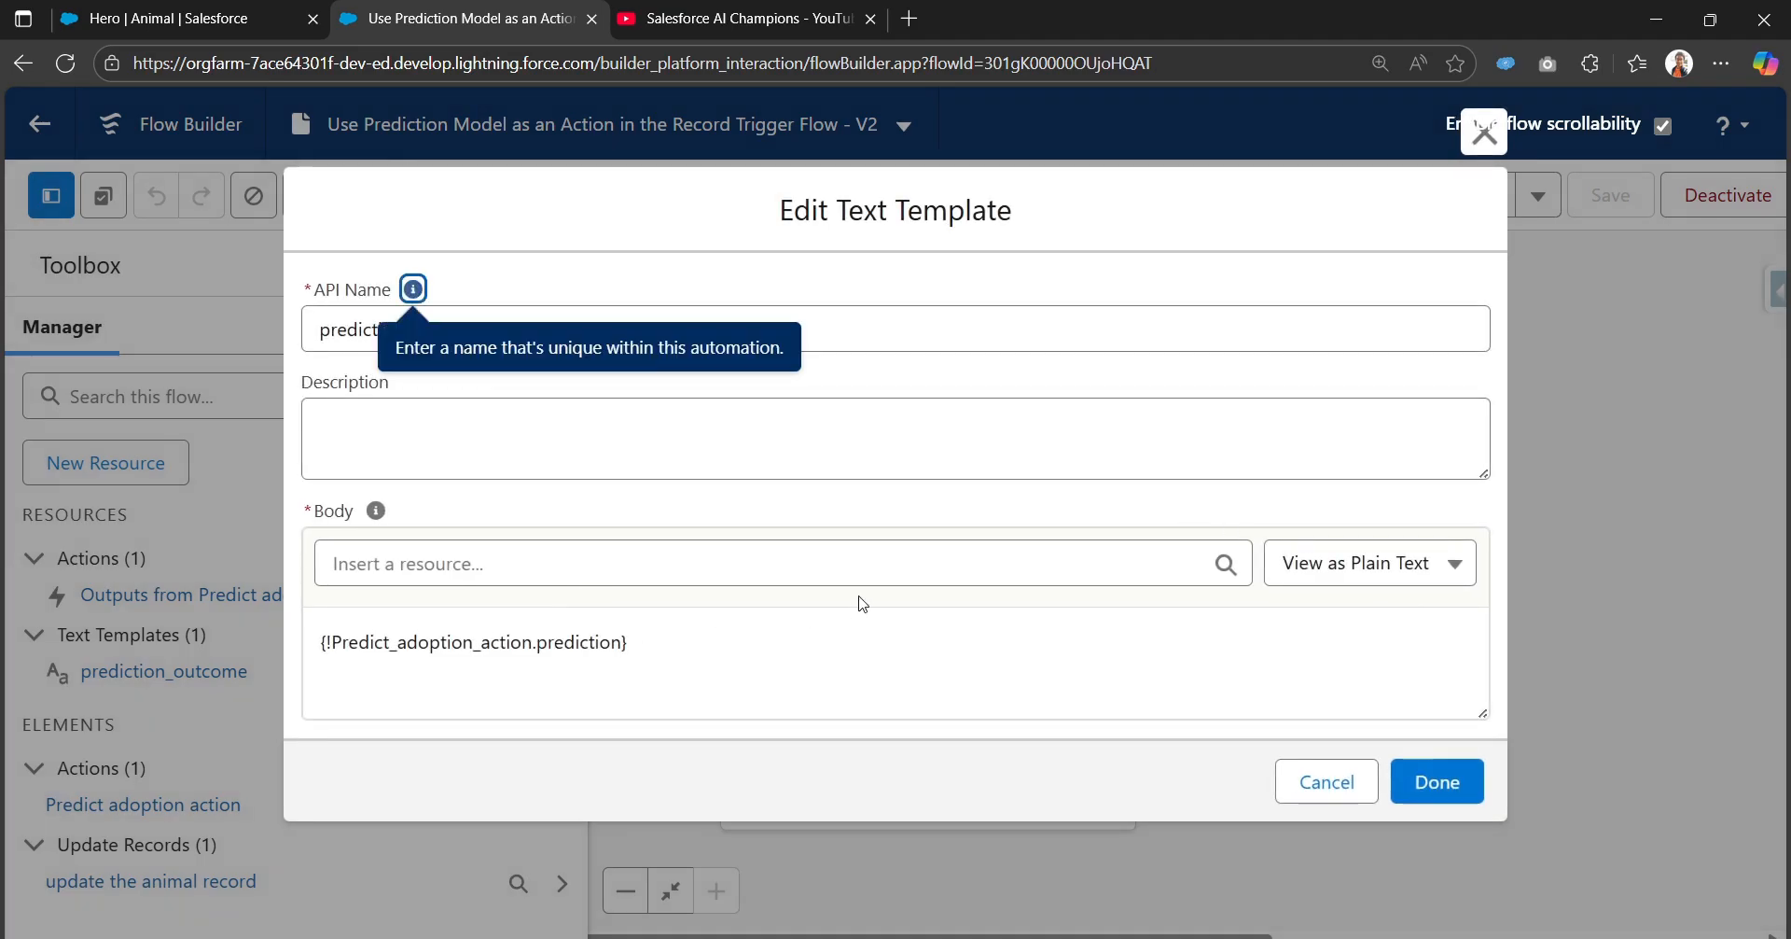